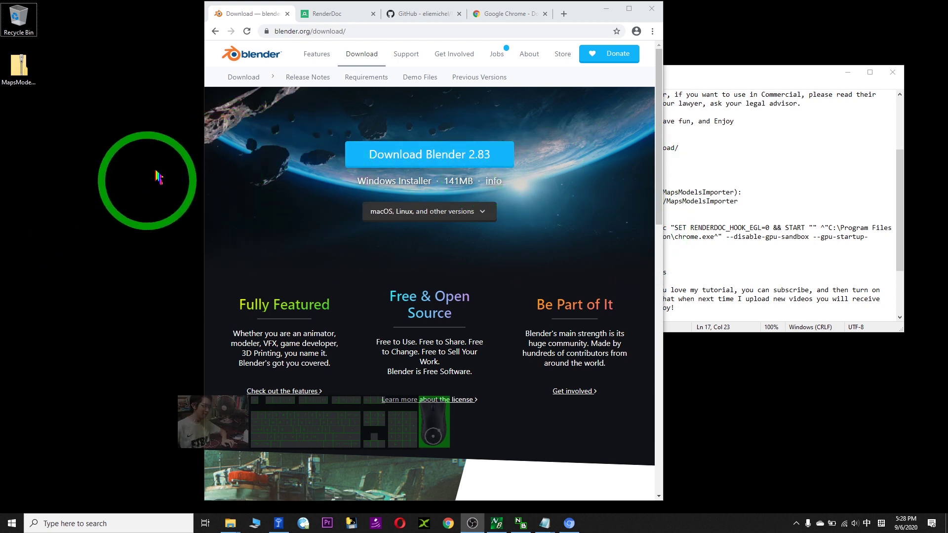
left_click(501, 159)
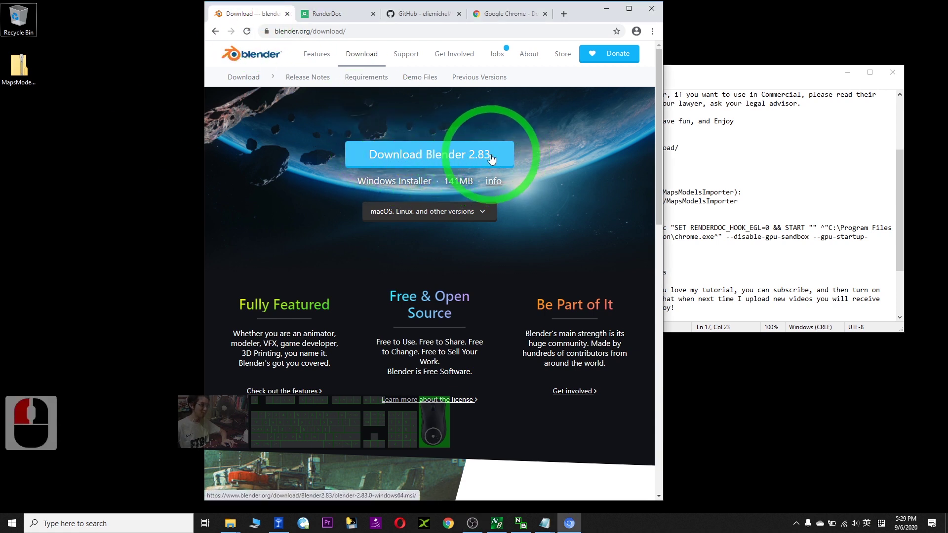
left_click(113, 522)
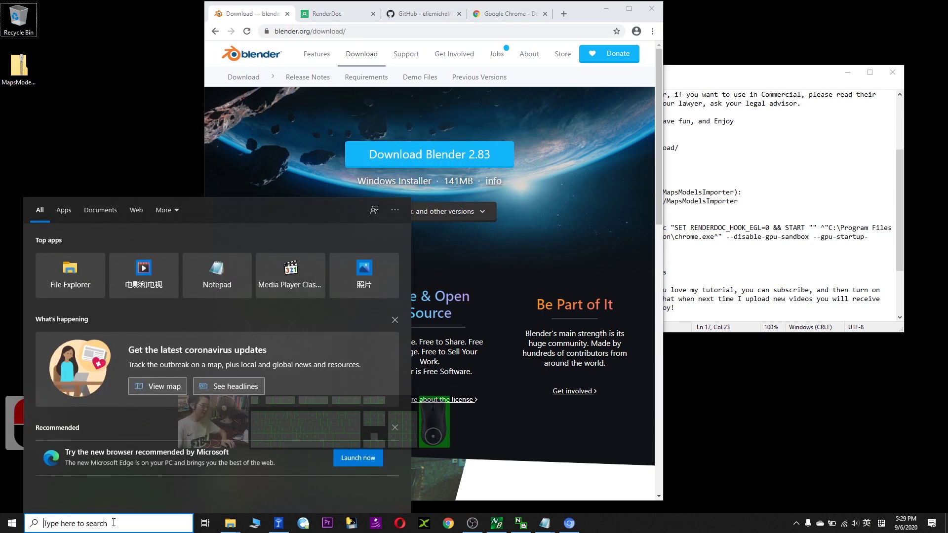
left_click(230, 187)
left_click(445, 151)
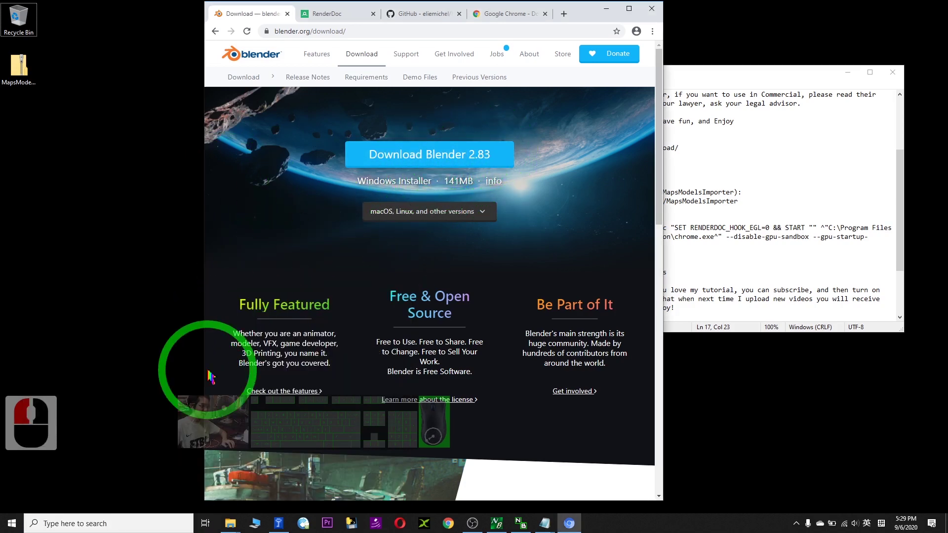
Search Windows for "blender" and launch Blender, then dismiss its splash screen and minimize the program.
left_click(103, 526)
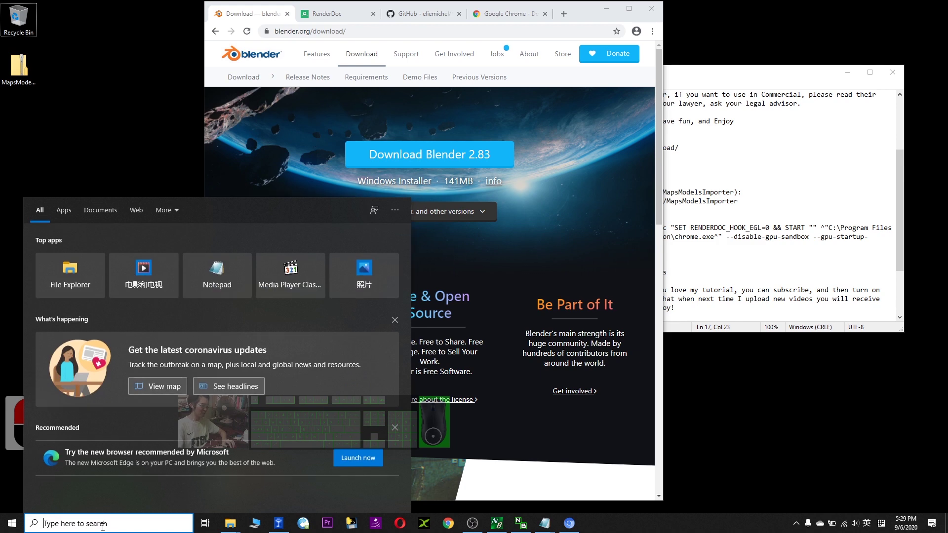
type("blender")
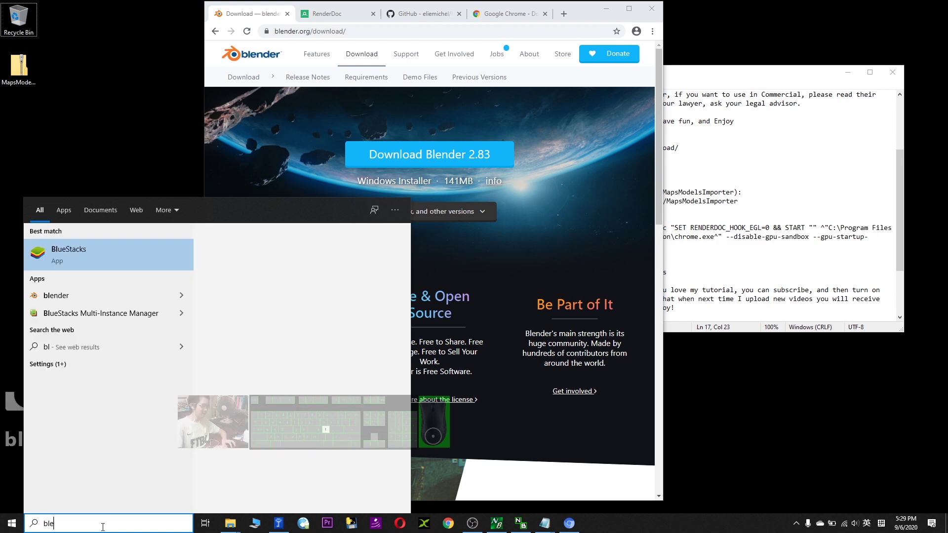
left_click(75, 260)
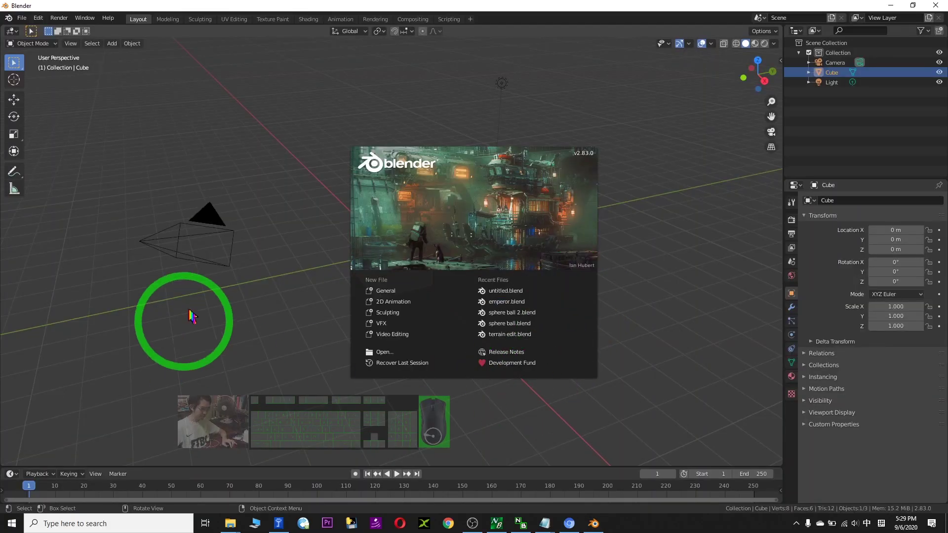
left_click(594, 419)
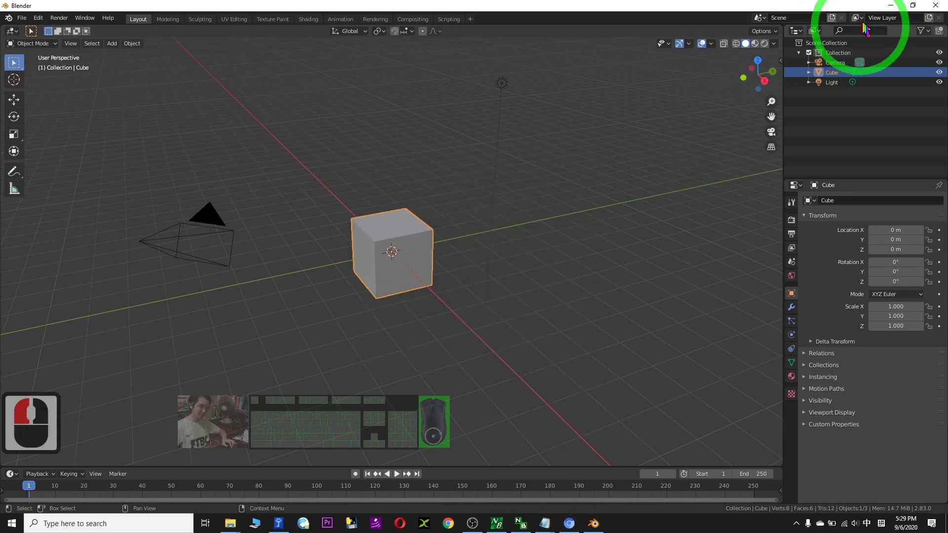
left_click(885, 6)
View the RenderDoc website at renderdoc.org and its Win x64 download in the browser.
left_click(333, 15)
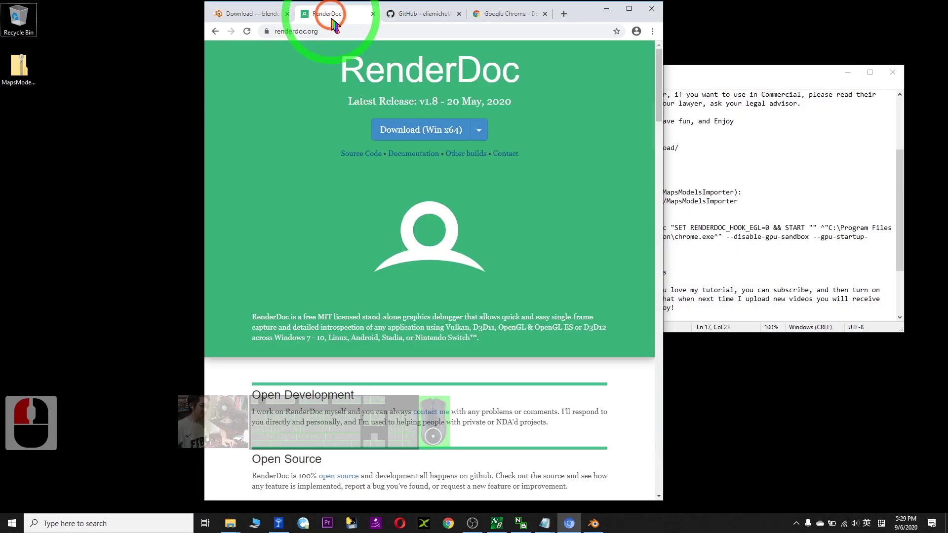
left_click(326, 31)
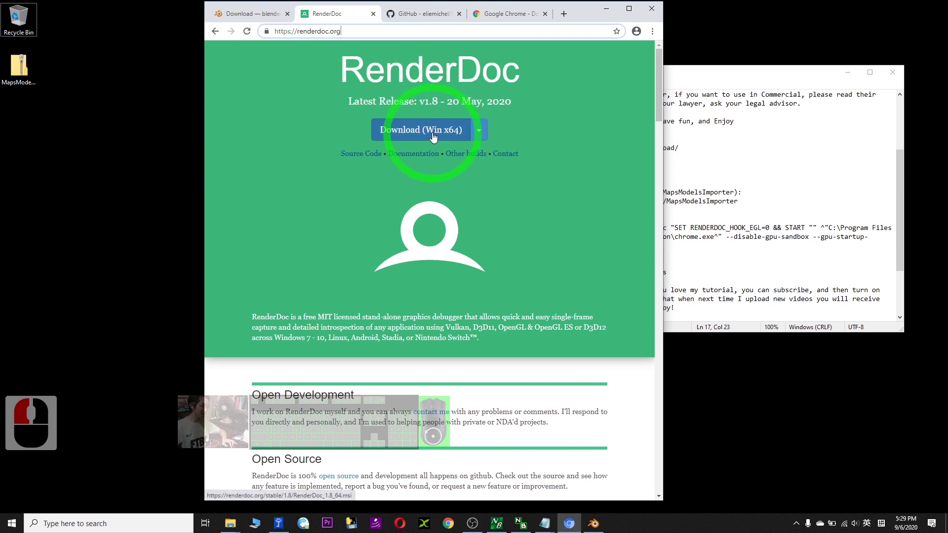
left_click(142, 325)
left_click(65, 524)
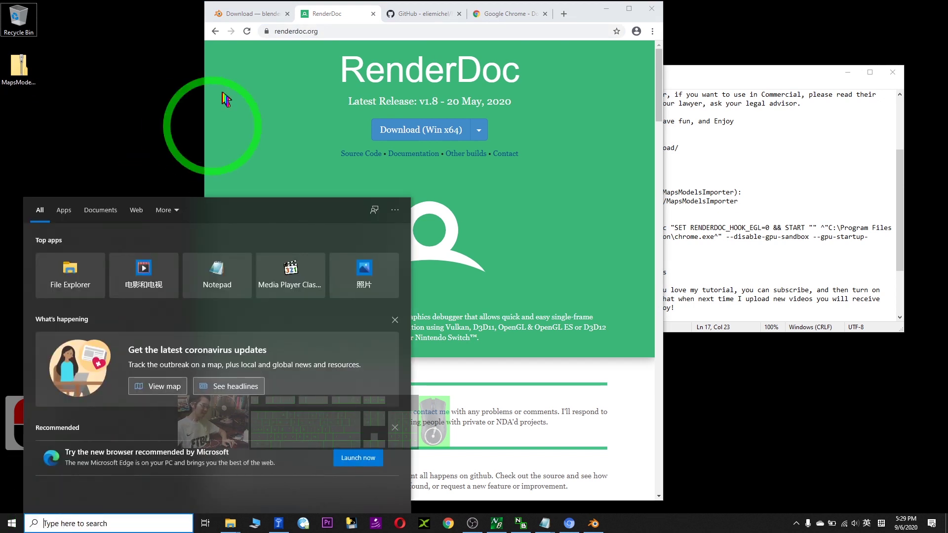
left_click(395, 140)
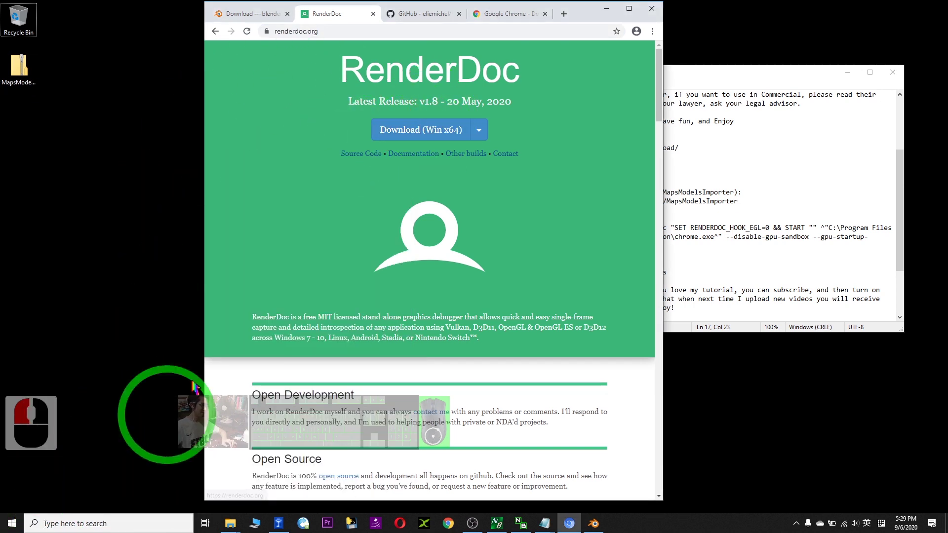
Search Windows for "render" and open the file location of the RenderDoc app.
left_click(133, 523)
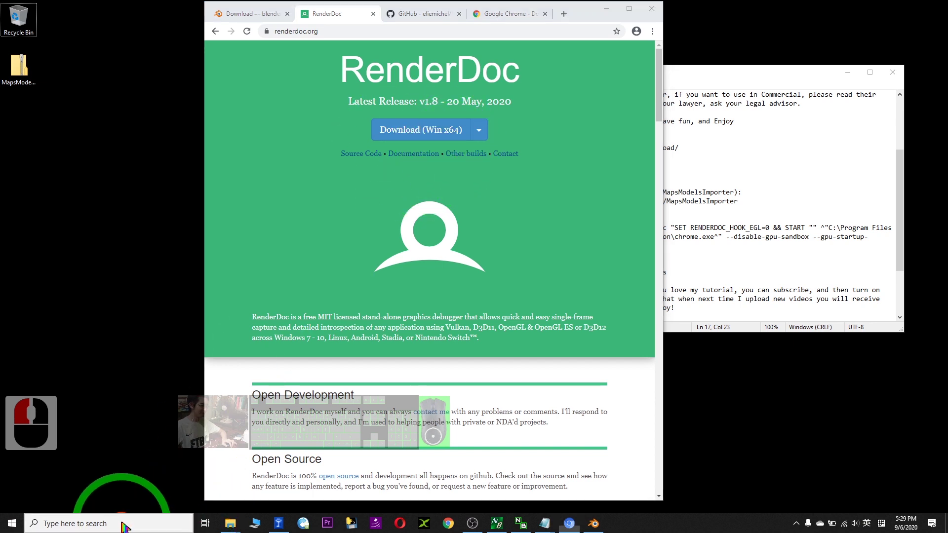
type("render")
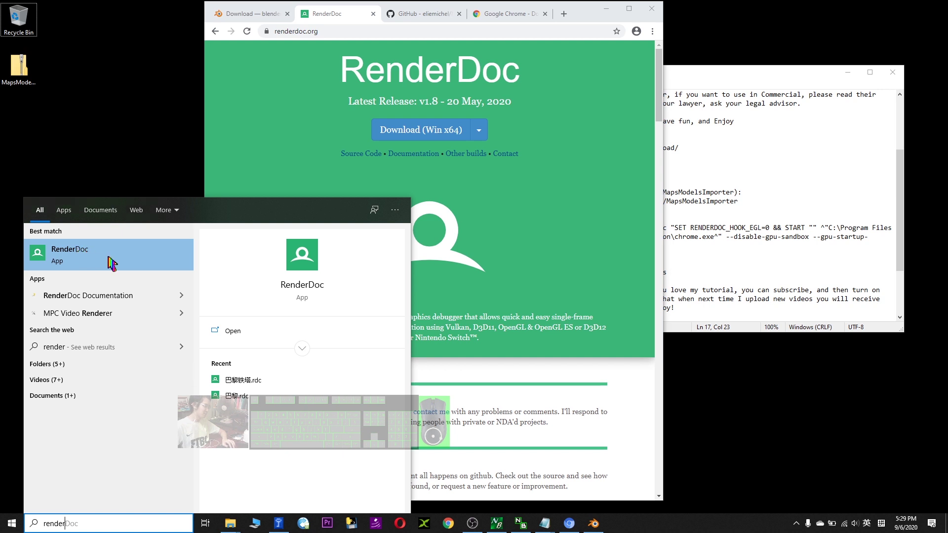
right_click(92, 266)
left_click(131, 286)
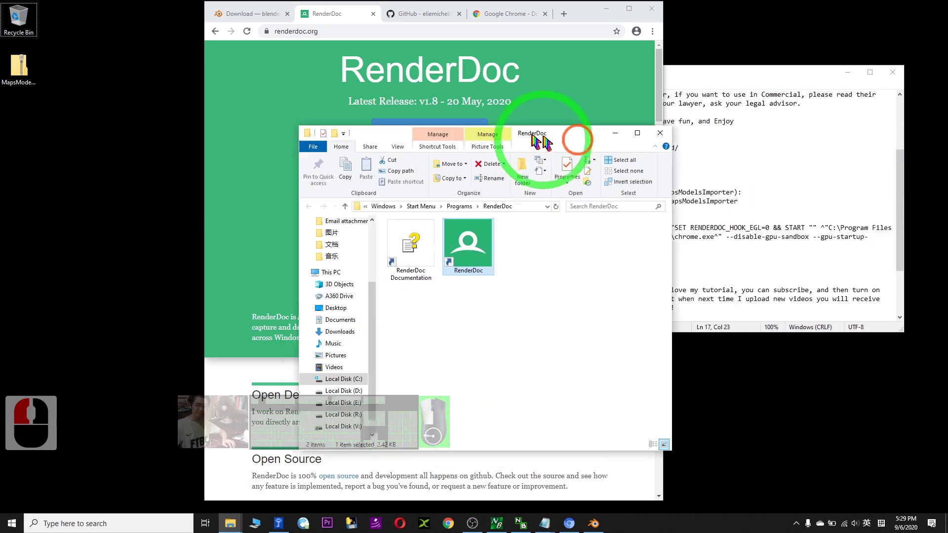
Copy the RenderDoc shortcut from its Start Menu folder onto the desktop.
double_click(429, 197)
left_click(422, 246)
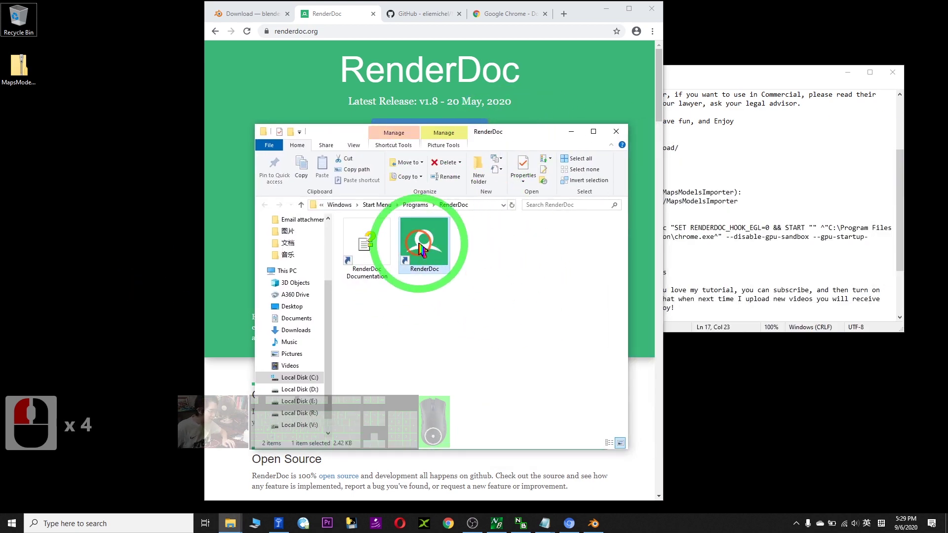
left_click(67, 170)
key("ctrl+v")
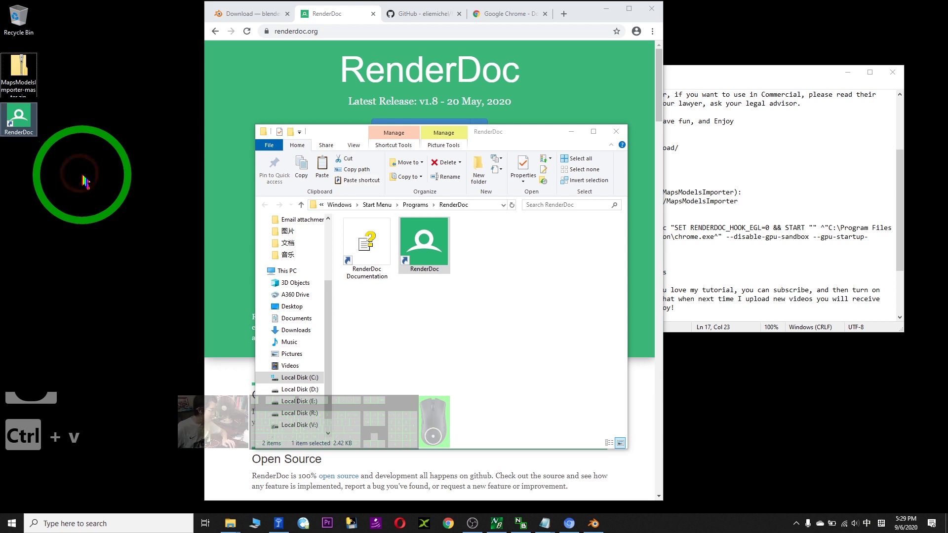
Close the RenderDoc folder window and move the MapsModelsImporter-master.zip icon below the RenderDoc shortcut on the desktop.
left_click(491, 123)
left_click_drag(495, 143, 487, 167)
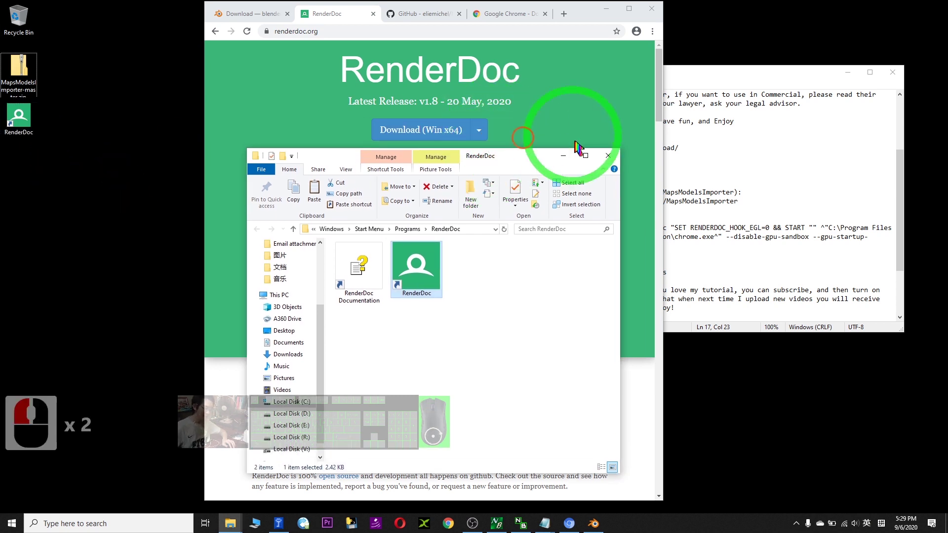
left_click(608, 157)
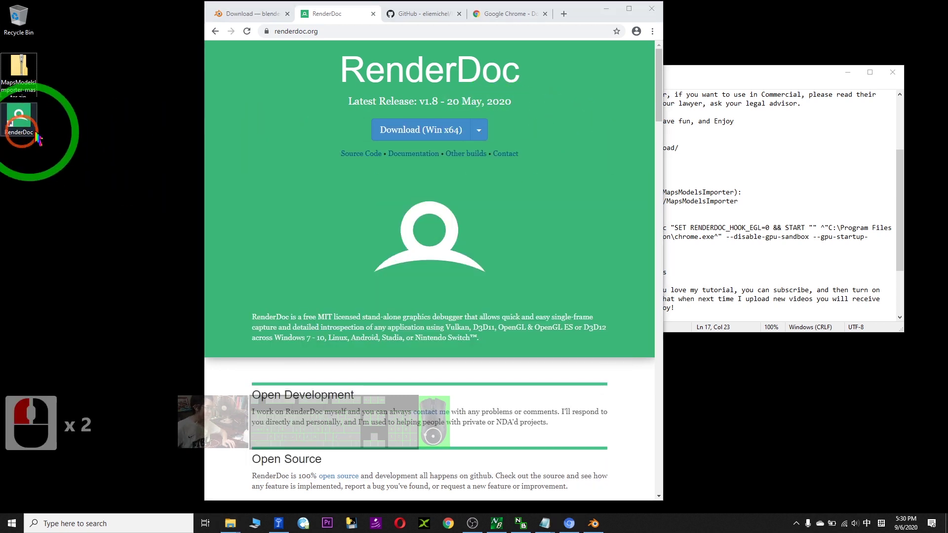
left_click_drag(32, 89, 26, 111)
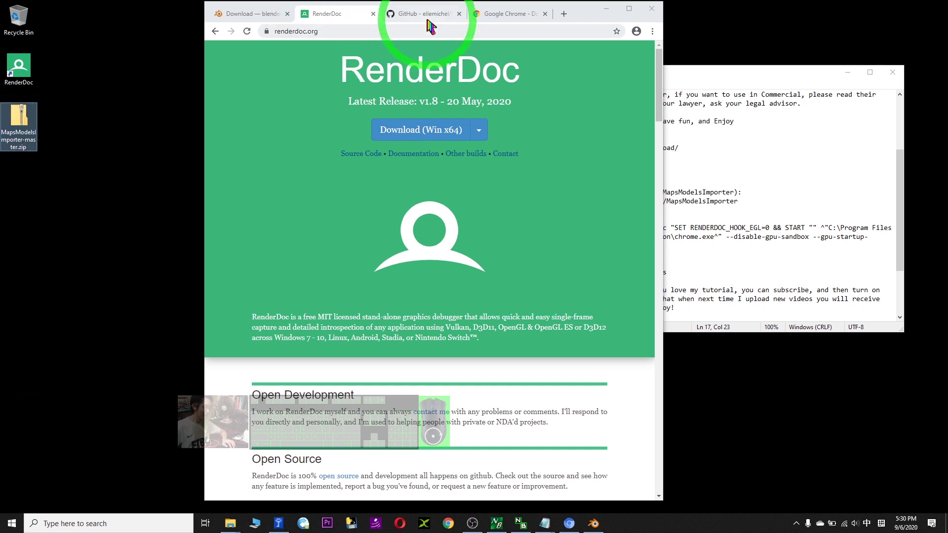
View the MapsModelsImporter repository page on GitHub and highlight the matching Blender plugin link in Notes.txt.
left_click(410, 14)
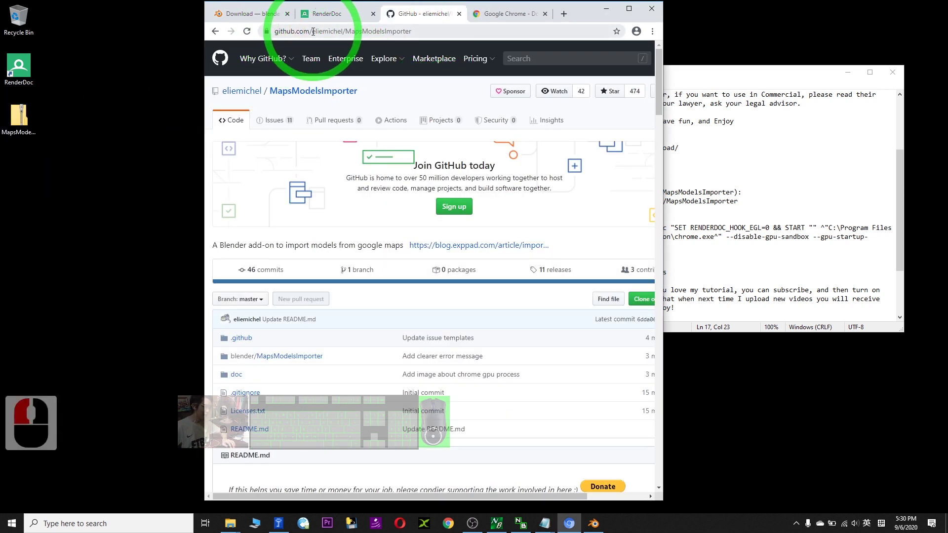
left_click(277, 31)
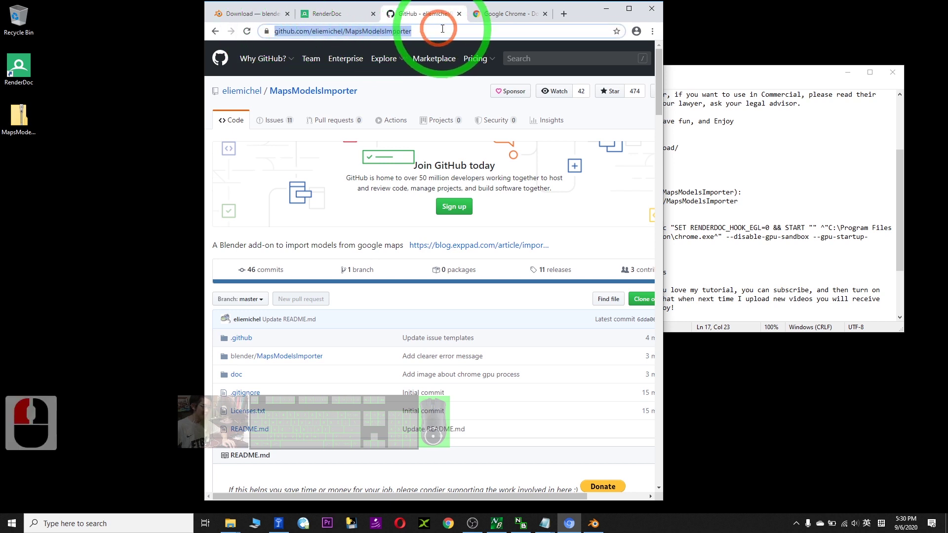
left_click_drag(726, 77, 724, 74)
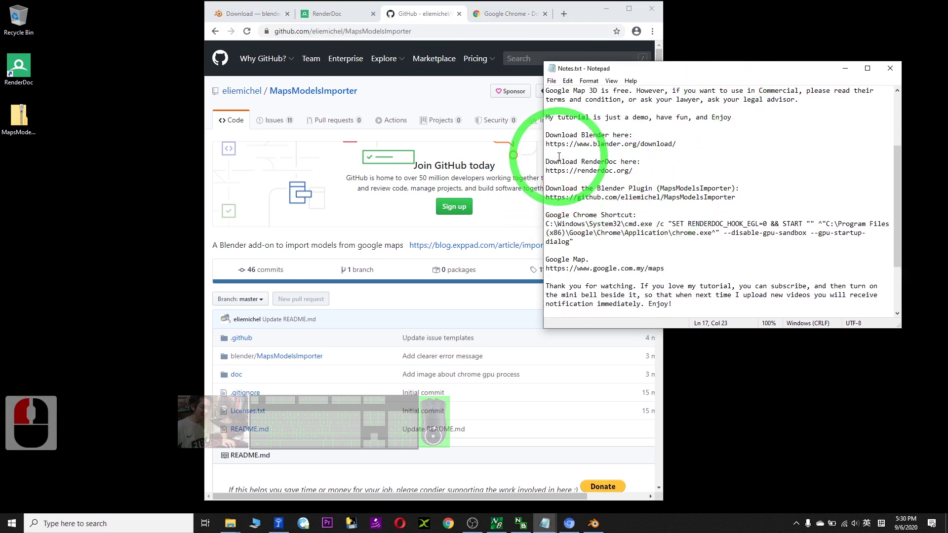
left_click_drag(549, 197, 736, 197)
left_click(732, 197)
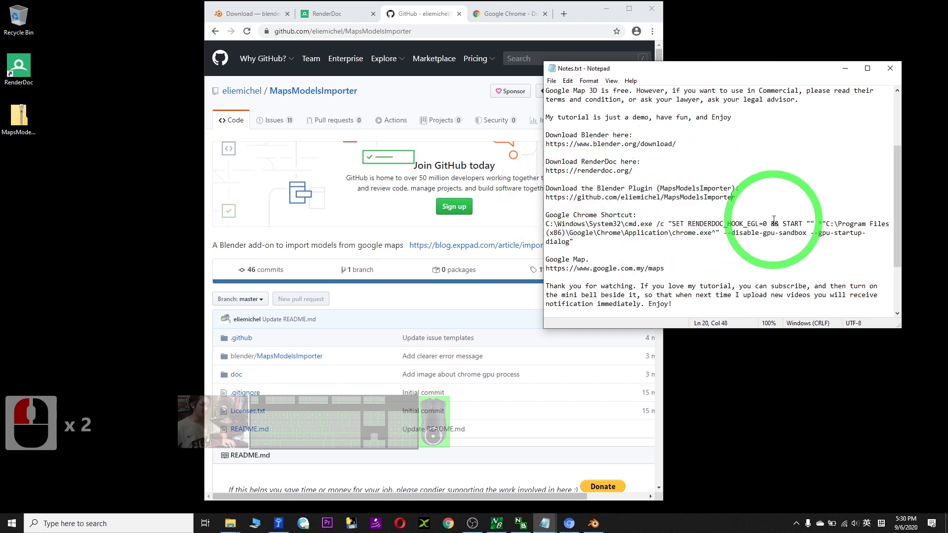
left_click(747, 199)
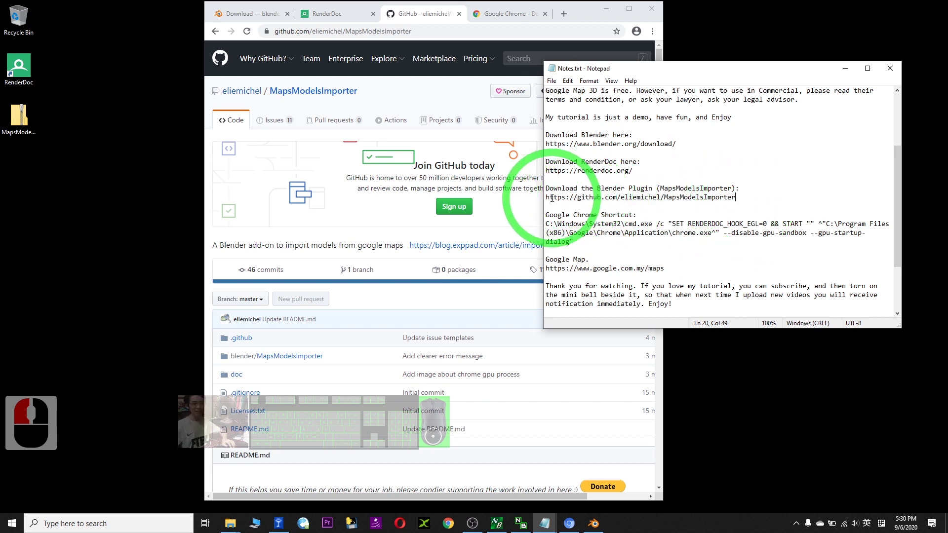
left_click_drag(547, 198, 736, 198)
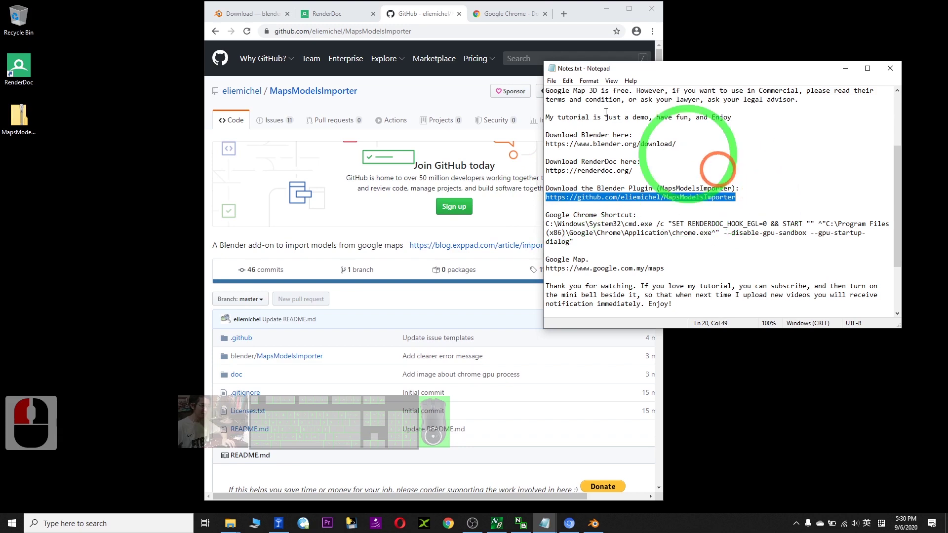
Maximize the browser on the MapsModelsImporter repository, download it as a ZIP and minimize the browser.
left_click(425, 14)
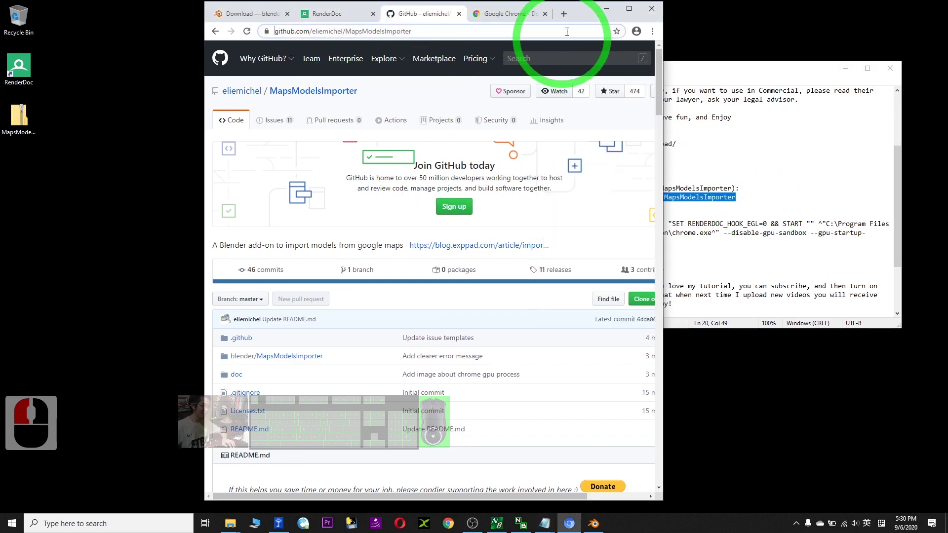
left_click(628, 9)
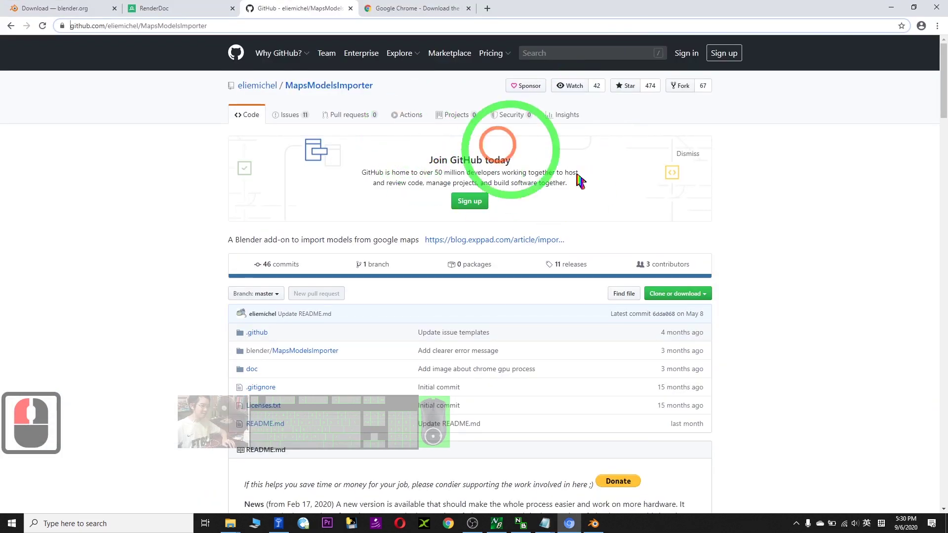
left_click(705, 295)
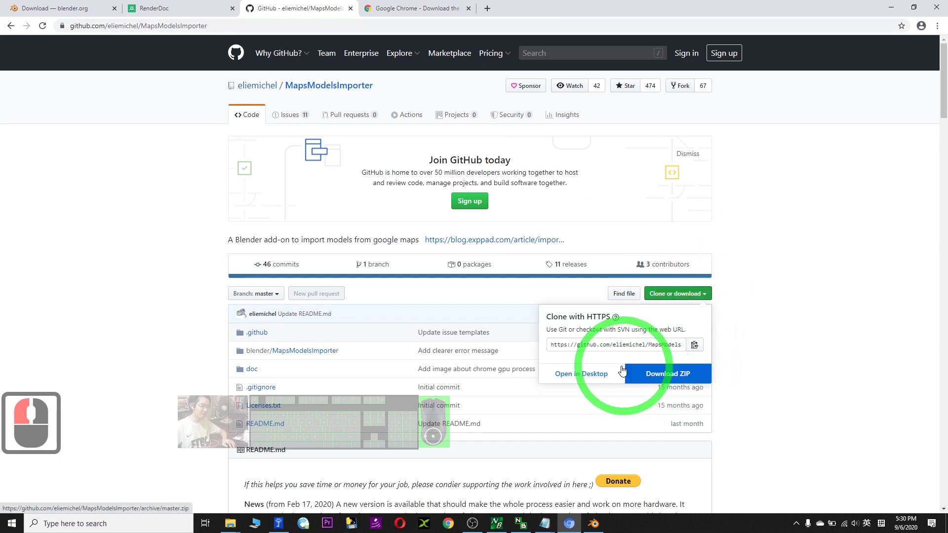
left_click(676, 380)
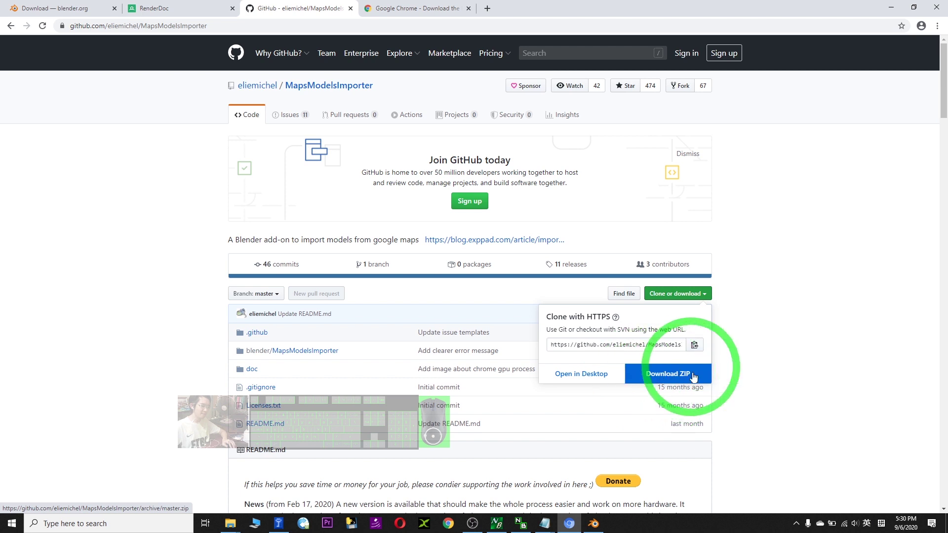
left_click(892, 8)
Extract all files of MapsModelsImporter-master.zip to the desktop and close the extracted folder's window.
left_click(31, 142)
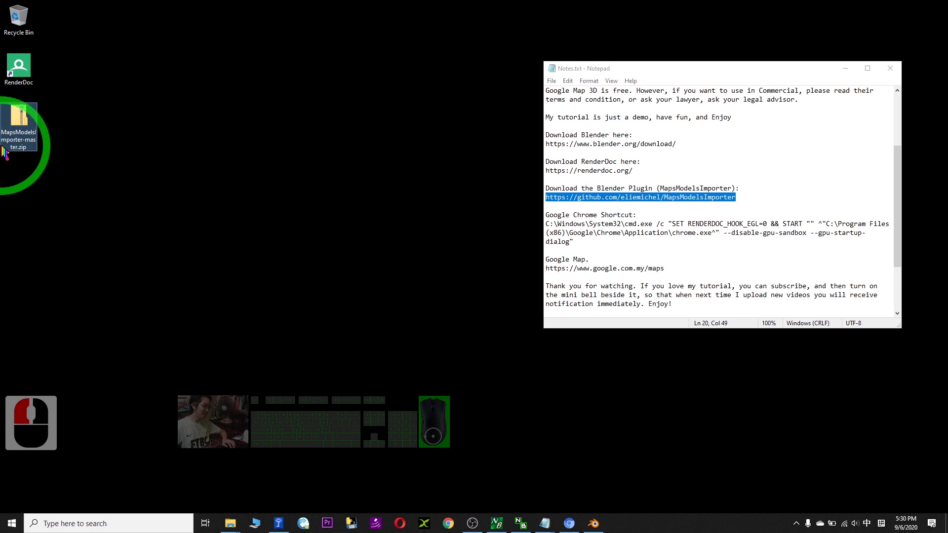
right_click(24, 114)
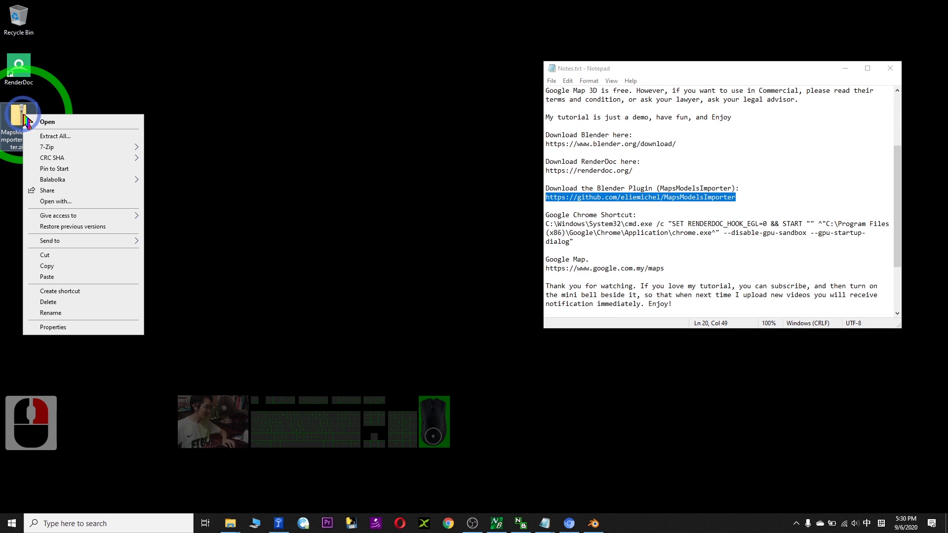
left_click(55, 136)
left_click(562, 356)
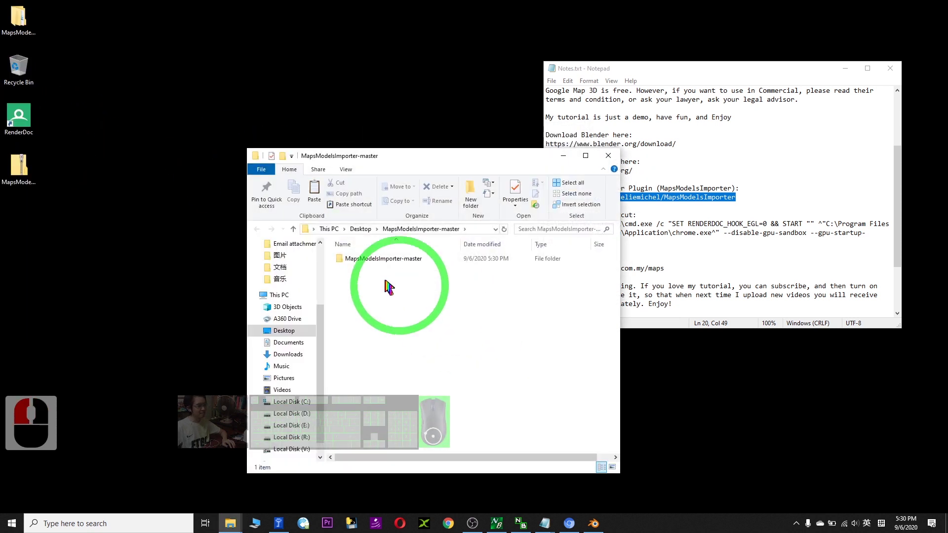
left_click(607, 155)
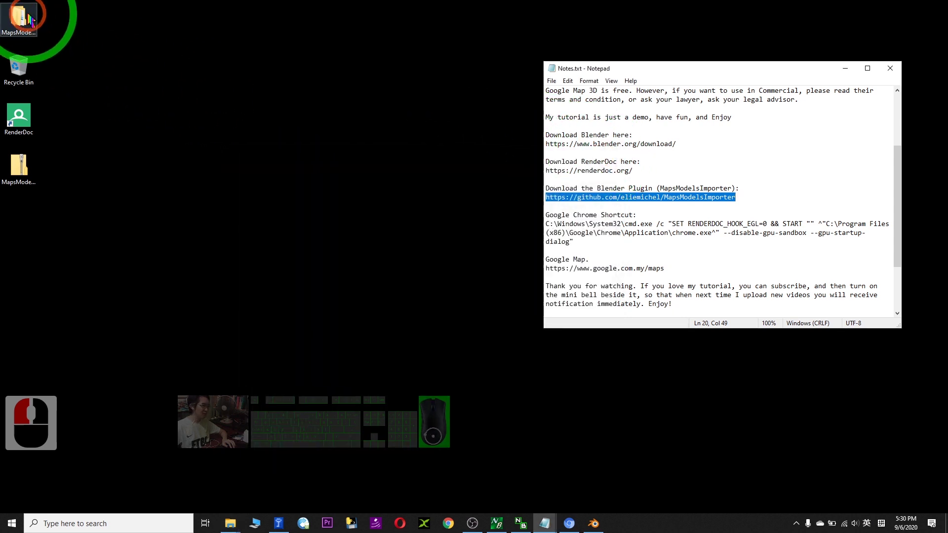
Open the extracted MapsModelsImporter-master folder on the desktop and go into its inner folder of the same name.
left_click(22, 29)
left_click(19, 170)
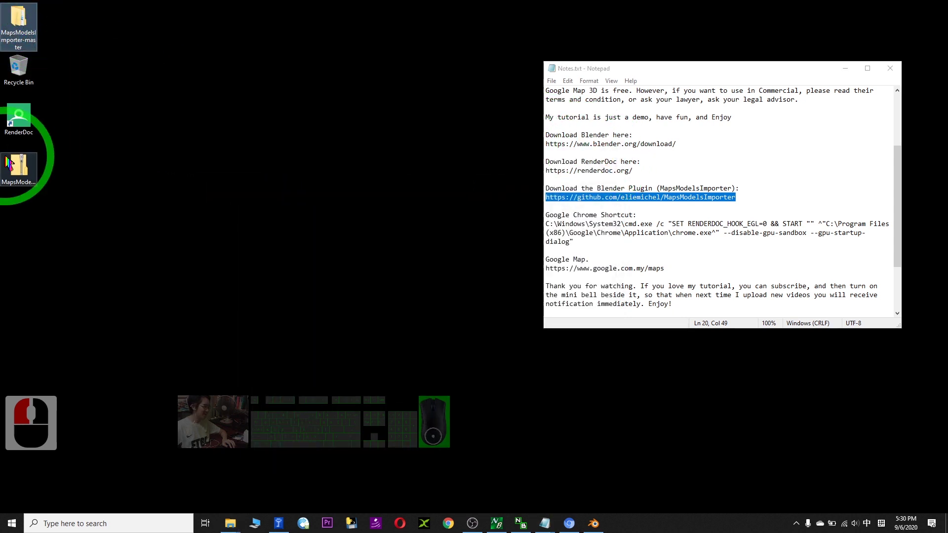
double_click(20, 22)
left_click_drag(452, 158, 633, 154)
double_click(546, 254)
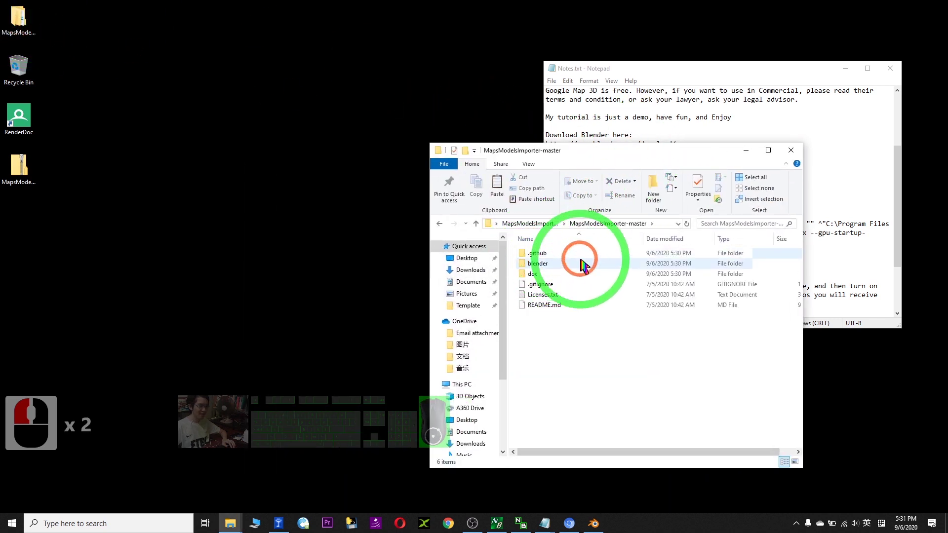
Look through the contents of the blender folder's MapsModelsImporter subfolder, return to the blender folder and close its window.
double_click(538, 263)
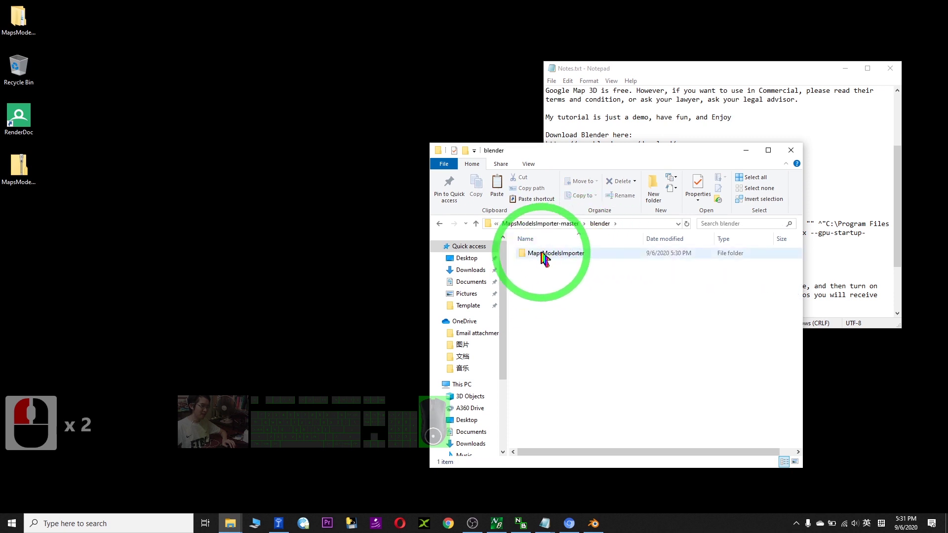
double_click(544, 254)
left_click_drag(594, 419, 475, 227)
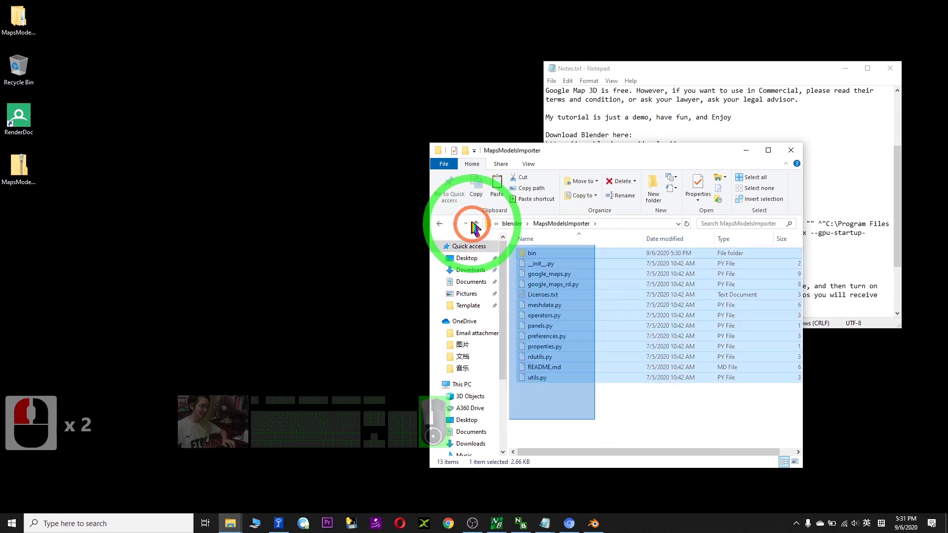
left_click(593, 415)
key("alt+Left")
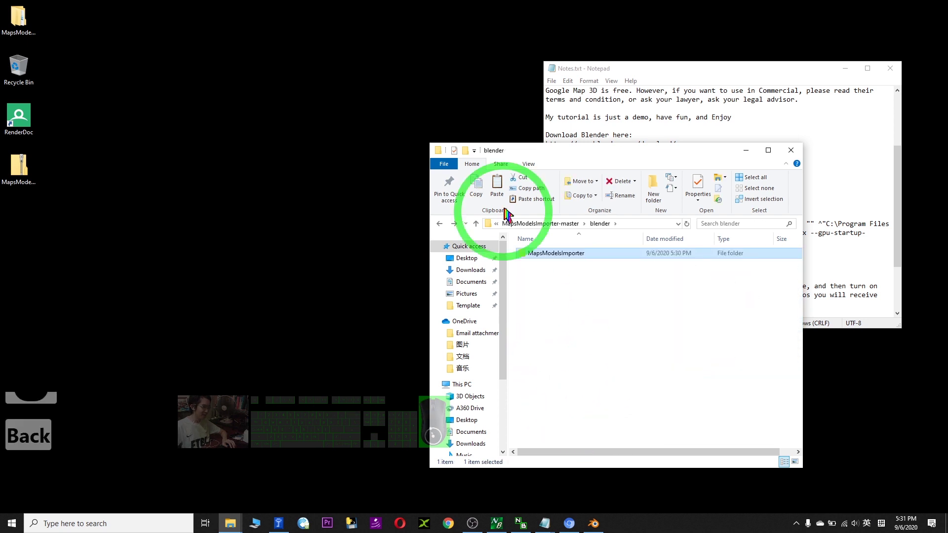
left_click(790, 156)
Reopen the extracted MapsModelsImporter-master folder, go into its blender subfolder and copy the MapsModelsImporter folder found there.
left_click(18, 171)
left_click_drag(18, 171, 16, 22)
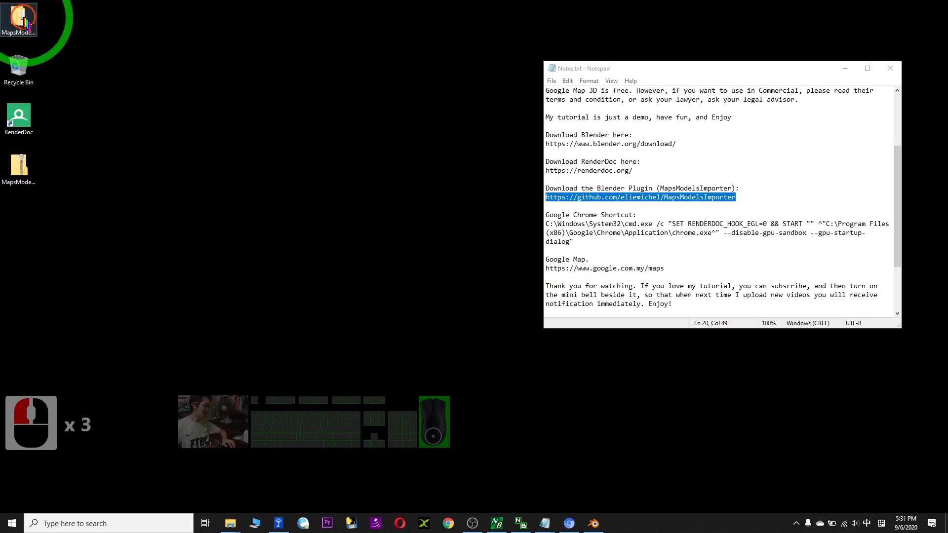
double_click(22, 20)
left_click(563, 151)
left_click_drag(559, 151, 485, 141)
double_click(474, 246)
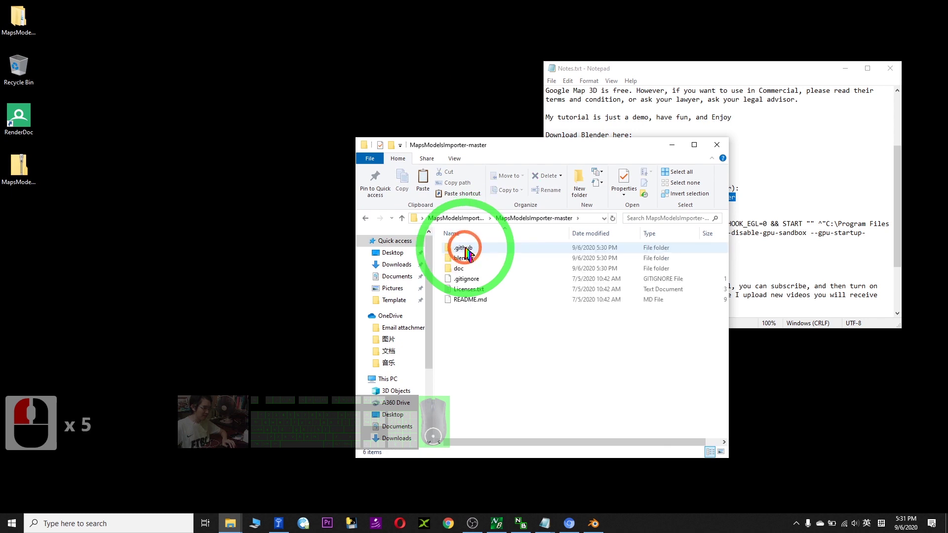
double_click(463, 260)
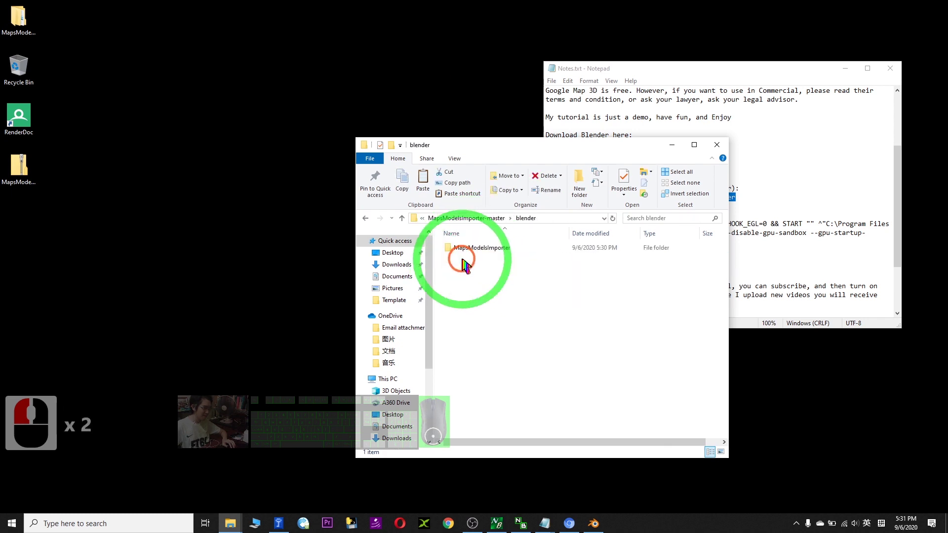
right_click(481, 252)
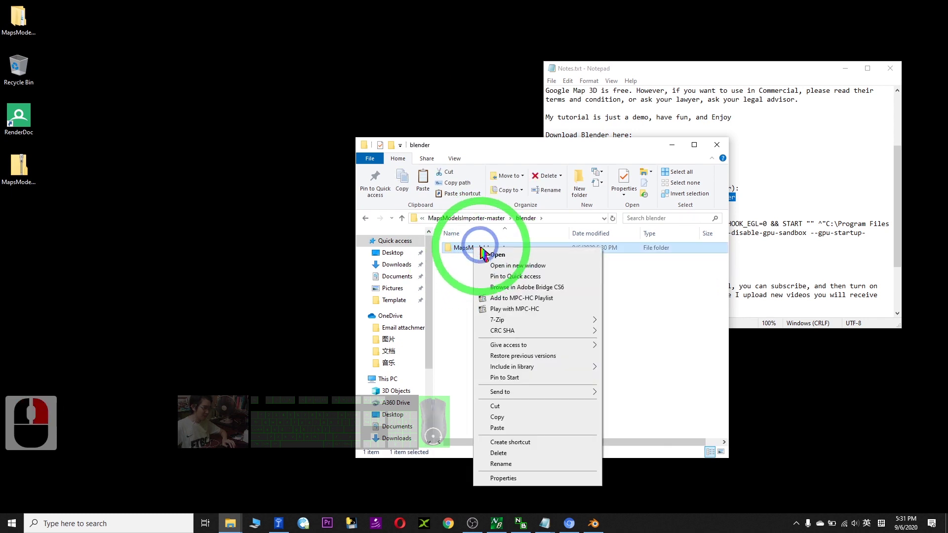
left_click(508, 417)
left_click_drag(522, 153, 656, 152)
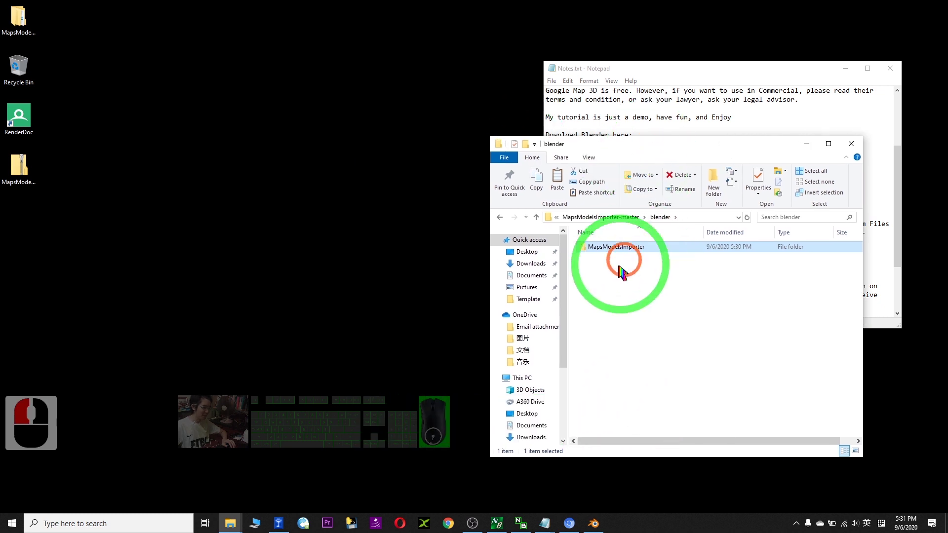
Search Windows for blender, open the app's file location and place that window beside the MapsModelsImporter source folder.
left_click(83, 522)
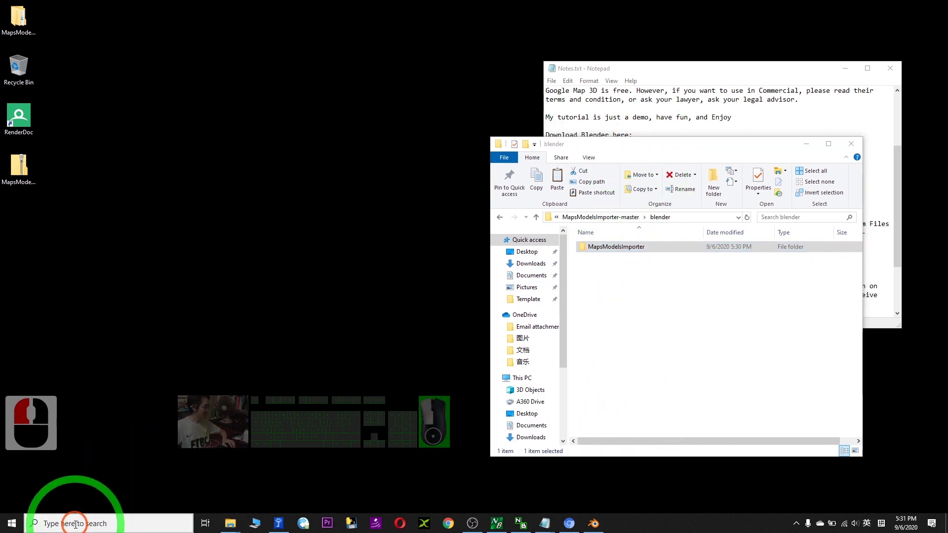
type("blender")
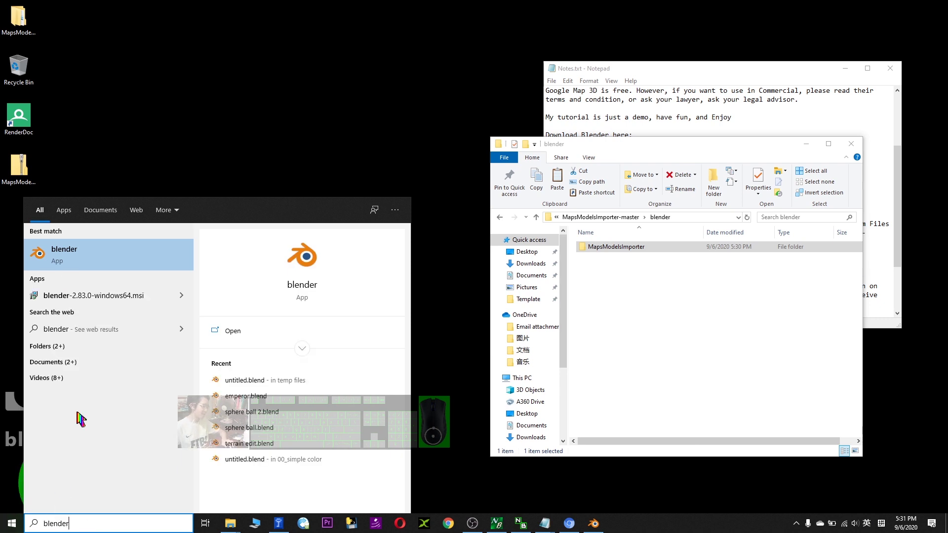
right_click(61, 257)
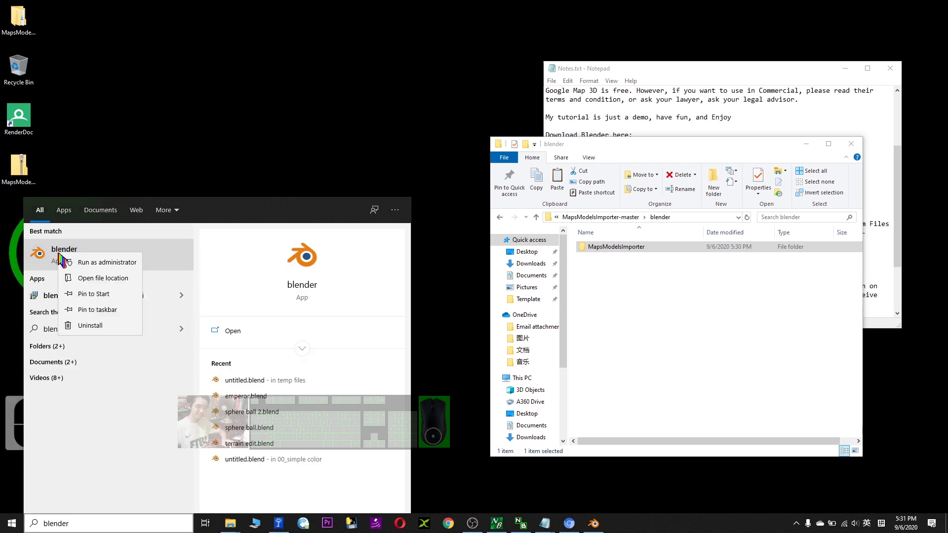
left_click(92, 279)
left_click(760, 163)
left_click_drag(760, 163, 334, 130)
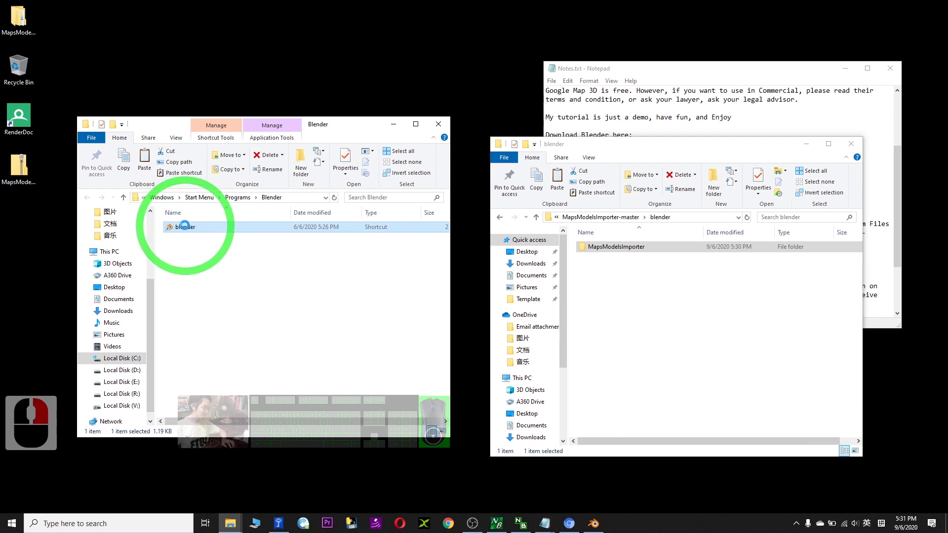
Open the Blender 2.83 installation folder through the blender shortcut's properties and go into 2.83\scripts\addons.
right_click(188, 231)
left_click(223, 453)
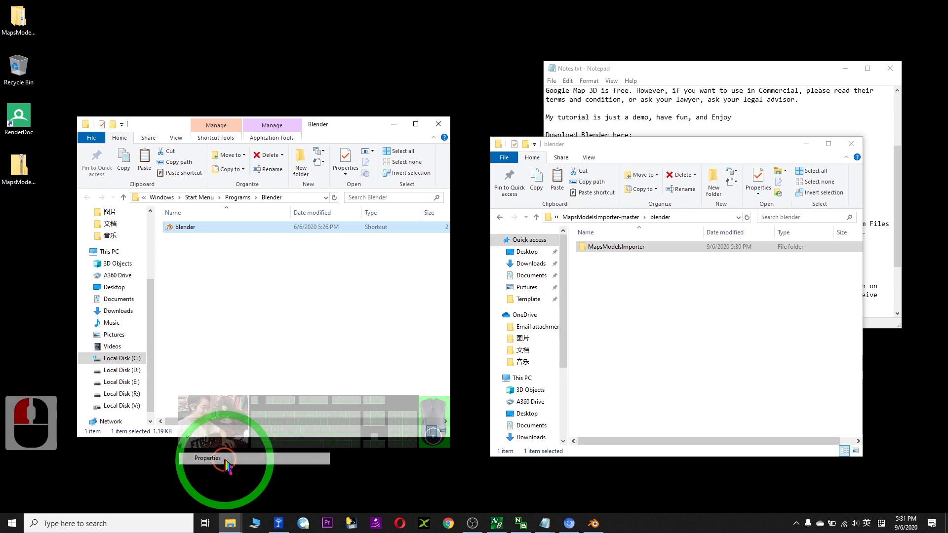
left_click_drag(285, 235, 286, 177)
left_click(225, 350)
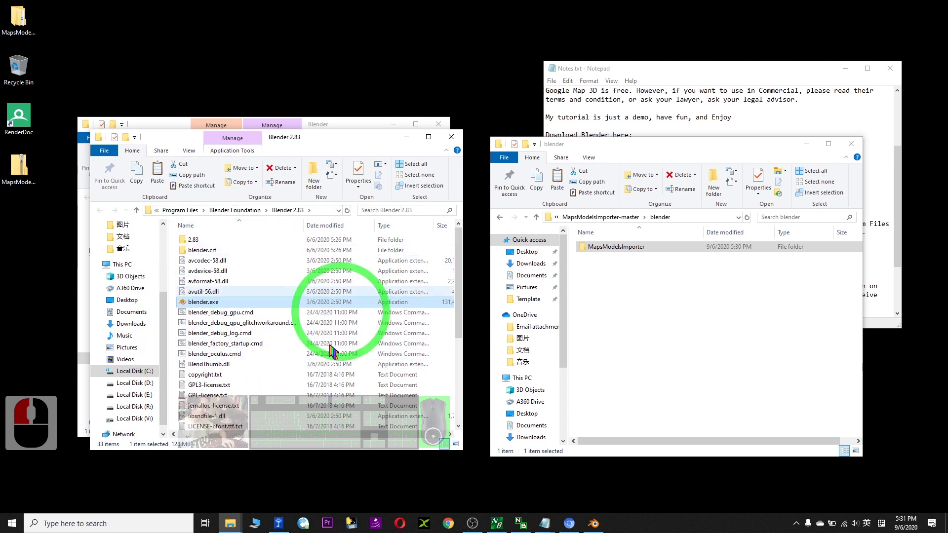
double_click(194, 241)
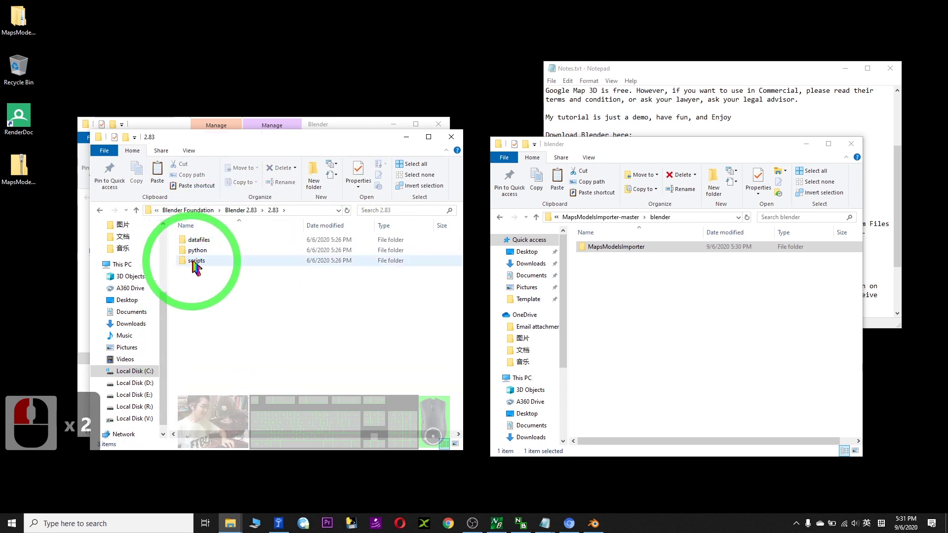
double_click(197, 261)
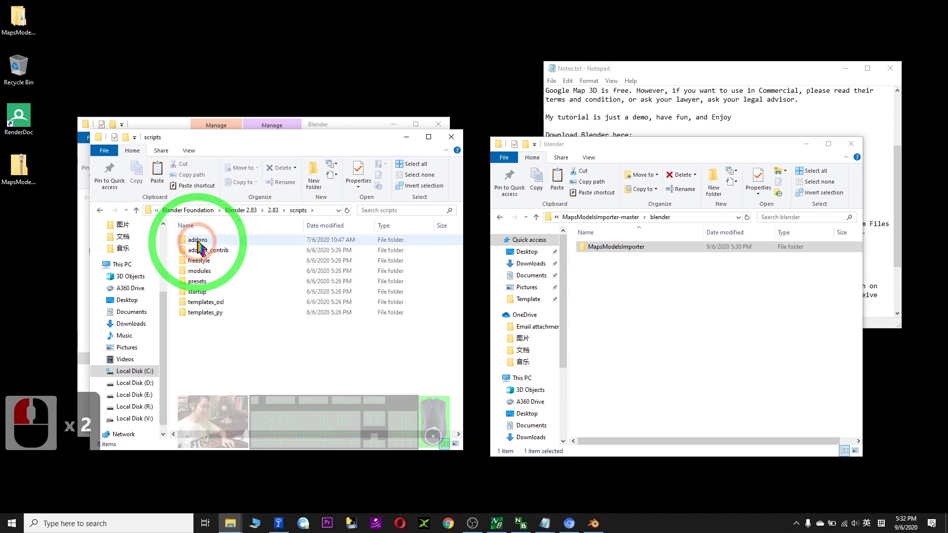
double_click(197, 240)
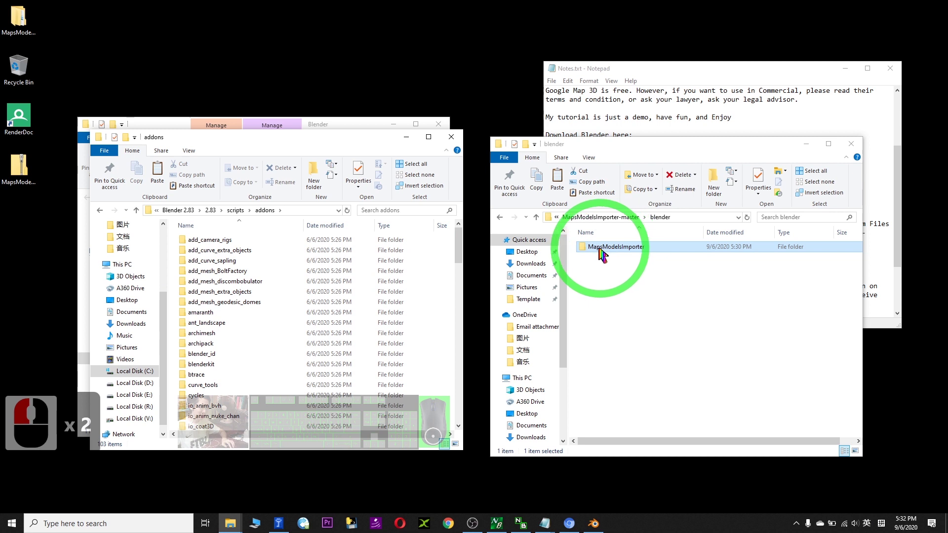
Copy the MapsModelsImporter folder from the extracted blender folder and paste it into Blender's addons folder.
left_click(616, 258)
right_click(615, 252)
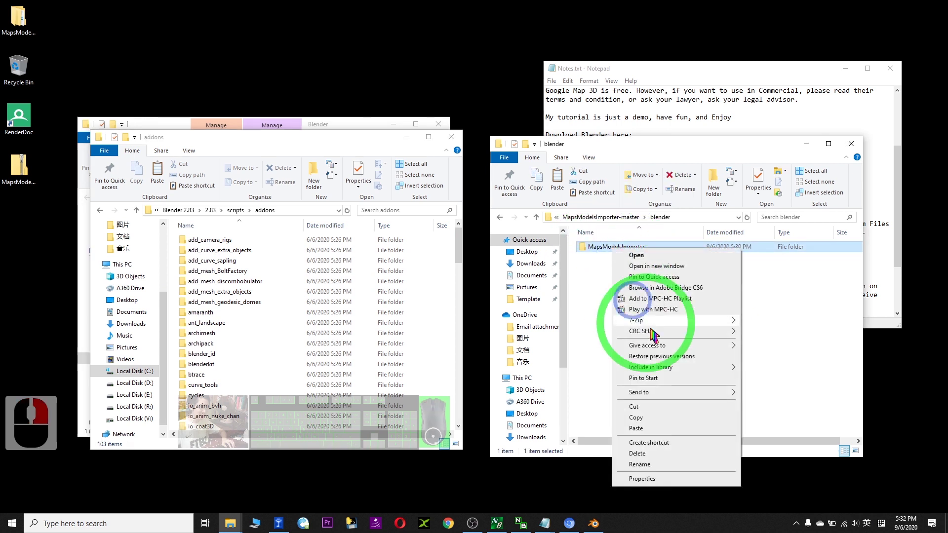
left_click(634, 428)
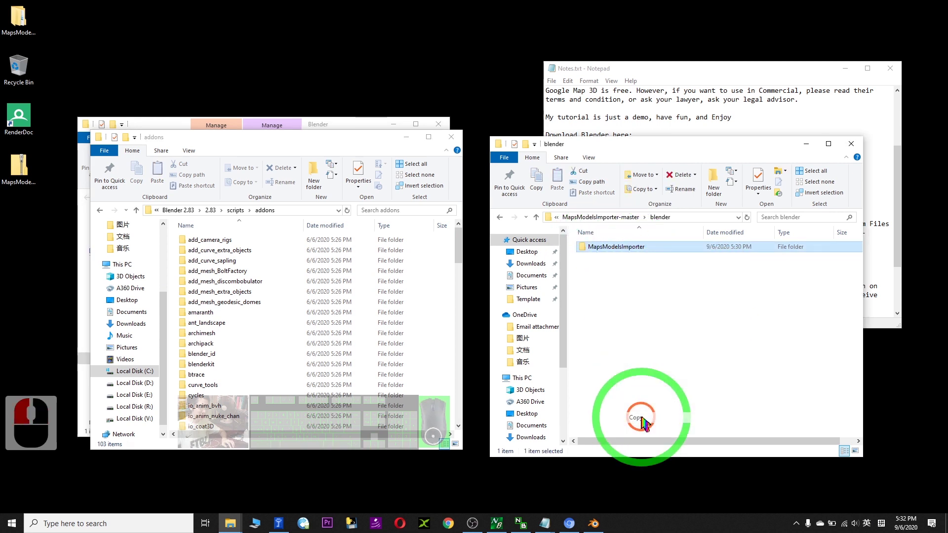
right_click(171, 255)
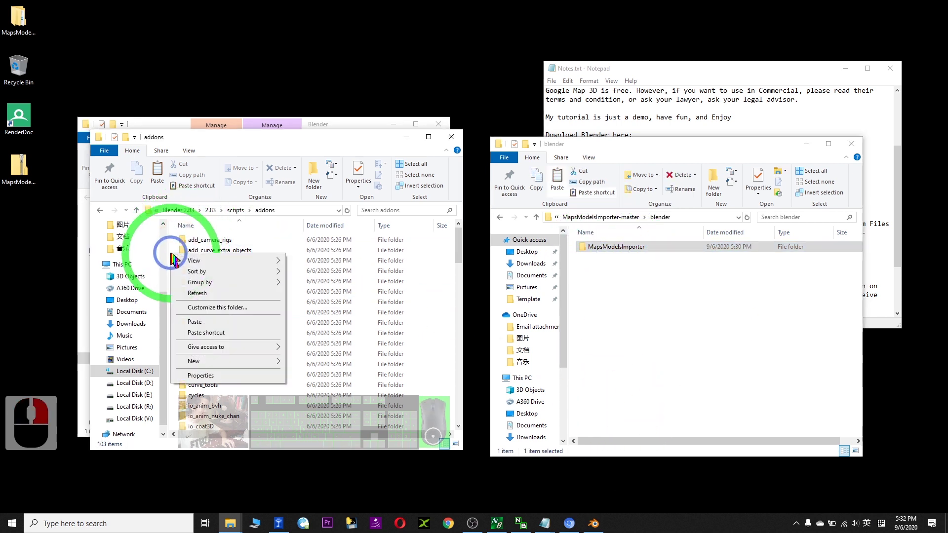
left_click(199, 323)
Check the addons folder for the MapsModelsImporter folder, compare it with the source folder and close the addons window.
scroll(276, 326, "down", 4)
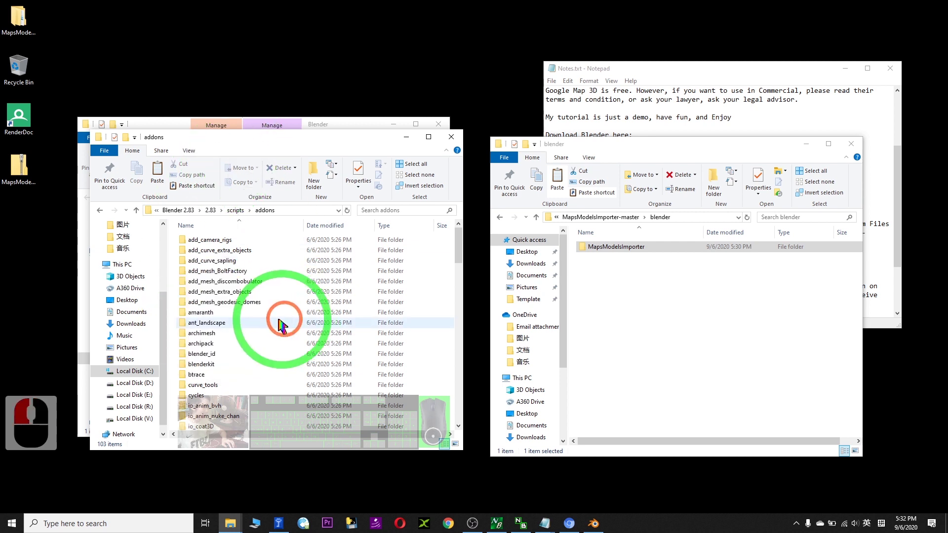
scroll(281, 316, "up", 3)
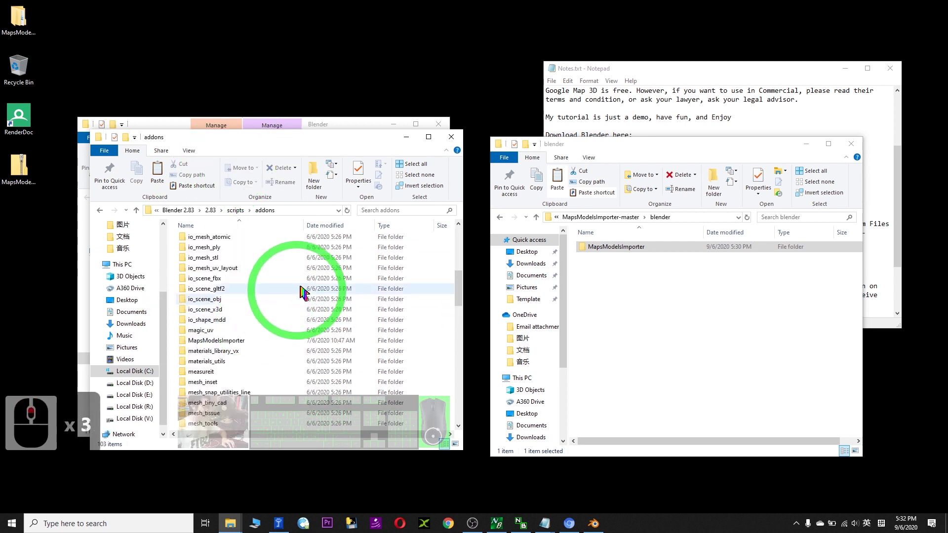
left_click(219, 341)
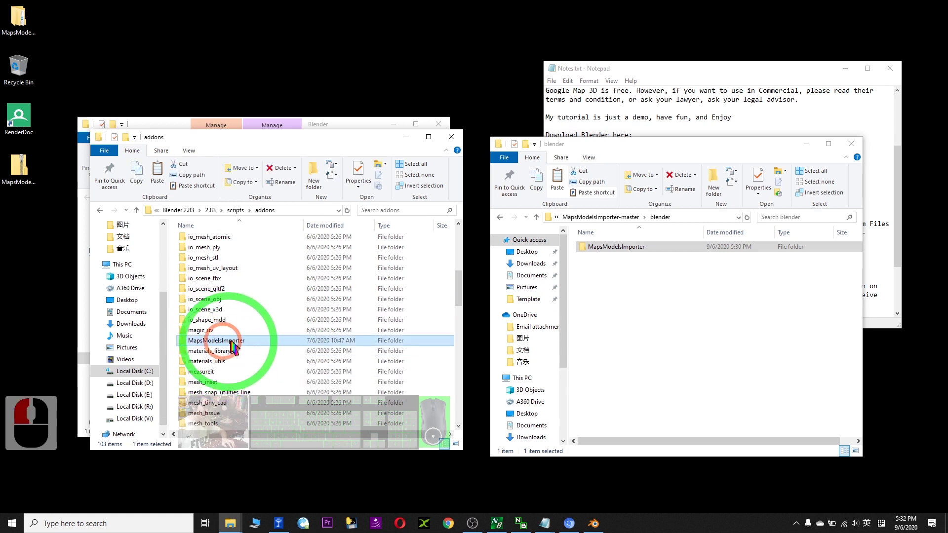
left_click(597, 248)
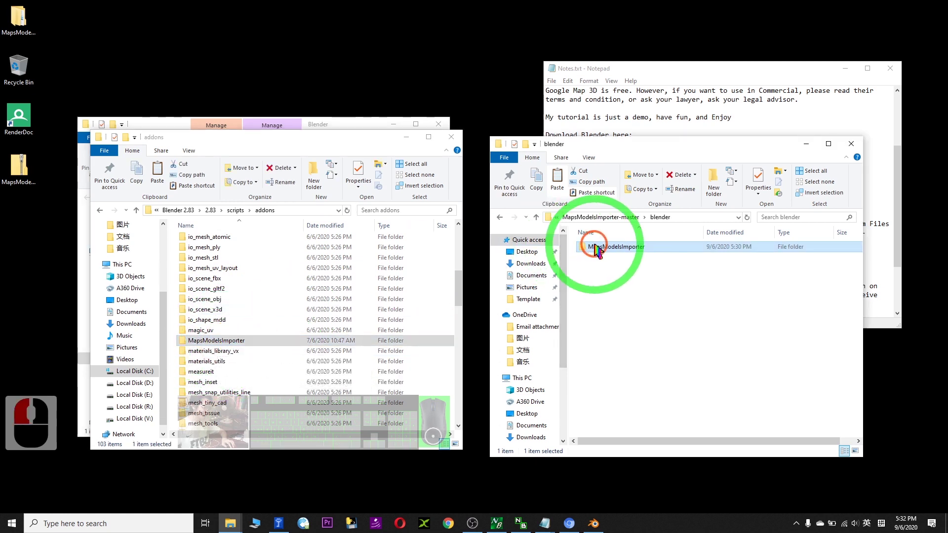
left_click(170, 306)
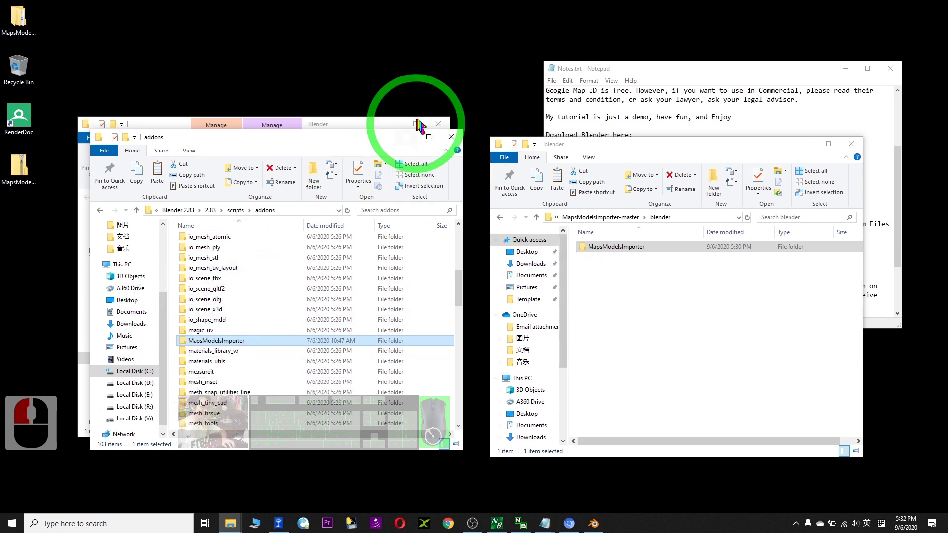
left_click(451, 137)
Close the running Blender session, the blender shortcut's properties and the Start Menu folder window holding the shortcut.
left_click(593, 523)
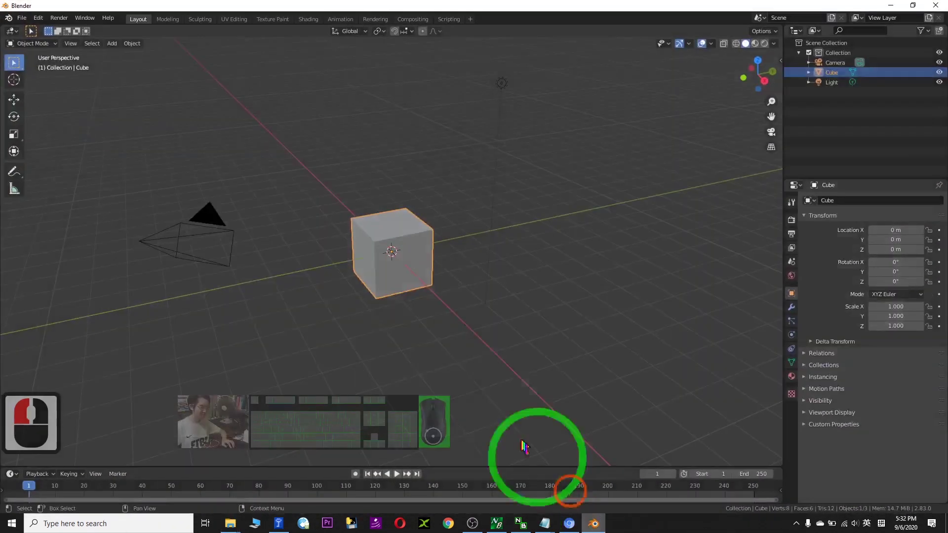
left_click(935, 6)
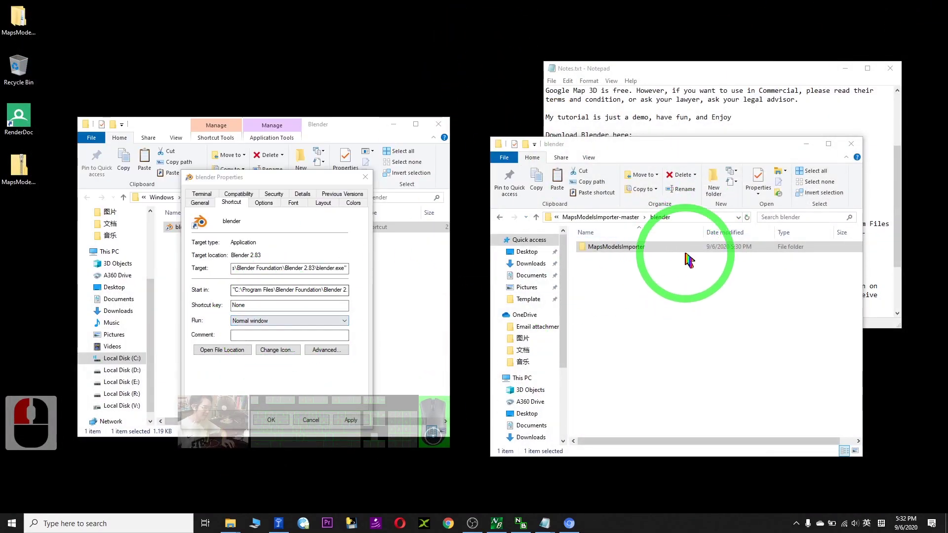
left_click(365, 176)
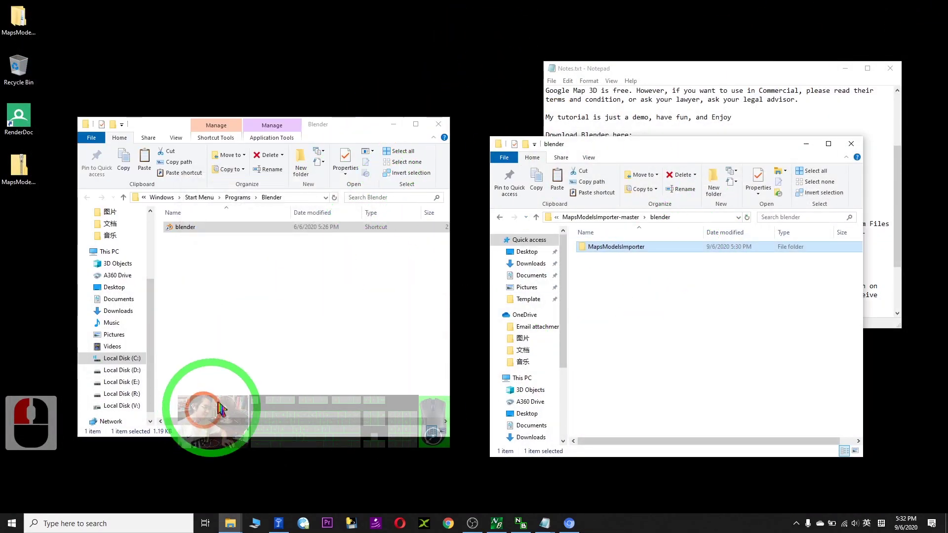
left_click(441, 128)
Search Windows for blender, launch the app again and dismiss its splash screen.
left_click(94, 524)
type("b")
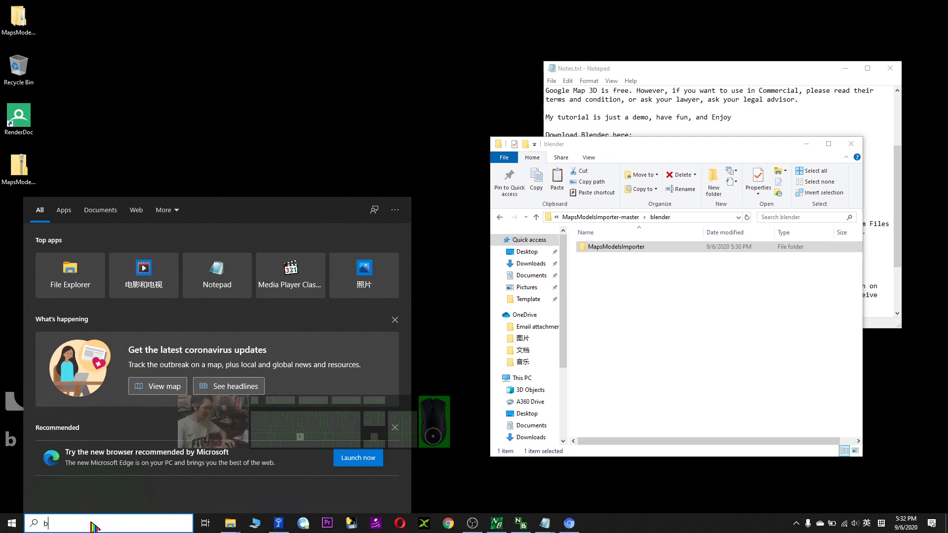
type("lender")
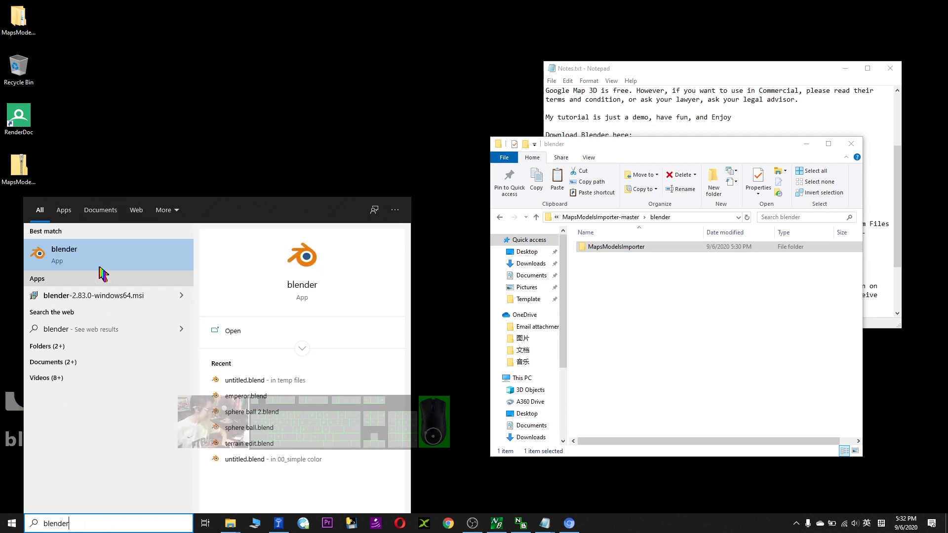
left_click(88, 261)
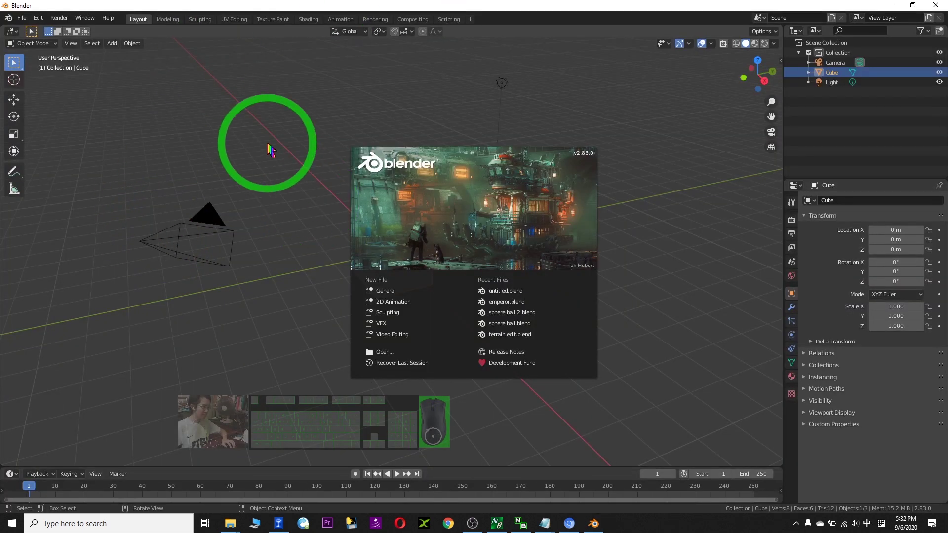
left_click(247, 152)
Select the default camera, cube and light in the 3D viewport and delete them.
left_click_drag(117, 186, 662, 320)
left_click_drag(101, 130, 697, 349)
key("Delete")
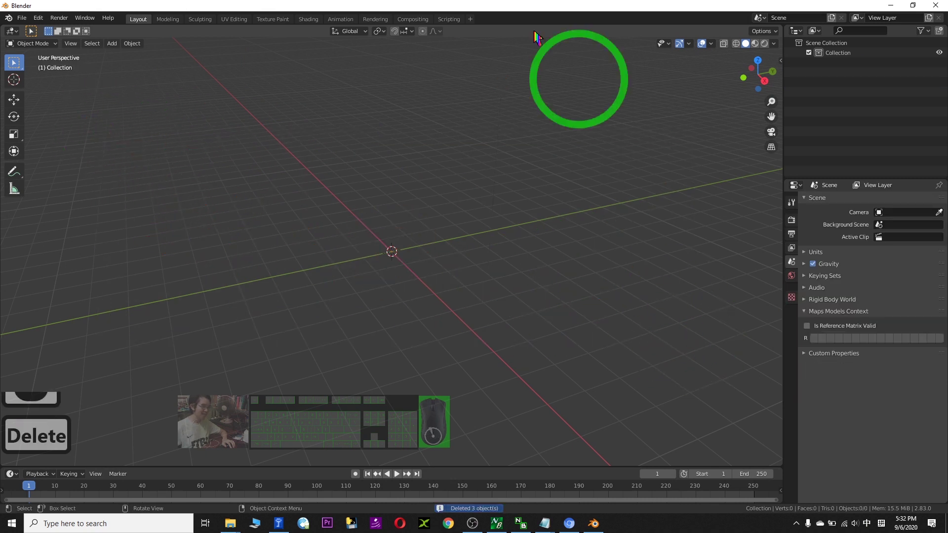
Check Blender's import formats for the Google Maps Capture (.rdc) option without importing anything.
left_click(23, 19)
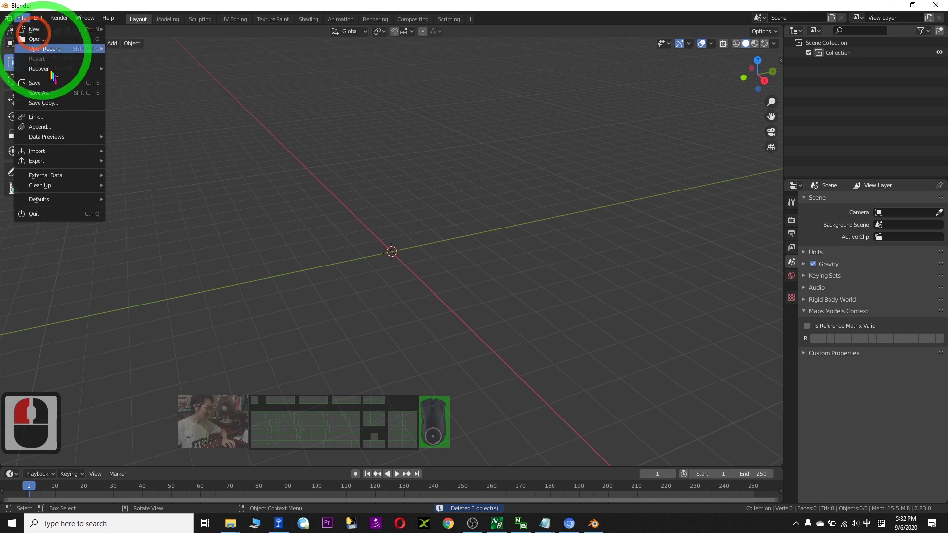
left_click(55, 151)
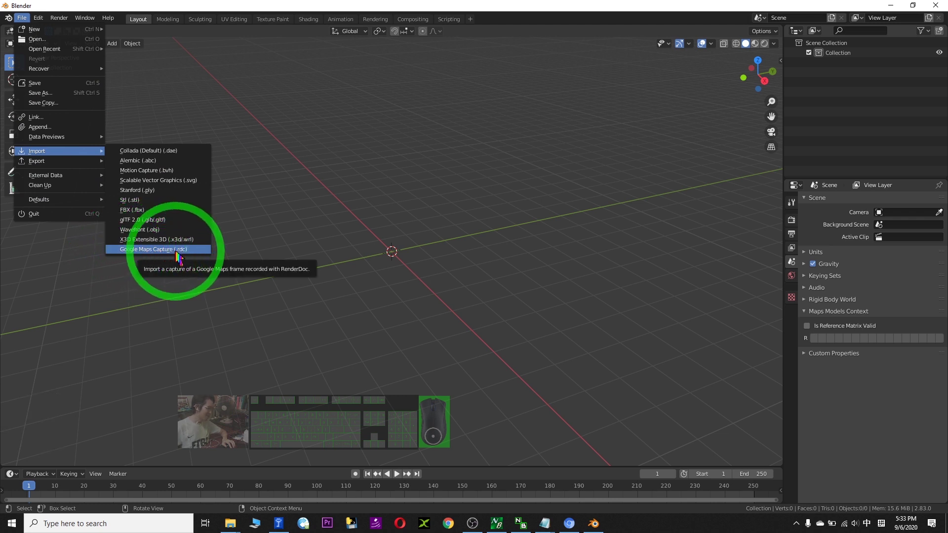
left_click(54, 30)
Search the add-on preferences for "map" to check Import-Export: Maps Models Importer, then close the preferences.
left_click(39, 17)
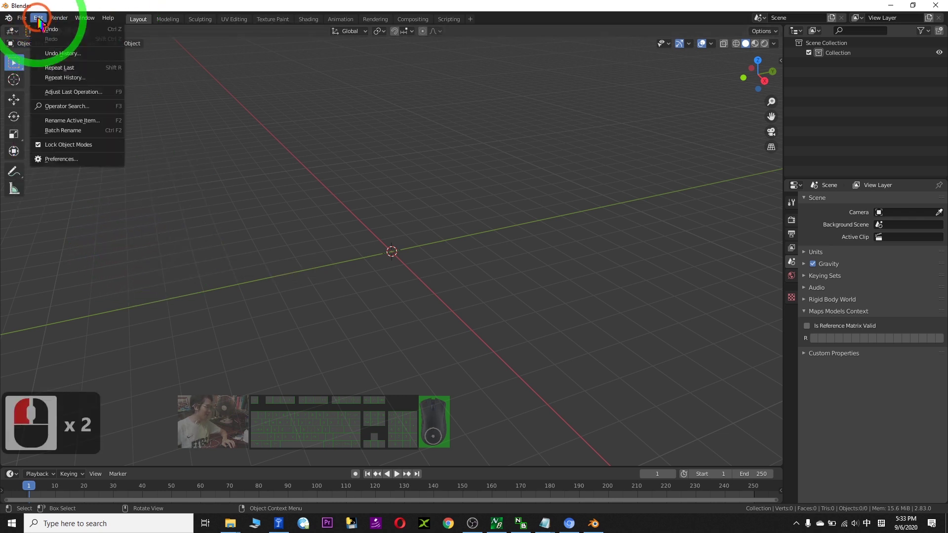
left_click(65, 158)
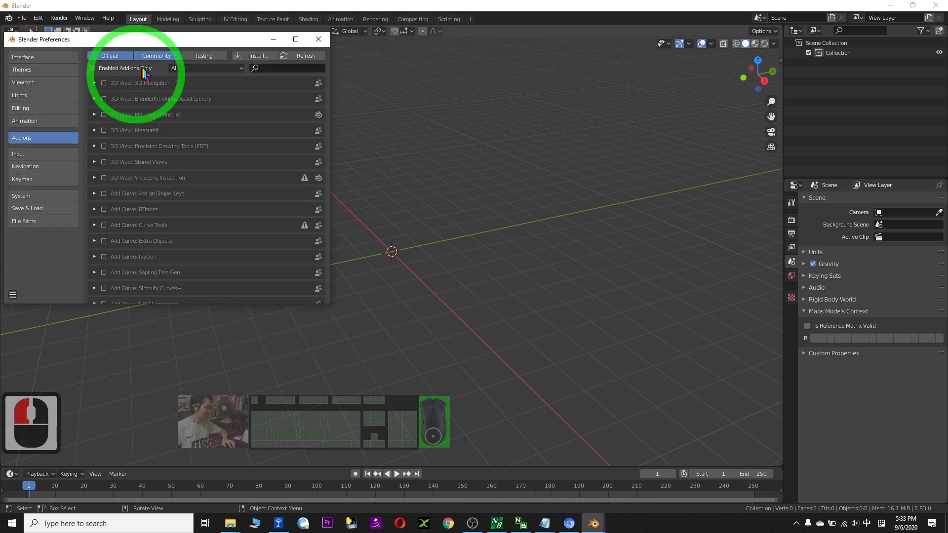
left_click_drag(181, 39, 354, 85)
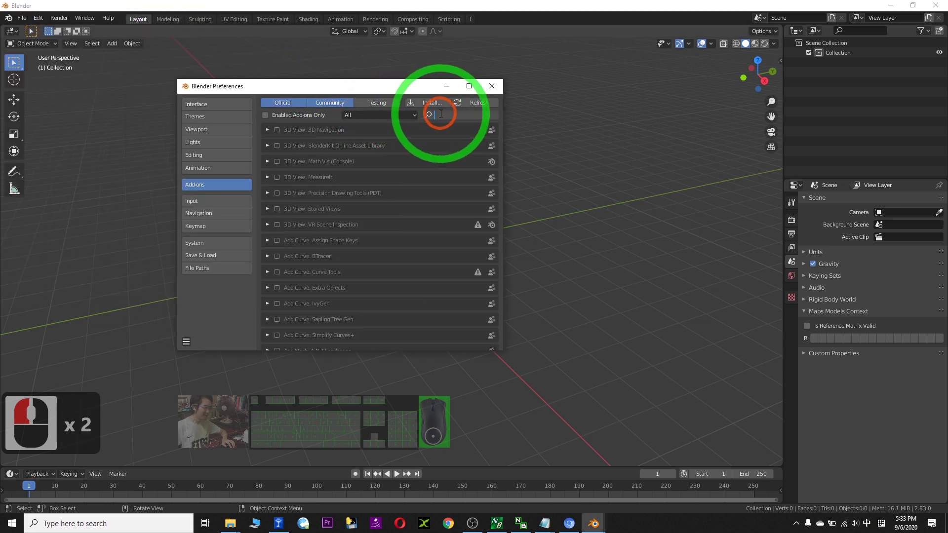
type("map")
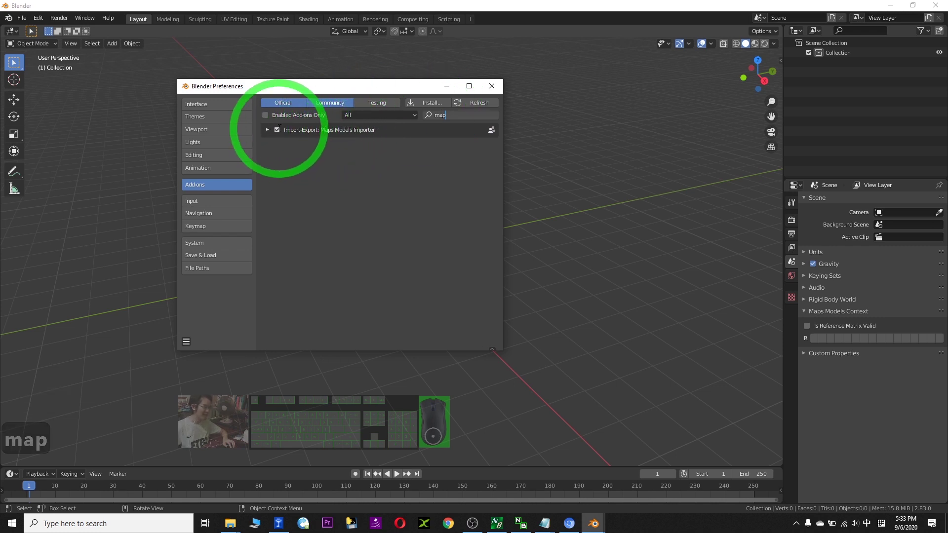
left_click(492, 86)
Look up the Google Maps Capture (.rdc) entry among the import formats without importing a file.
left_click(23, 19)
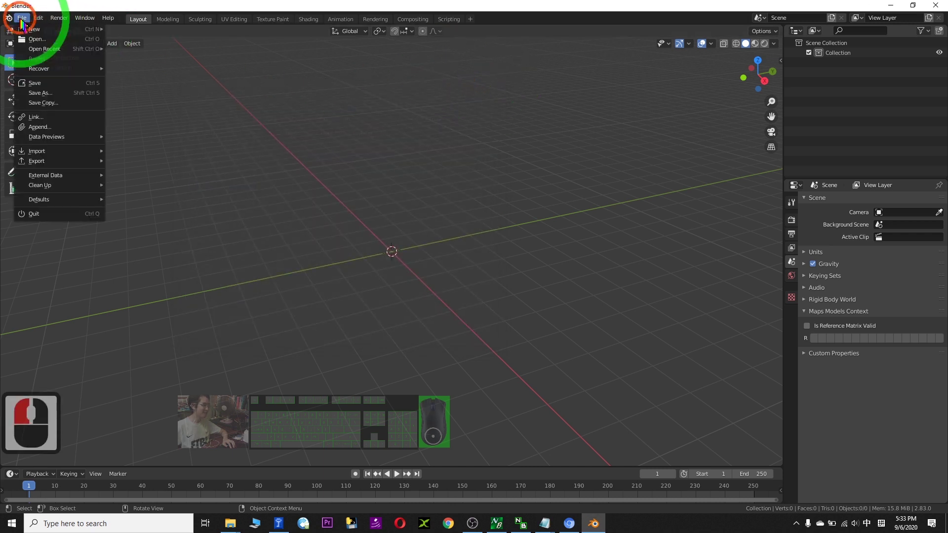
mouse_move(64, 151)
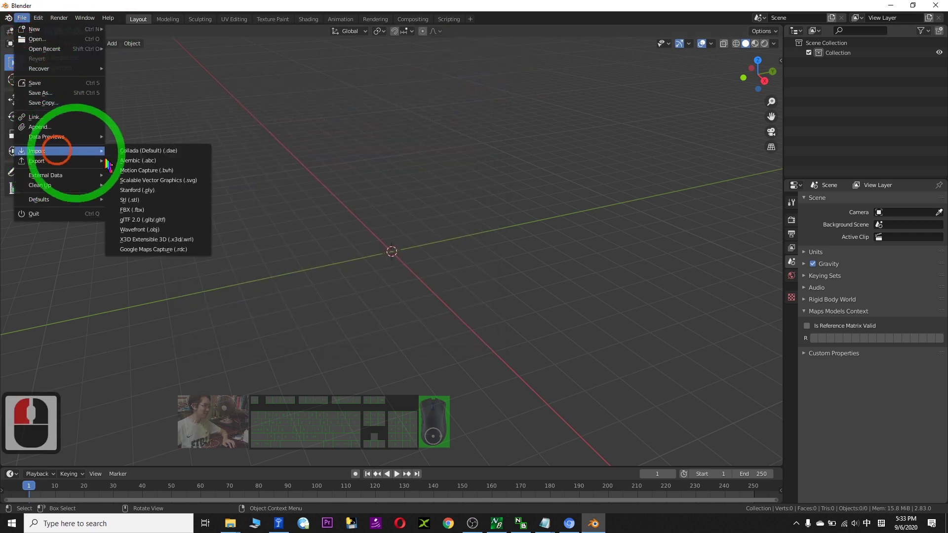
left_click(151, 251)
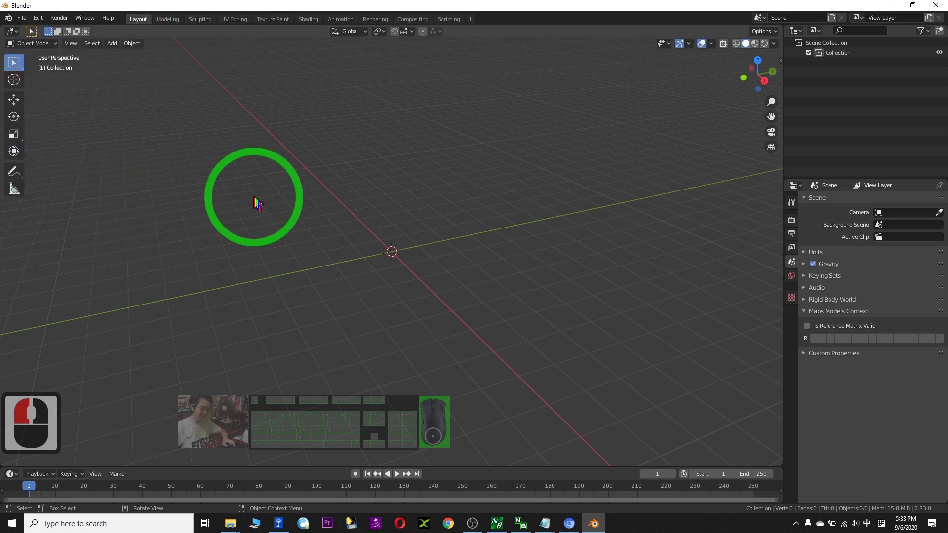
Try to install the add-on through Blender's add-on preferences from MapsModelsImporter-master.zip on the desktop.
left_click_drag(413, 4, 503, 60)
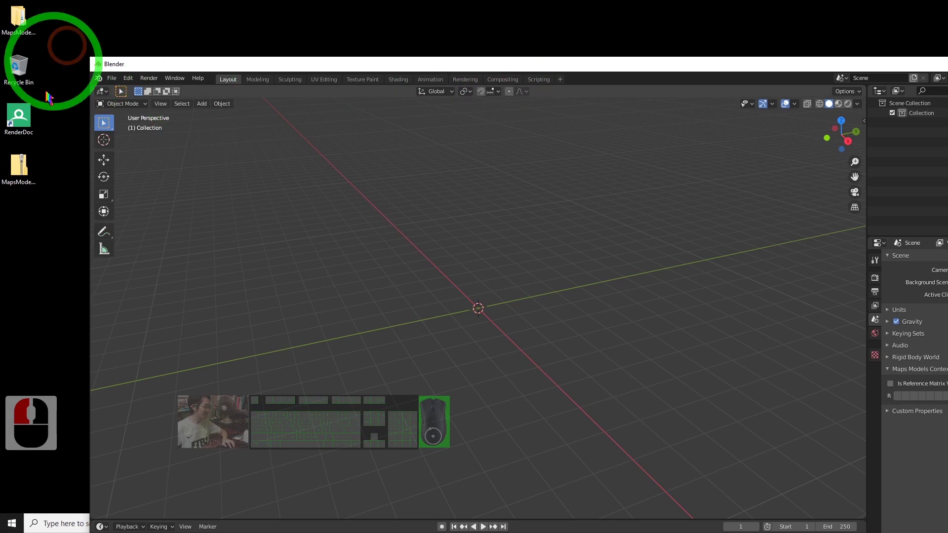
left_click(128, 78)
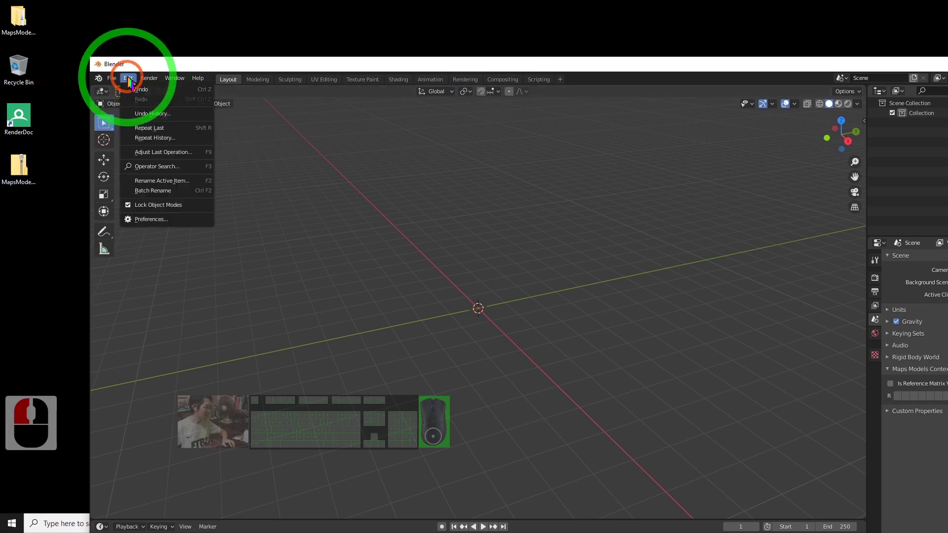
left_click(148, 218)
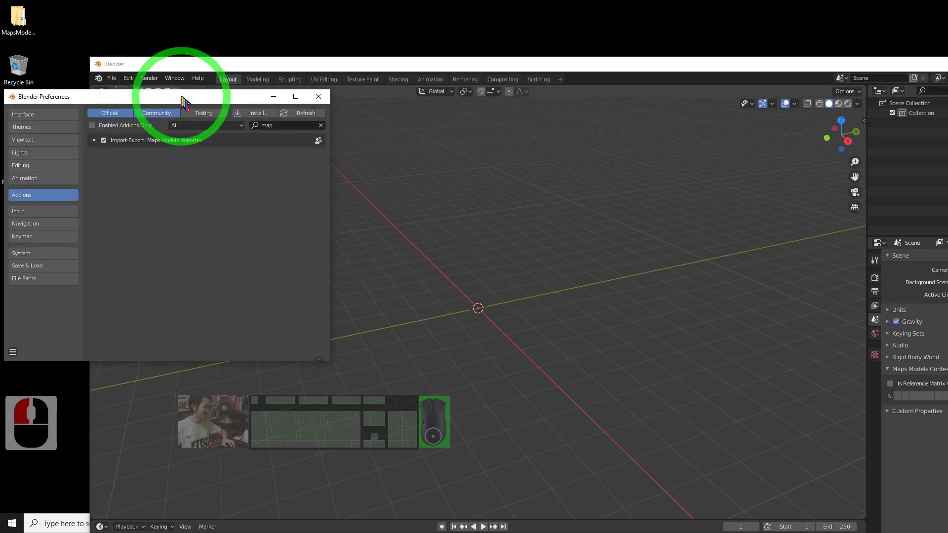
left_click_drag(180, 95, 413, 117)
left_click(478, 138)
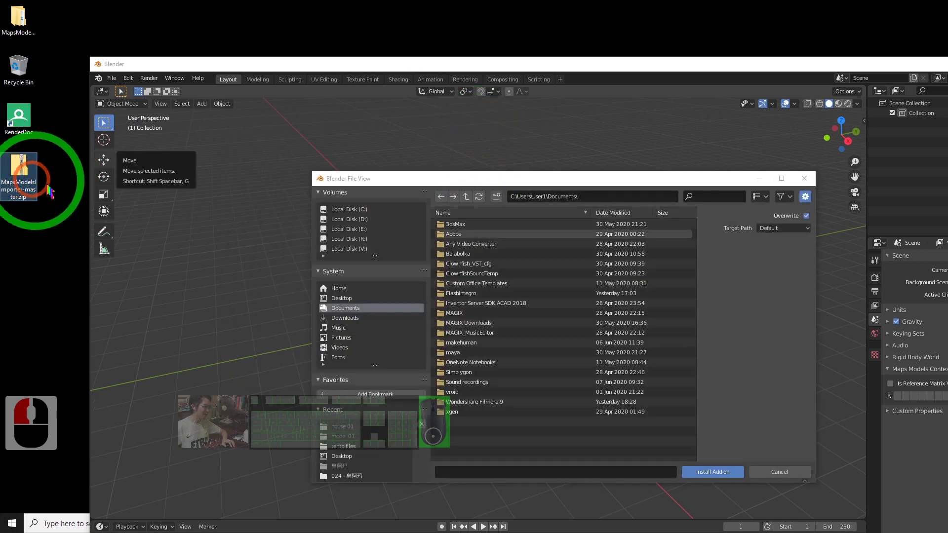
left_click(20, 171)
left_click(345, 308)
left_click(341, 298)
double_click(488, 234)
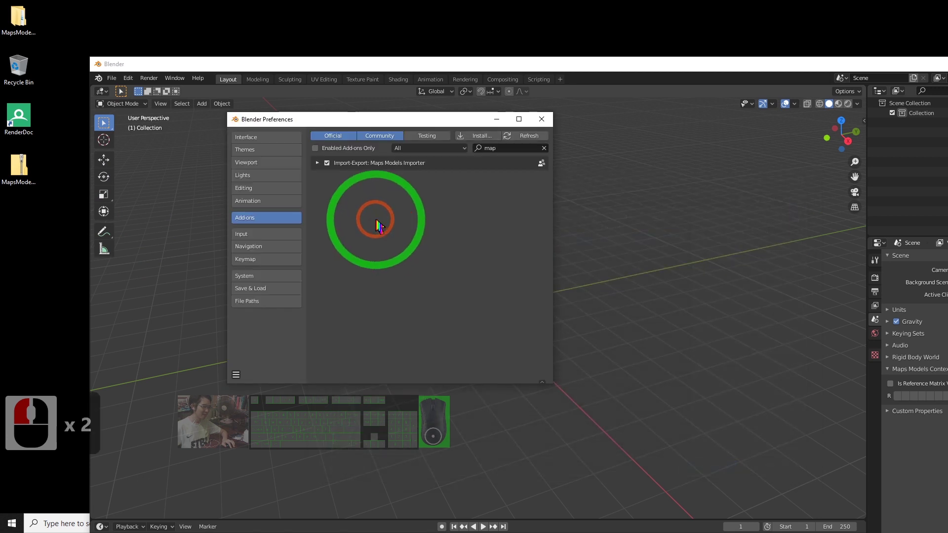
Search the add-ons for "map" again, close the preferences and check the import formats for Google Maps Capture (.rdc).
double_click(497, 147)
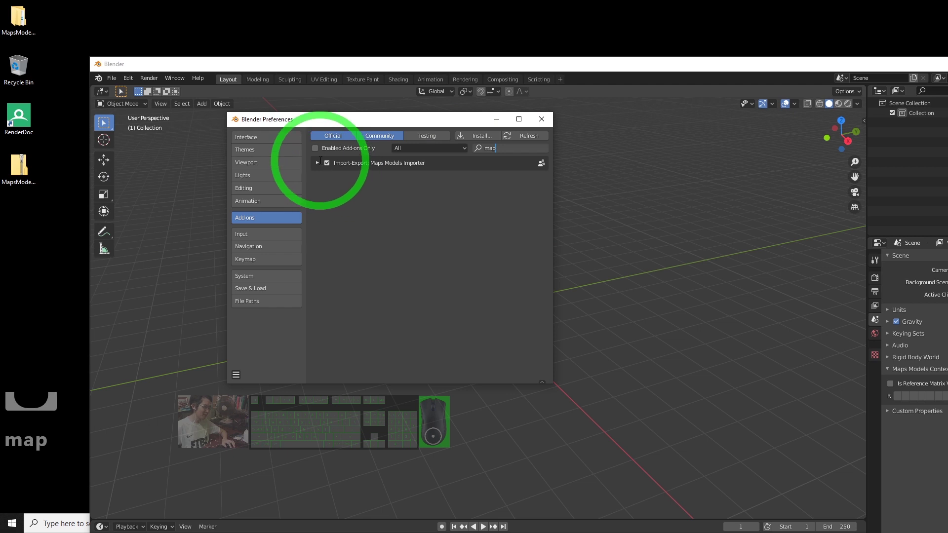
left_click(542, 119)
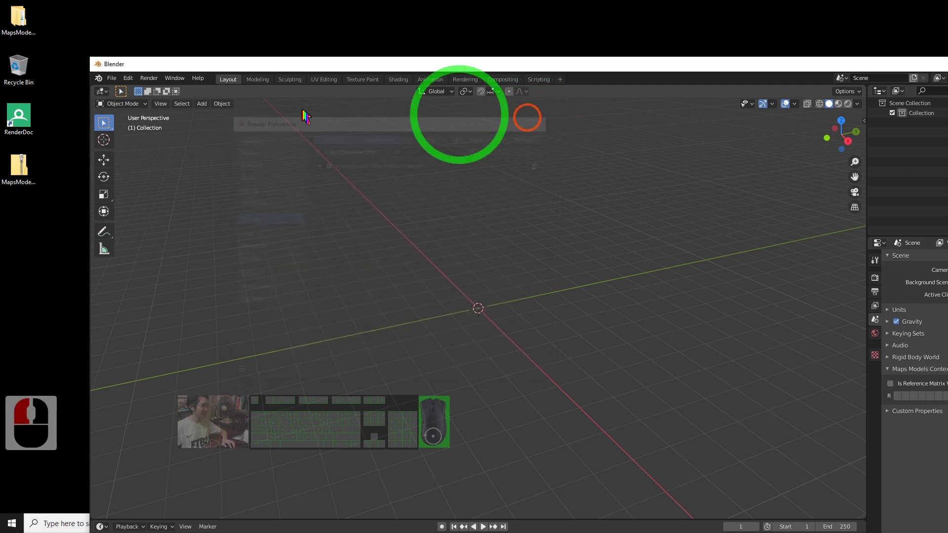
left_click(114, 81)
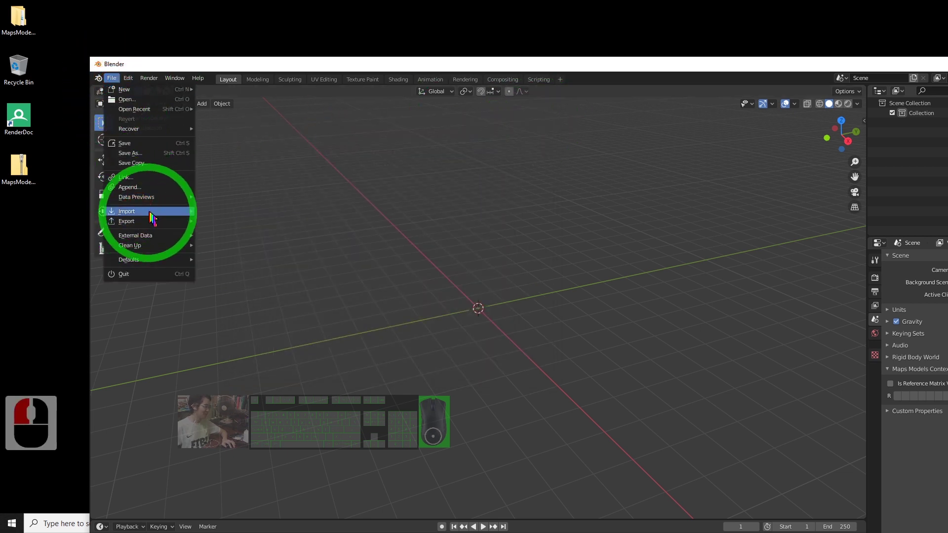
mouse_move(143, 211)
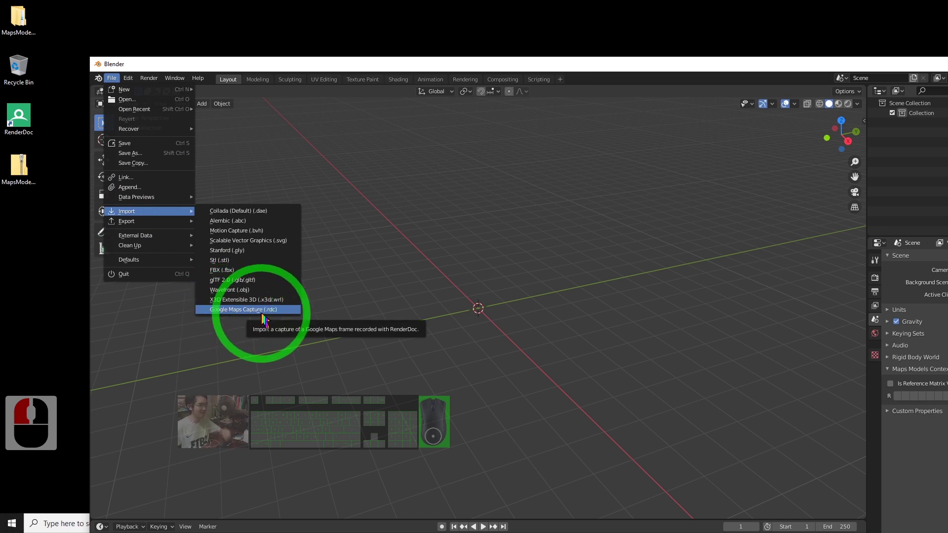
Close Blender without saving the changes to the untitled scene.
left_click_drag(628, 69, 521, 42)
key("alt+F4")
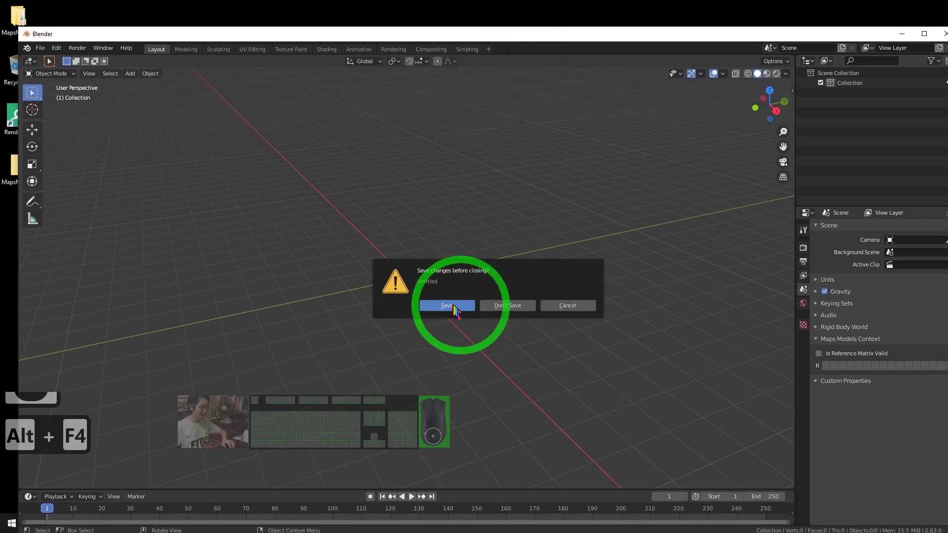
left_click(500, 306)
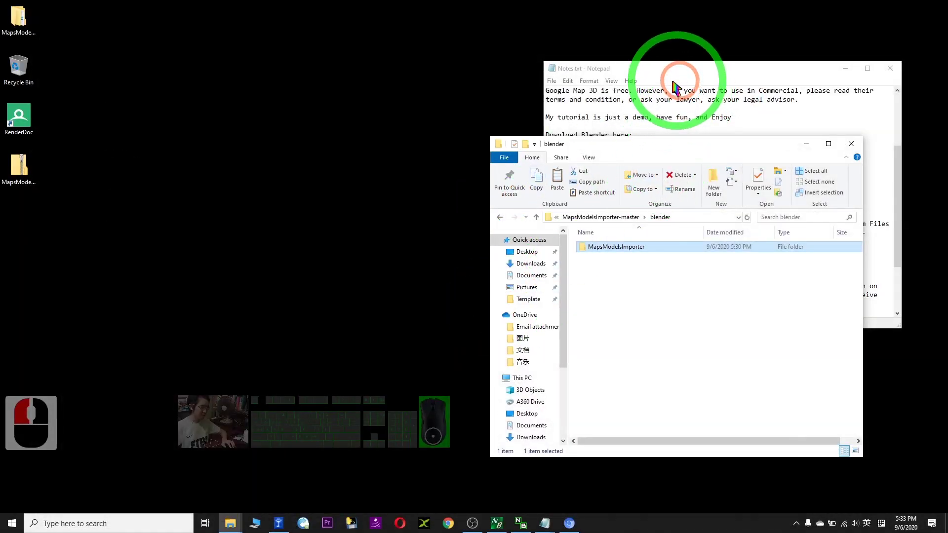
Bring Notes.txt forward, then switch to the browser and view the Google Chrome download page.
left_click(748, 70)
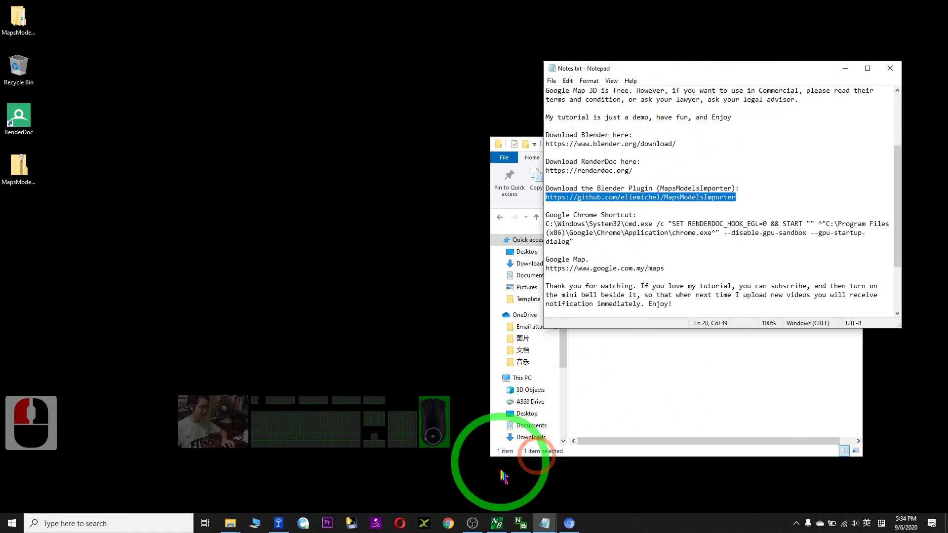
left_click(569, 523)
left_click(418, 8)
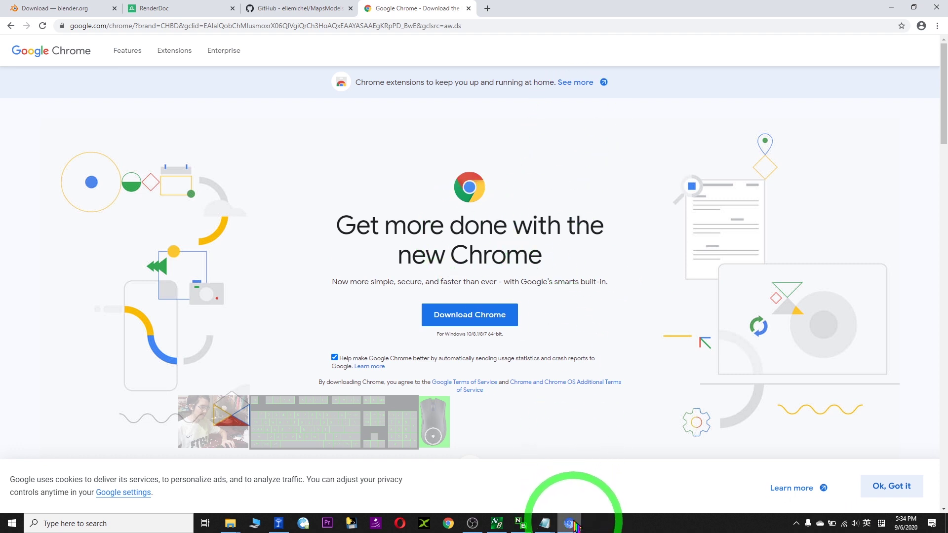
mouse_move(575, 530)
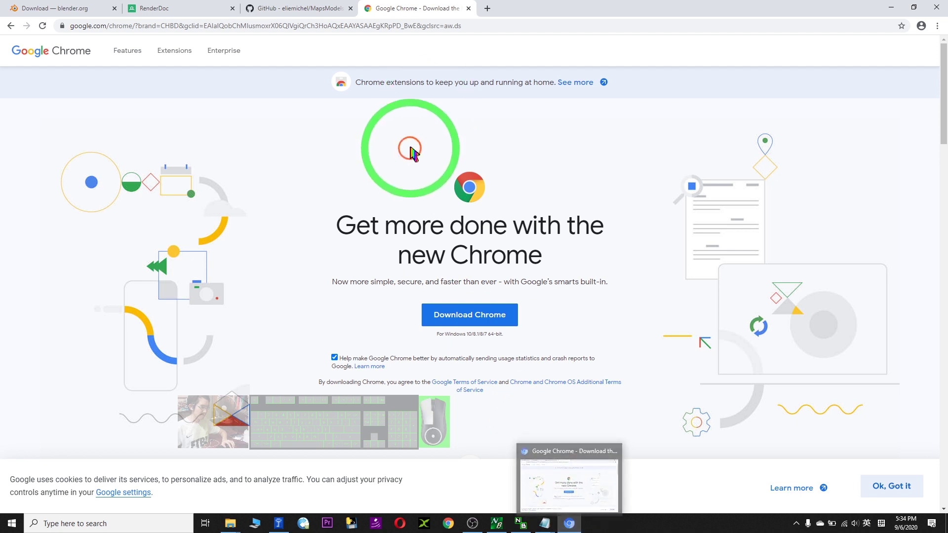
left_click(414, 98)
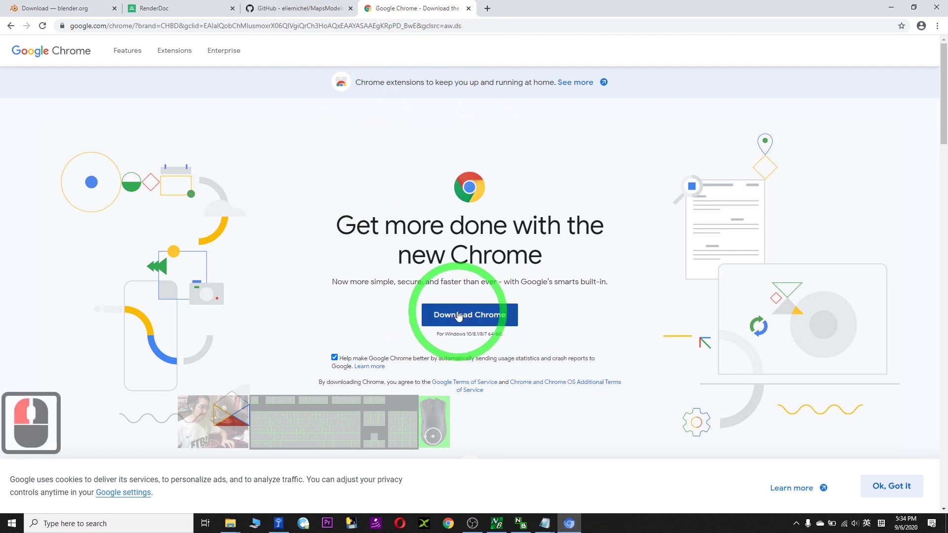
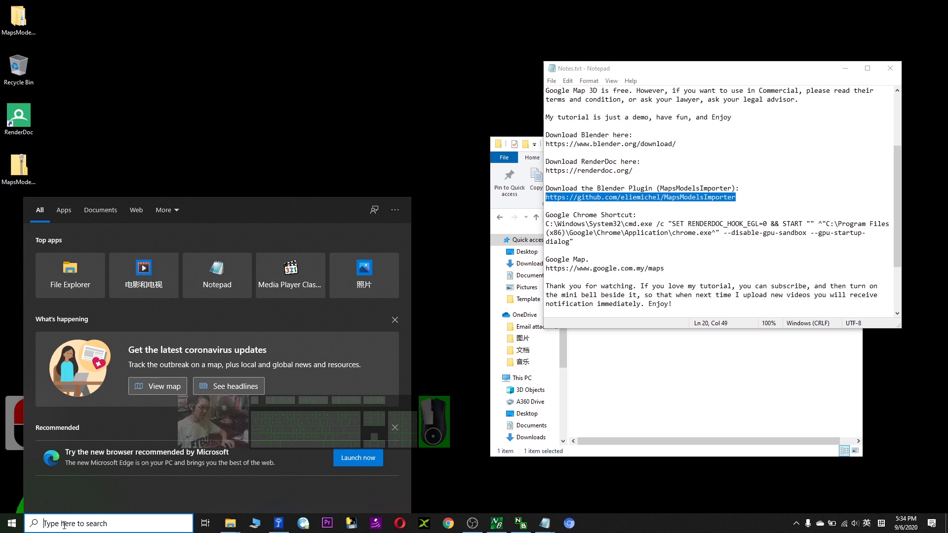
Search Windows for chrome and open the file location of the Google Chrome app.
type("chrome")
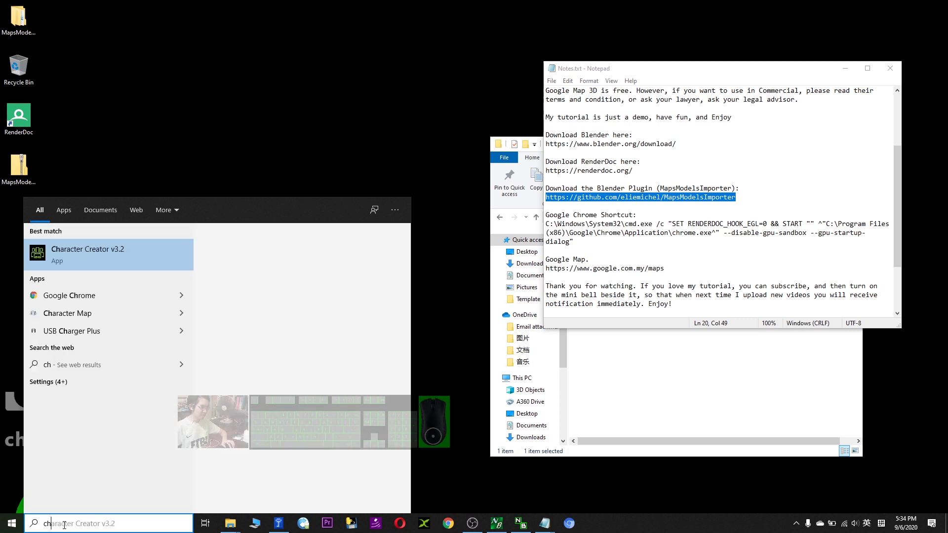
left_click(62, 266)
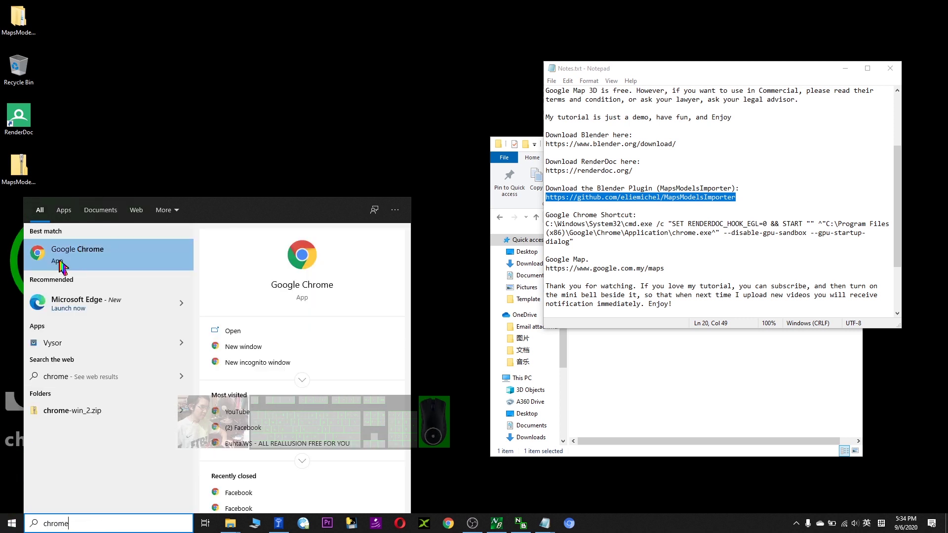
right_click(84, 265)
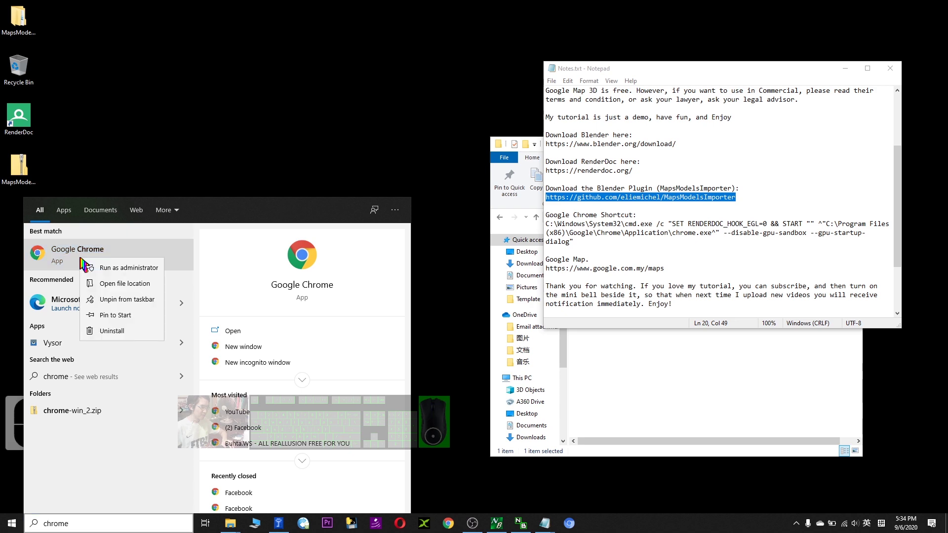
left_click(108, 284)
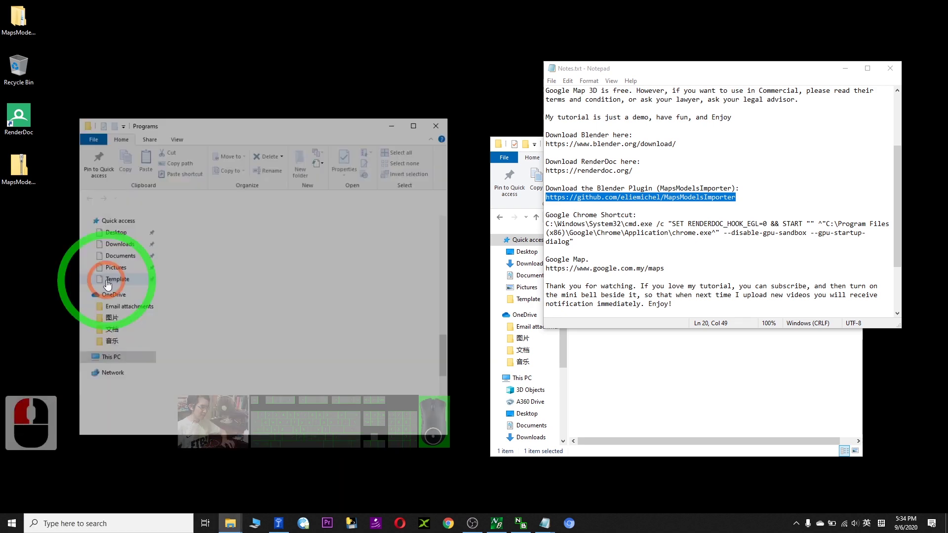
left_click_drag(312, 129, 420, 81)
Copy the Google Chrome shortcut from the Start Menu Programs folder and paste it onto the desktop.
left_click(296, 366)
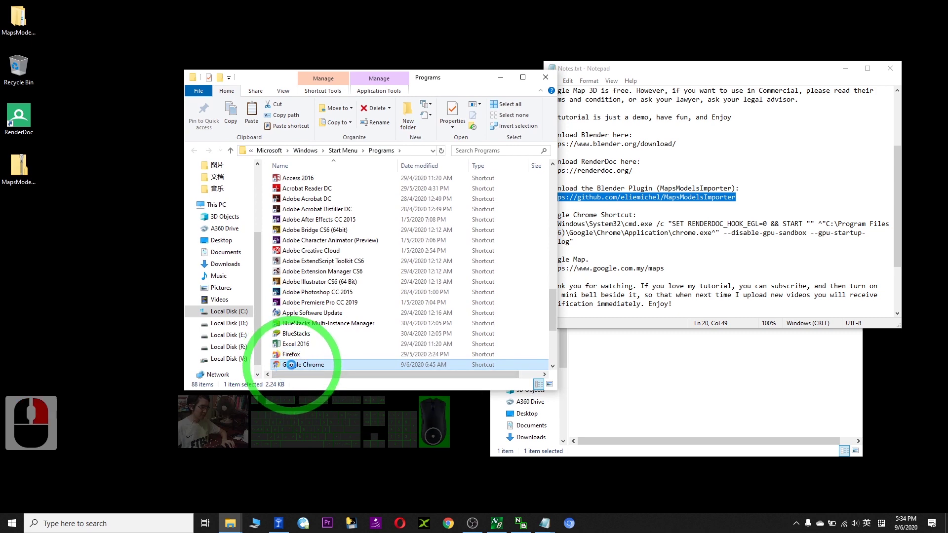
right_click(292, 365)
left_click(335, 301)
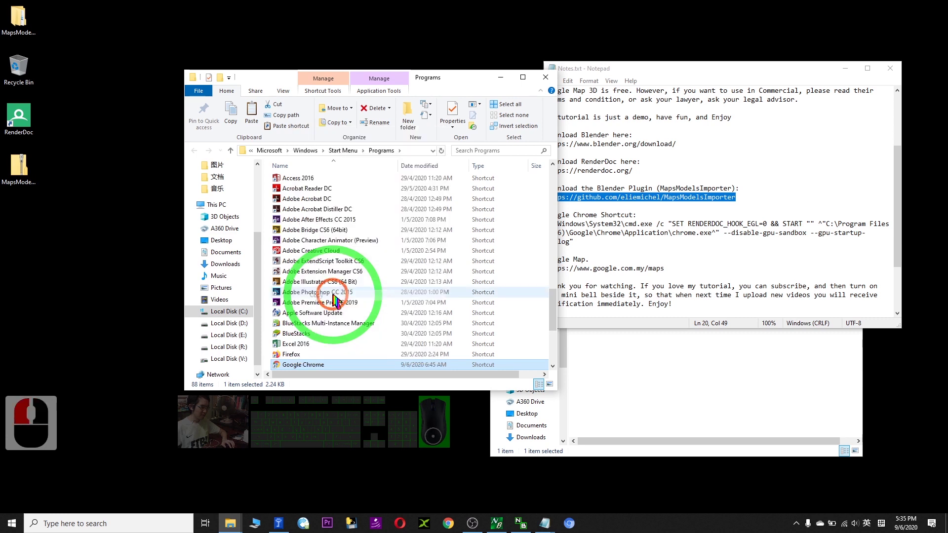
double_click(38, 233)
right_click(39, 232)
left_click(68, 271)
right_click(62, 278)
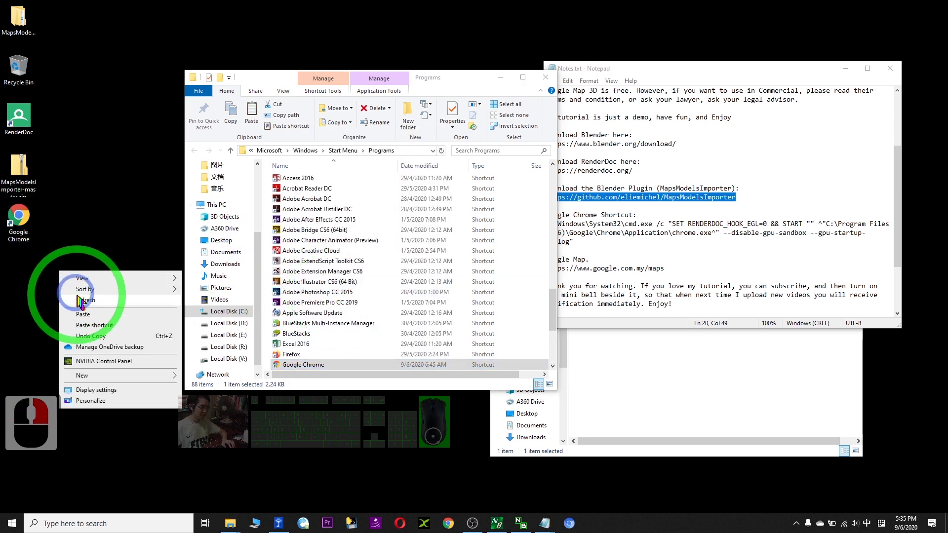
left_click(79, 312)
left_click(573, 129)
Duplicate the Google Chrome shortcut on the desktop by copying it and pasting a second copy there.
left_click(22, 217)
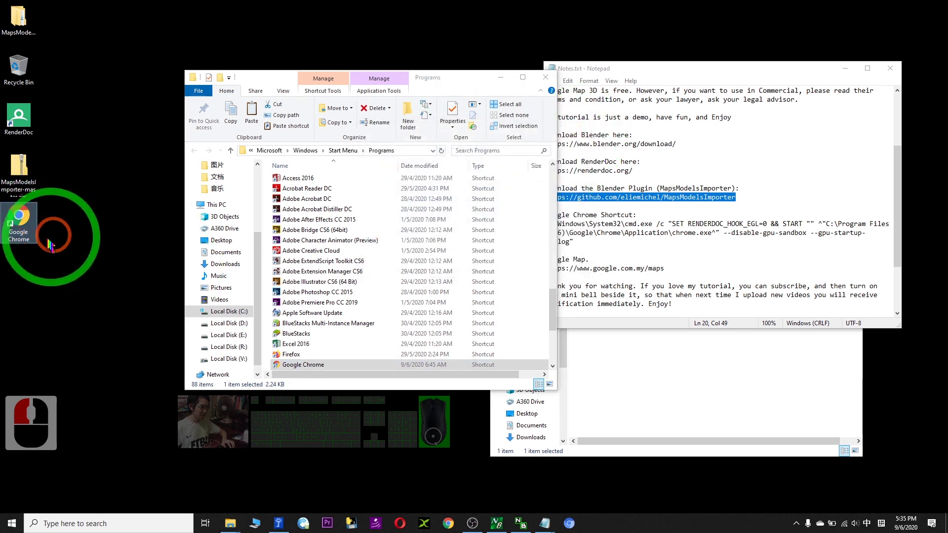
double_click(21, 220)
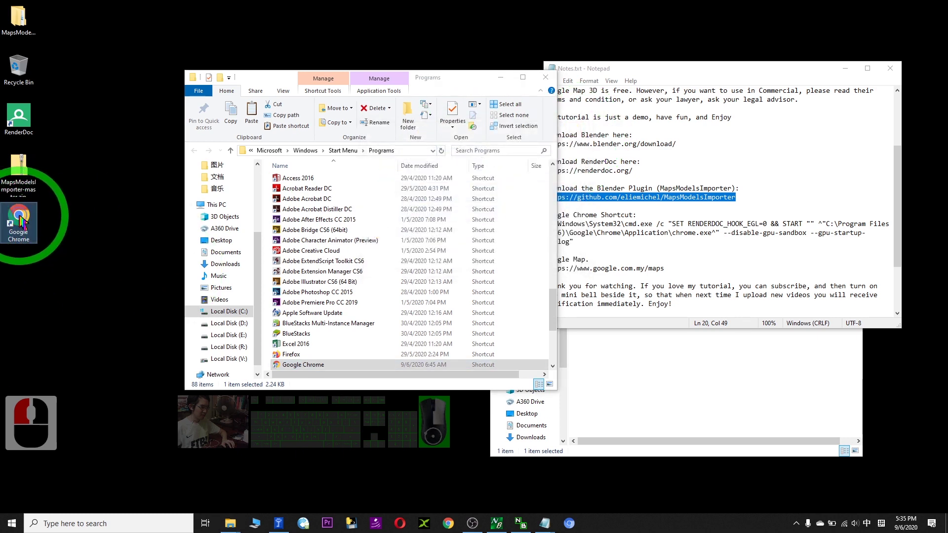
right_click(20, 220)
left_click(43, 385)
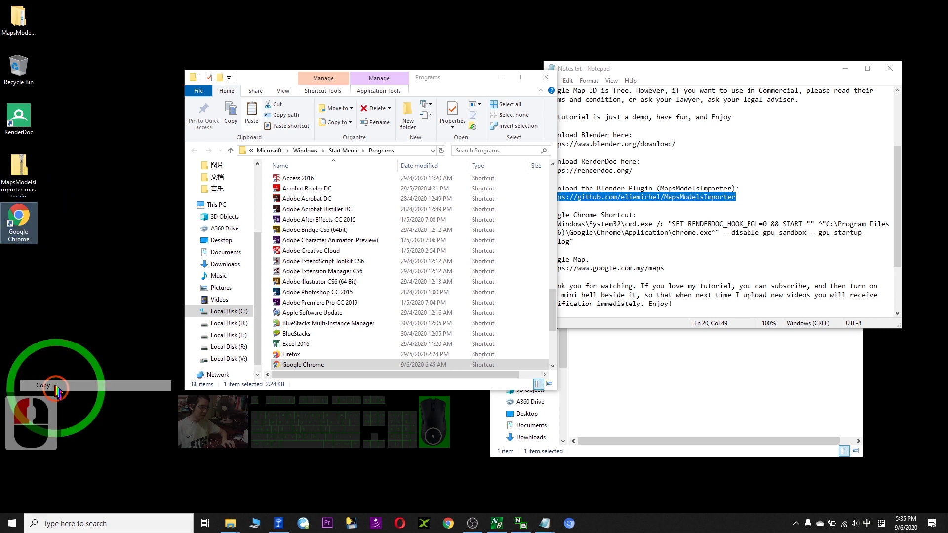
right_click(42, 275)
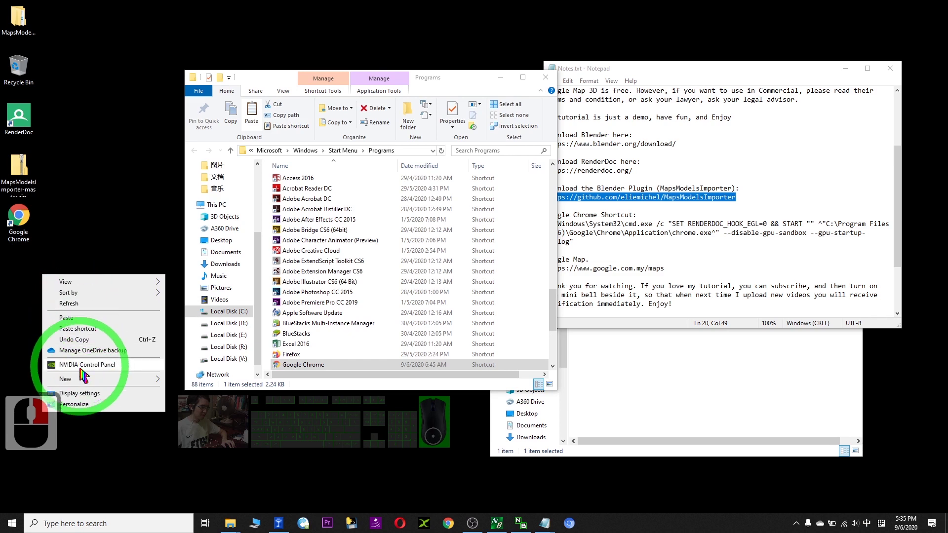
left_click(66, 317)
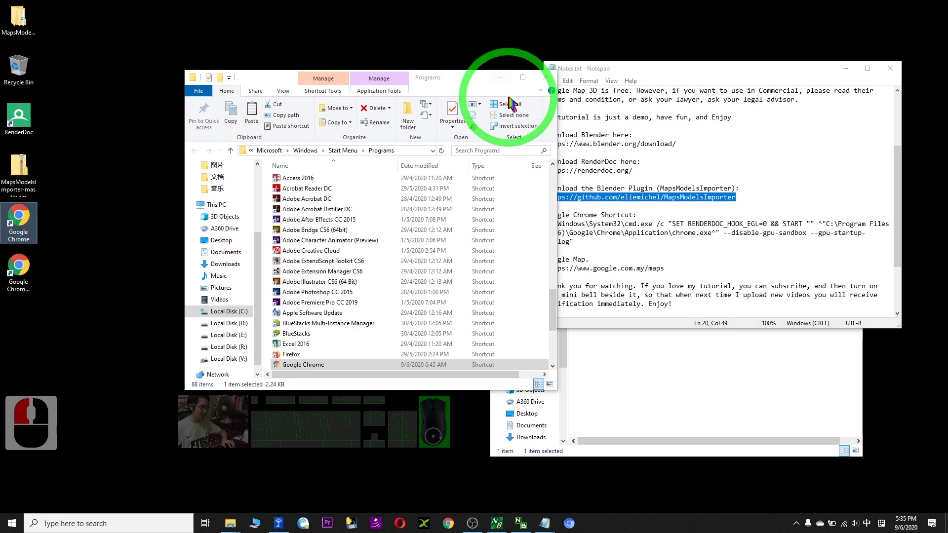
Close the Programs folder window and rename the first Google Chrome desktop shortcut as Google Chrome (ORI).
left_click_drag(410, 73, 426, 89)
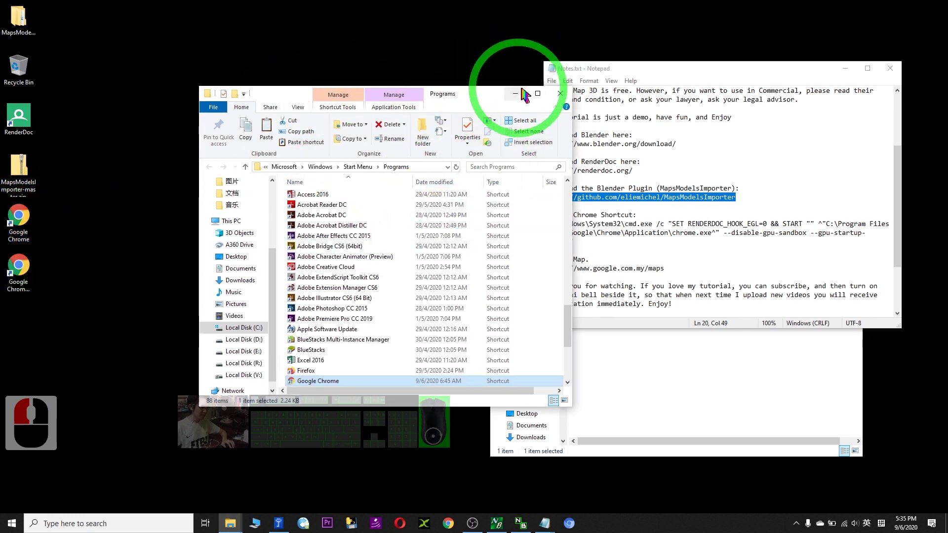
left_click(560, 93)
left_click(25, 225)
key("shift")
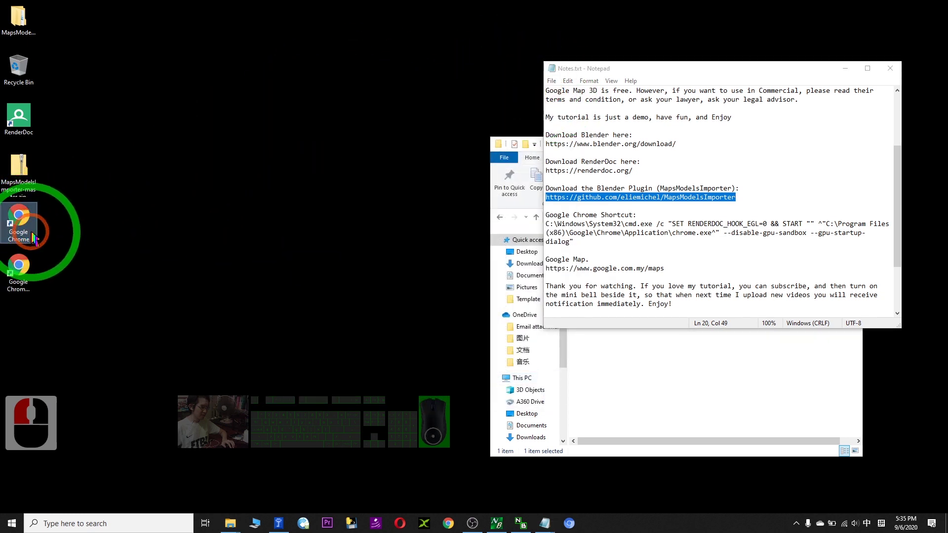
left_click(30, 238)
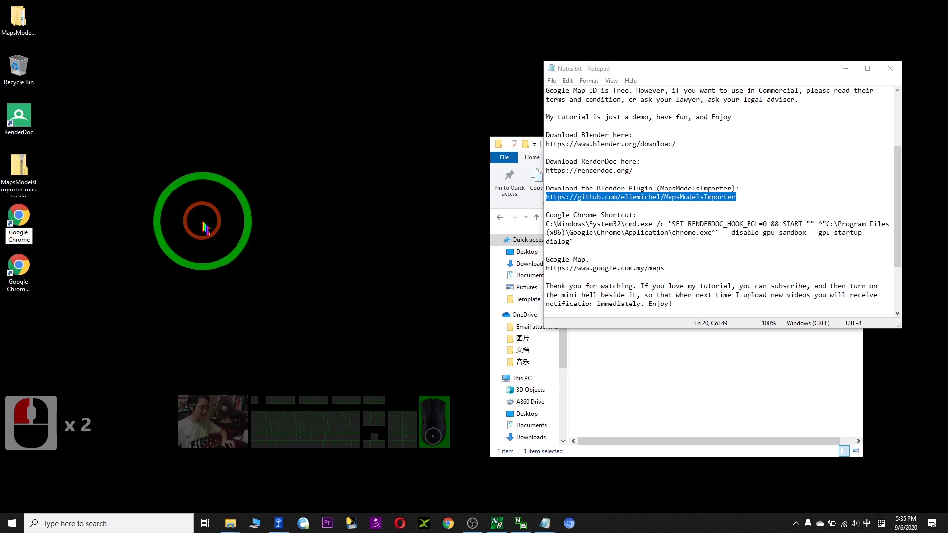
left_click(5, 230)
double_click(26, 228)
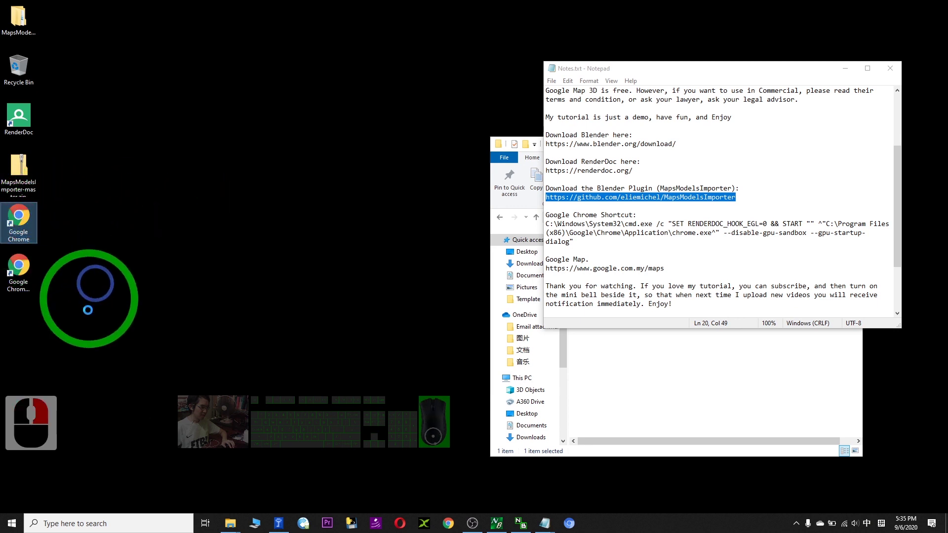
right_click(43, 324)
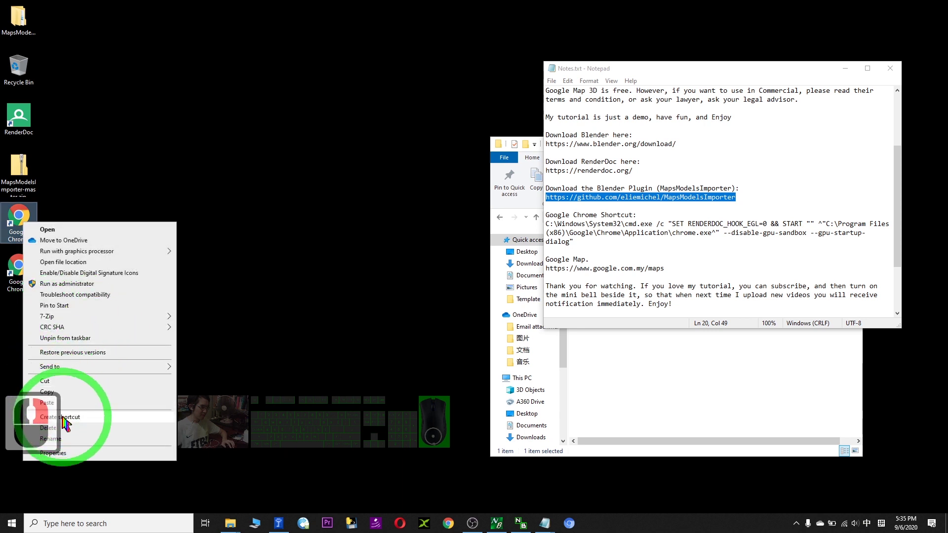
left_click(70, 438)
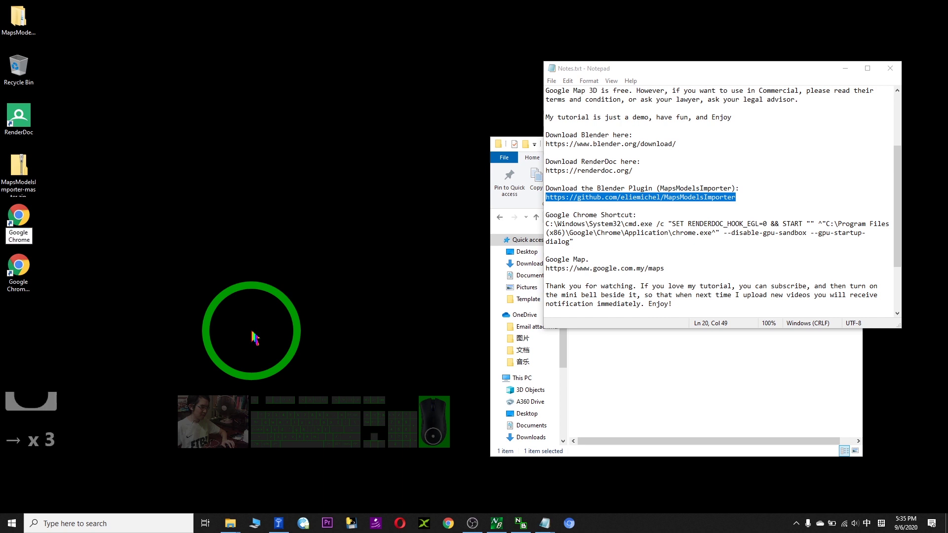
key("BackSpace")
key("BackSpace")
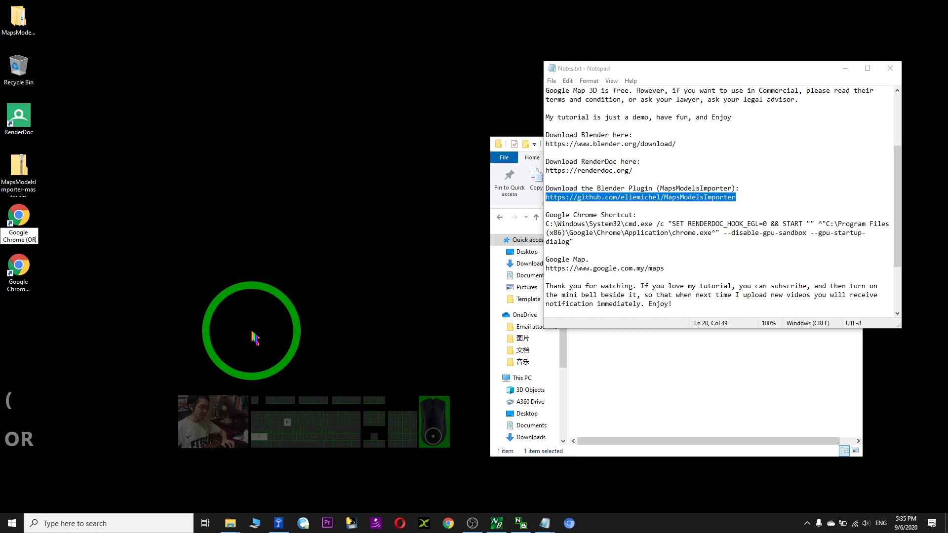
left_click(148, 291)
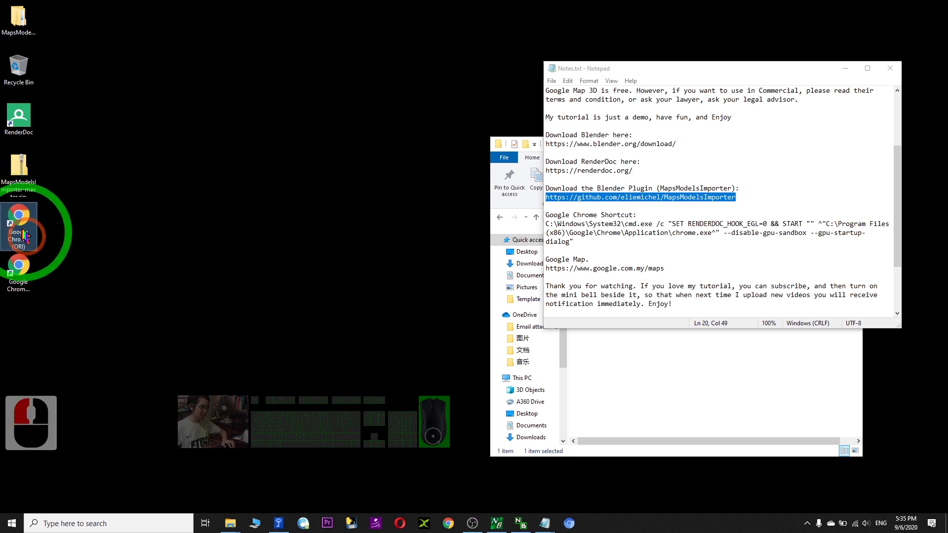
Rename the copied Google Chrome desktop shortcut as Google Chrome (RenderDoc).
left_click(6, 293)
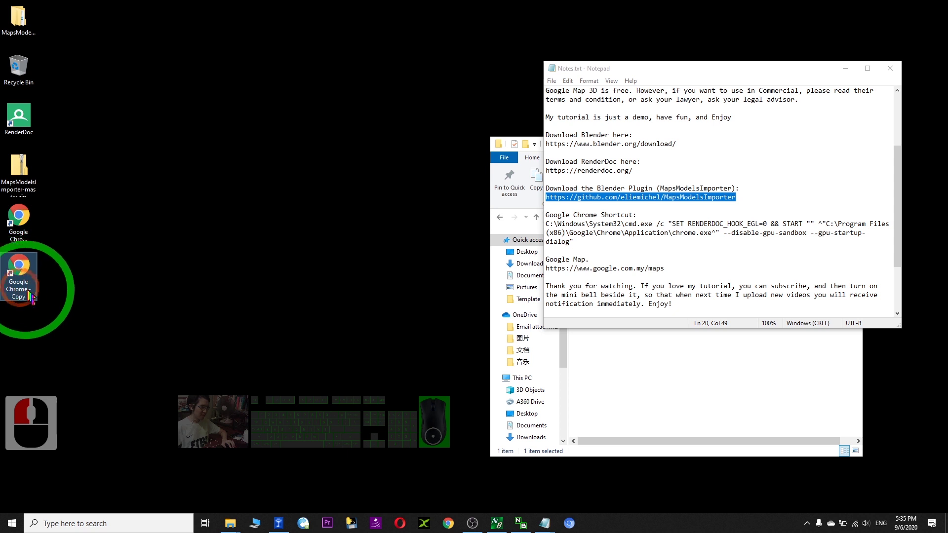
key("BackSpace")
key("BackSpace")
key("BackSpace")
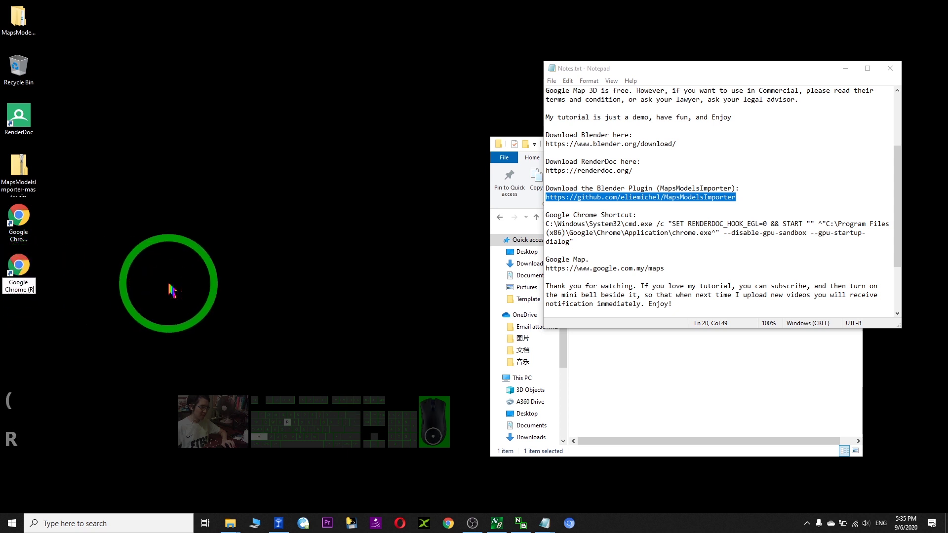
type("(RenderDoc")
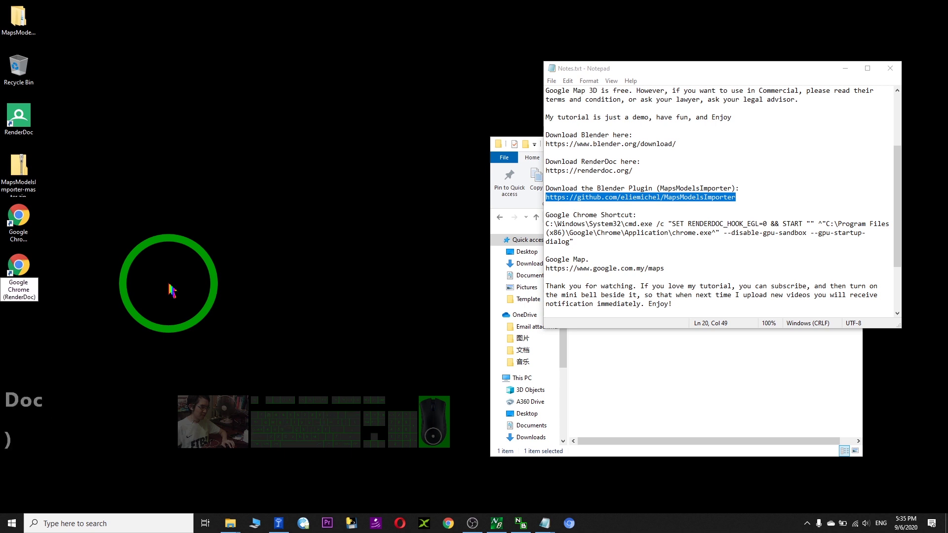
left_click(18, 264)
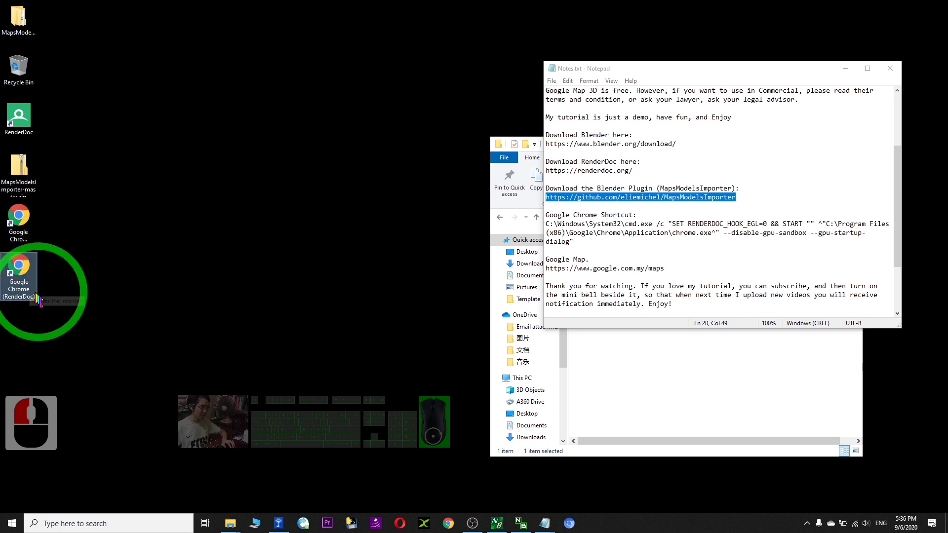
left_click_drag(46, 239, 43, 217)
double_click(18, 241)
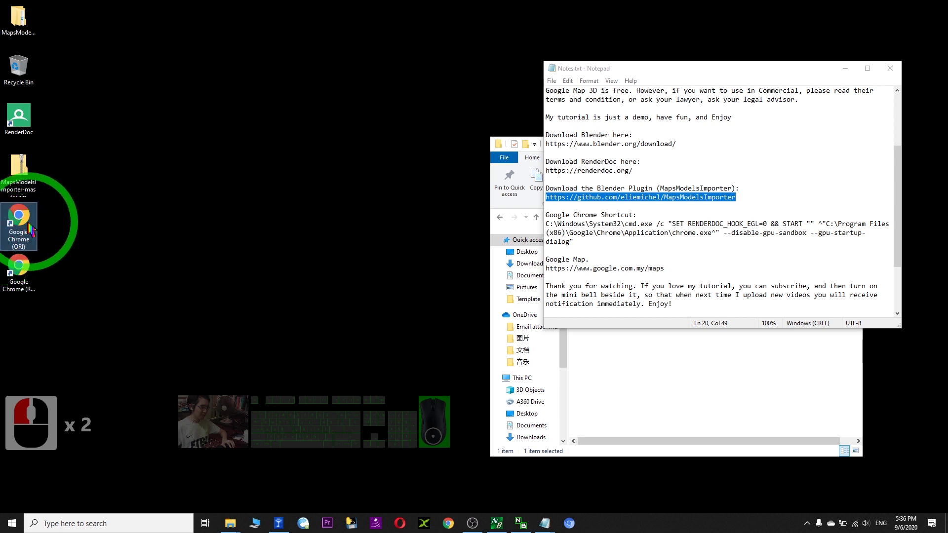
left_click(20, 267)
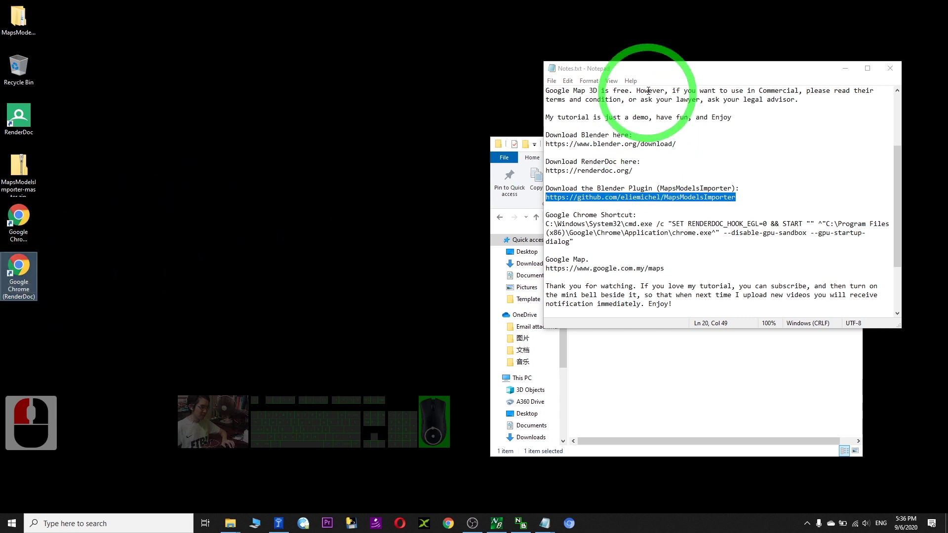
Move the Notes.txt window closer to the desktop icons and highlight the full command under Google Chrome Shortcut to examine it.
left_click_drag(658, 70, 562, 66)
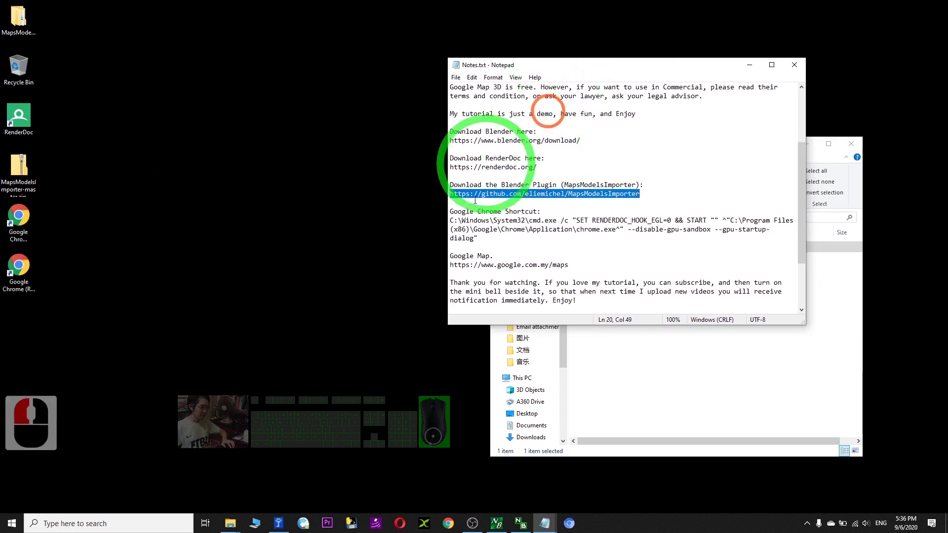
left_click(452, 223)
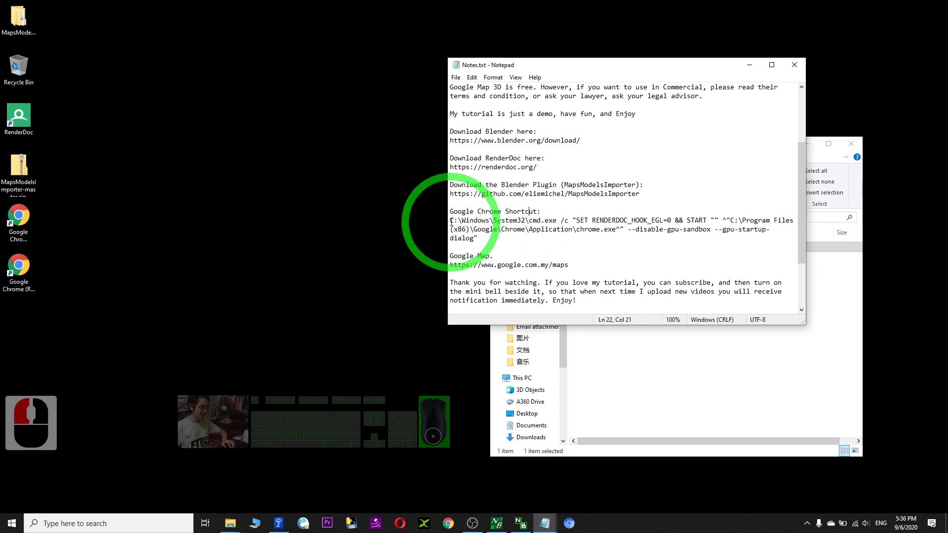
triple_click(452, 222)
left_click(490, 237)
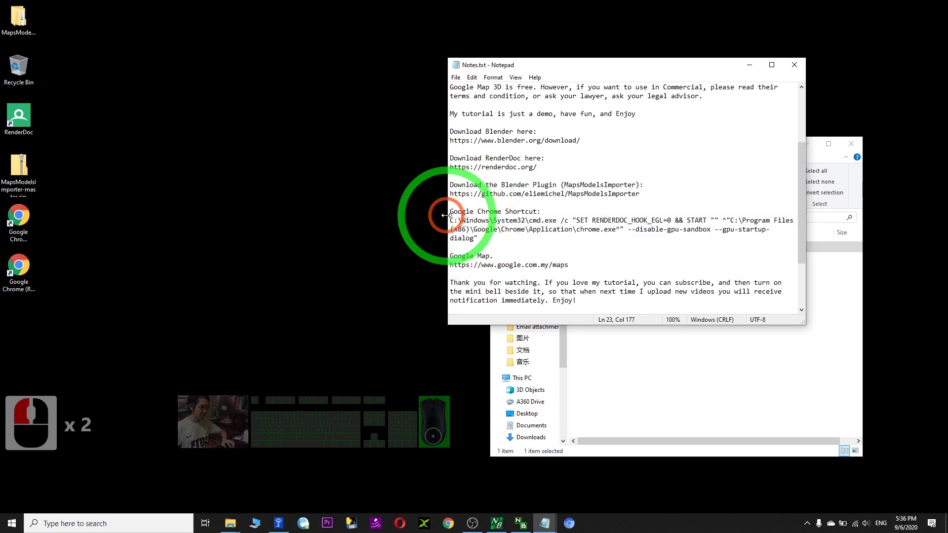
left_click_drag(452, 221, 483, 237)
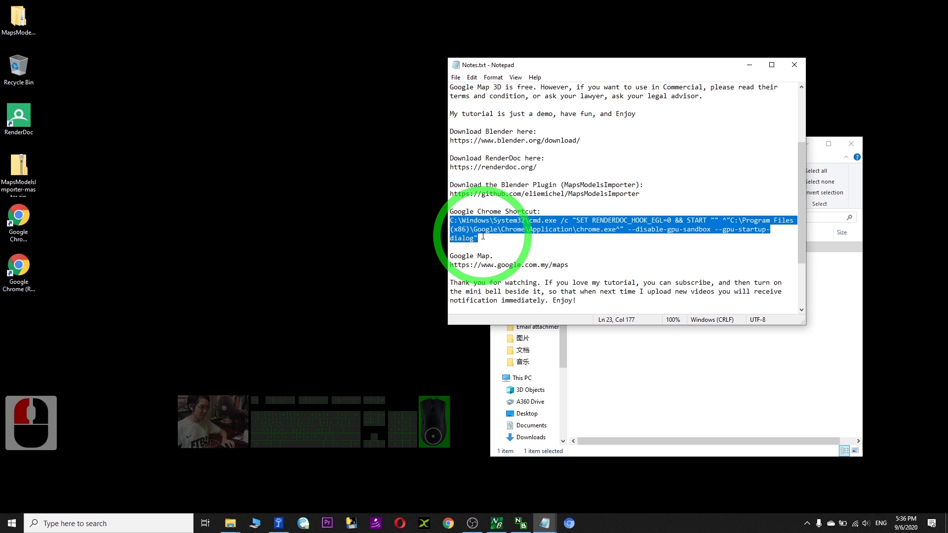
left_click(486, 237)
Open the properties of the Google Chrome (RenderDoc) shortcut and clear its Target.
left_click(30, 282)
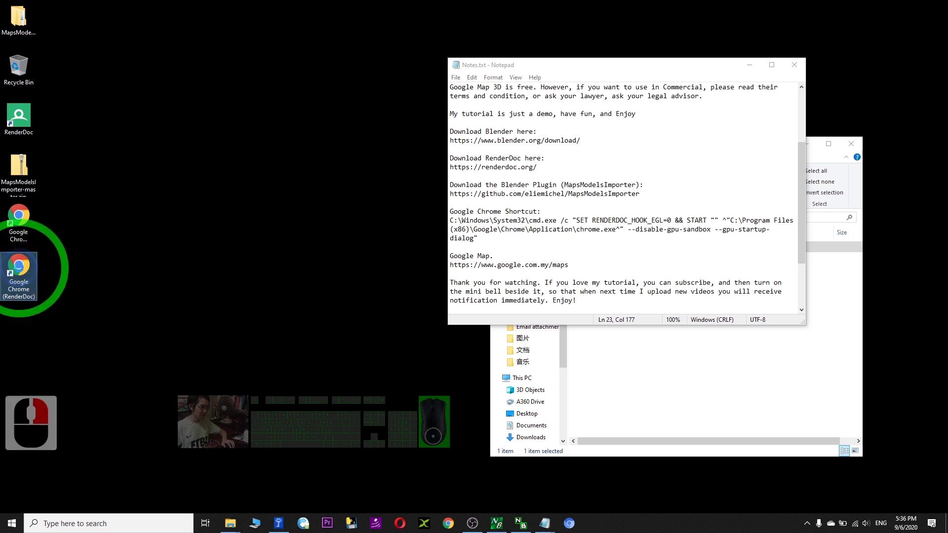
right_click(20, 269)
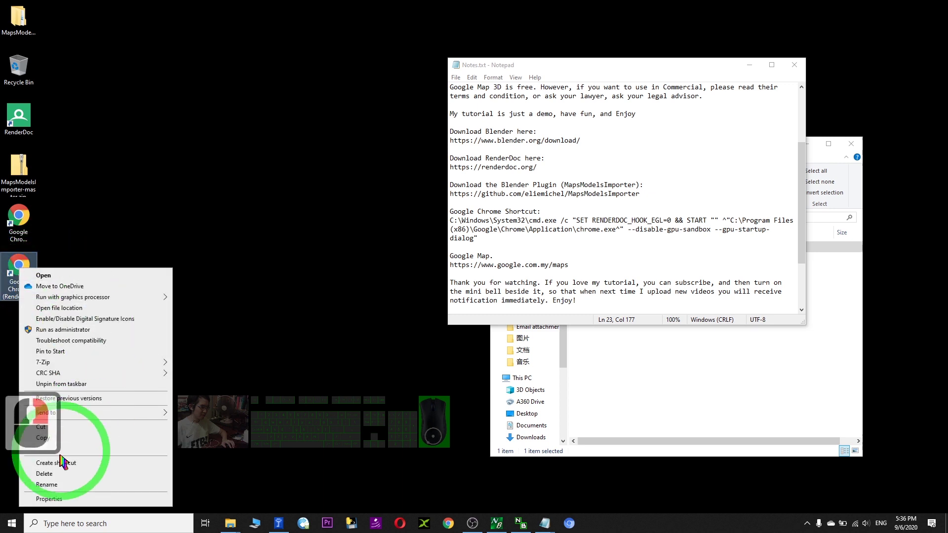
left_click(69, 496)
left_click_drag(99, 252, 214, 114)
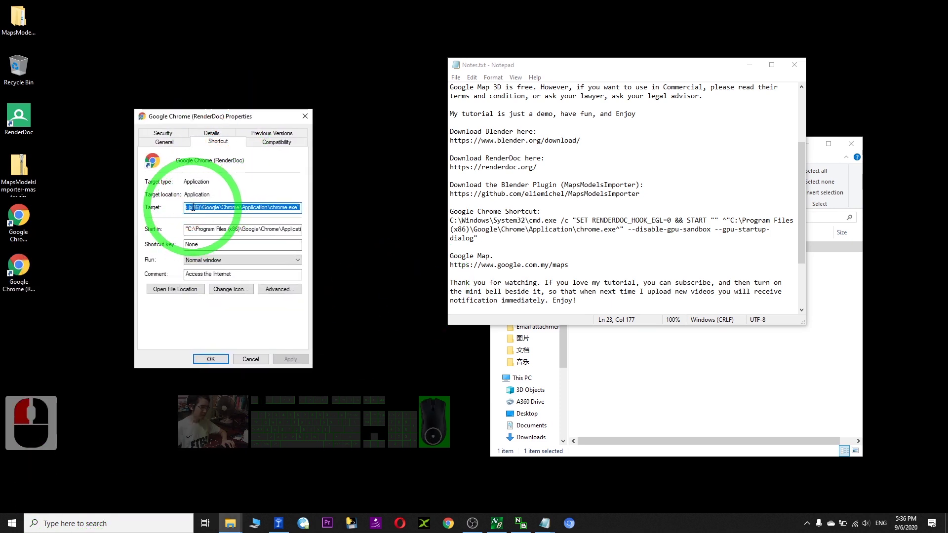
left_click(195, 208)
left_click(212, 208)
left_click(237, 208)
key("ctrl+a")
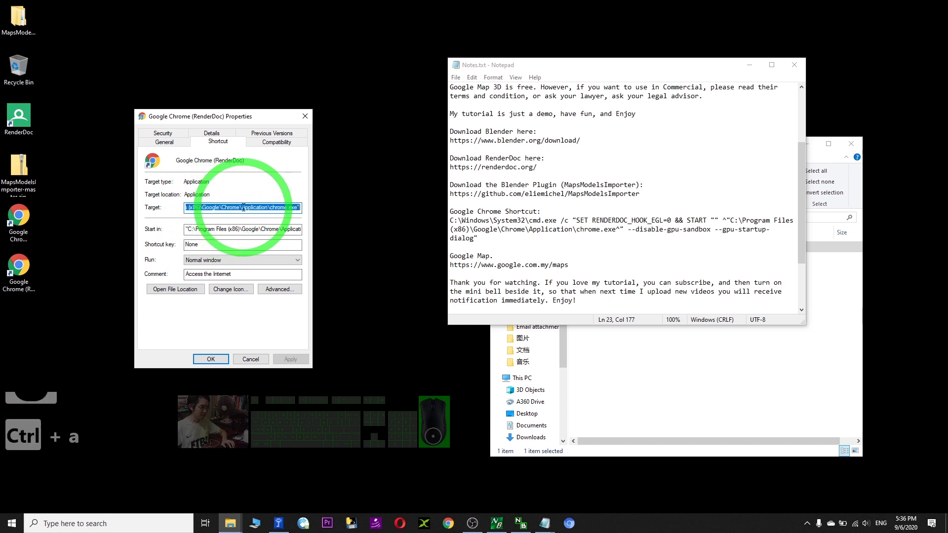
key("Delete")
left_click(209, 213)
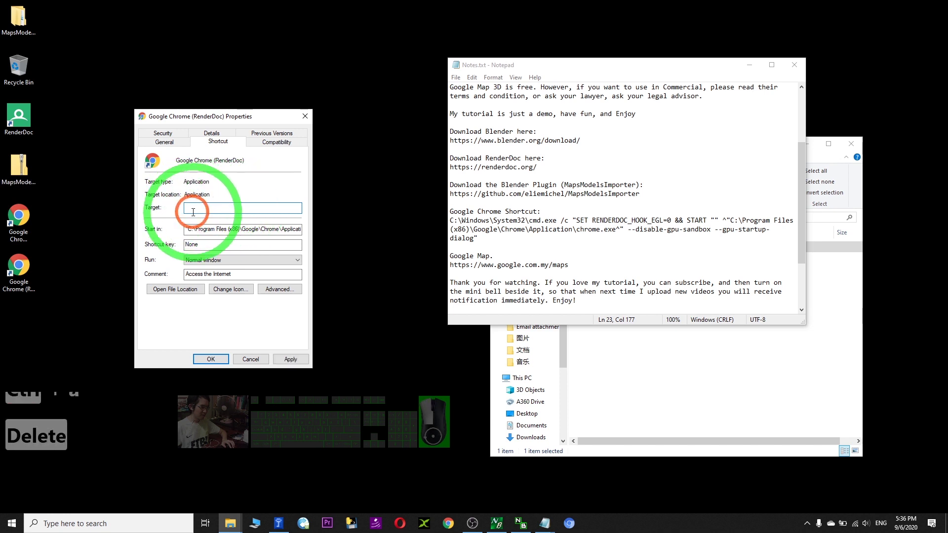
Copy the cmd.exe command under Google Chrome Shortcut in Notes.txt, paste it as the shortcut's Target, and save the properties.
left_click(453, 232)
left_click_drag(452, 221, 478, 240)
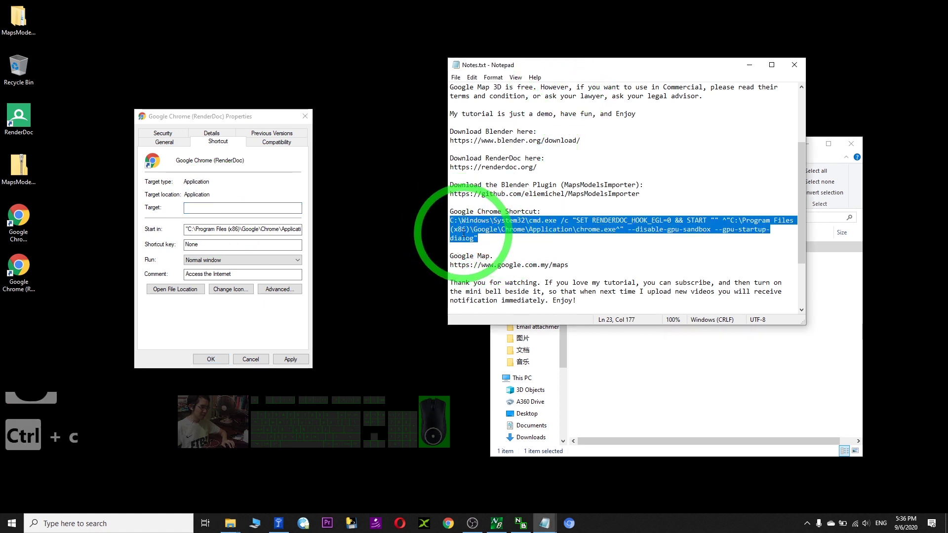
left_click(200, 208)
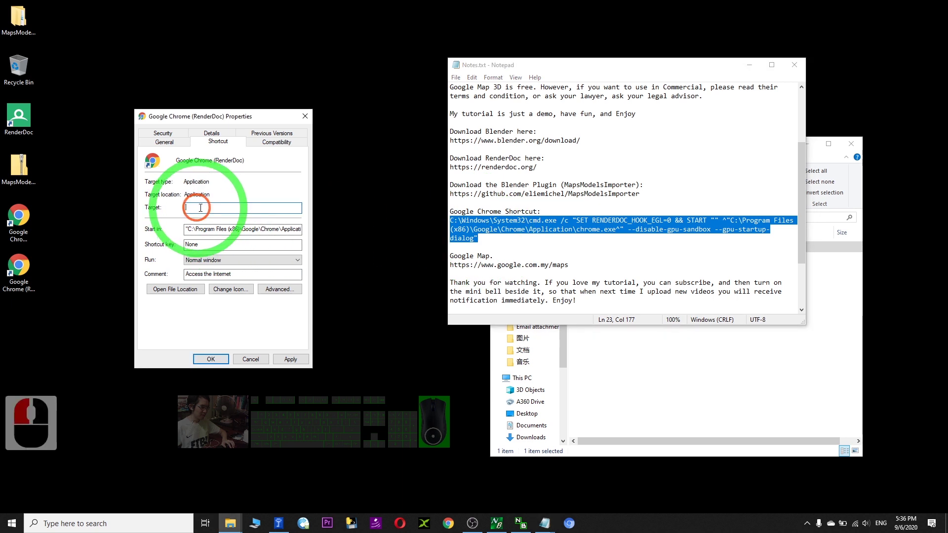
left_click(412, 216)
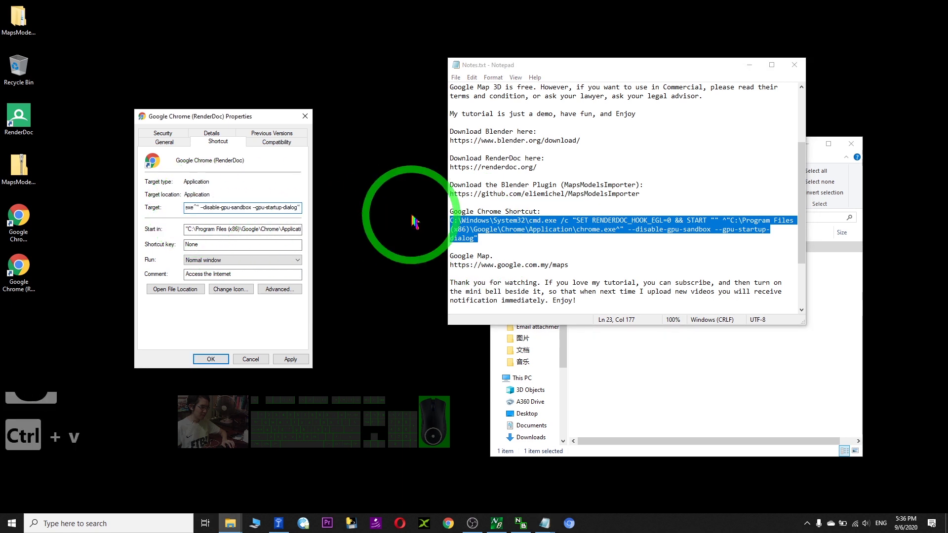
left_click(211, 359)
left_click(374, 279)
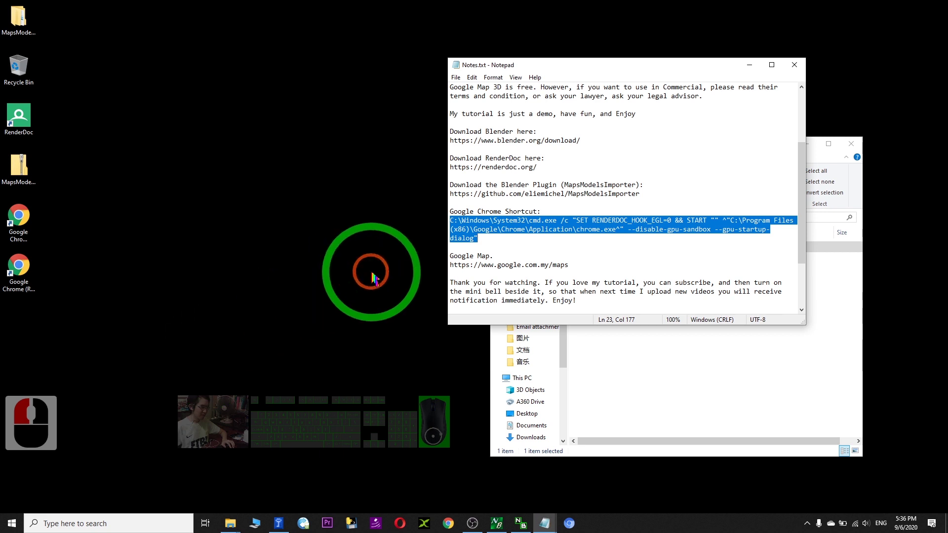
left_click_drag(18, 267, 448, 528)
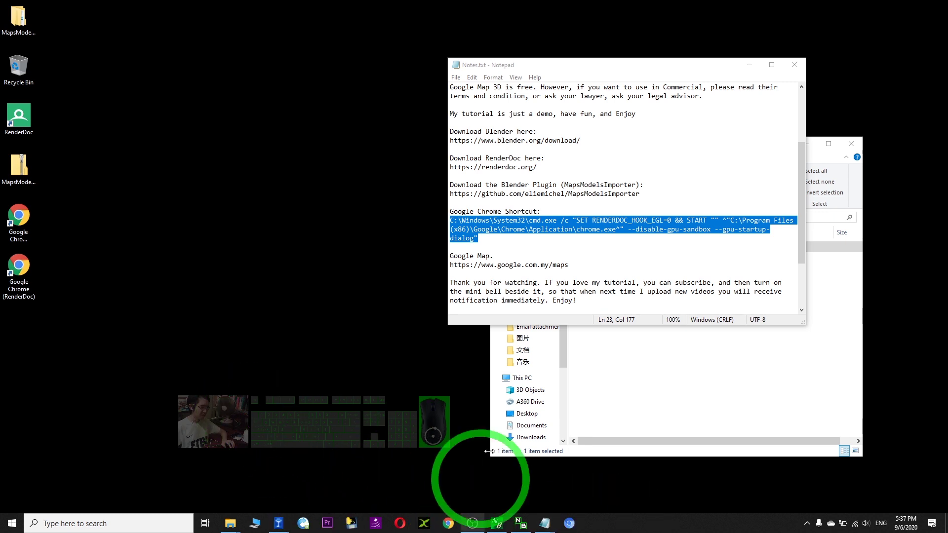
mouse_move(718, 72)
left_mouse_down()
mouse_move(691, 49)
mouse_move(731, 73)
left_mouse_up()
left_click(19, 276)
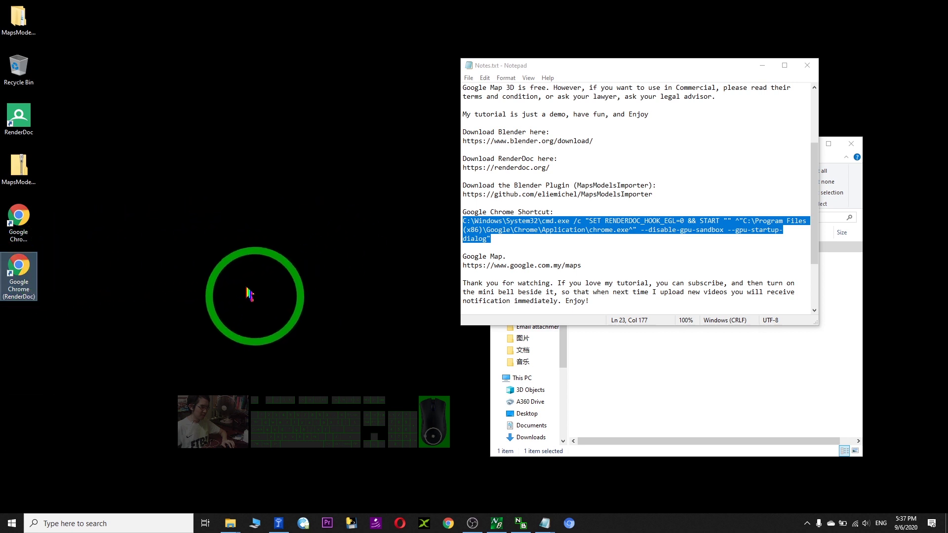
left_click(941, 245)
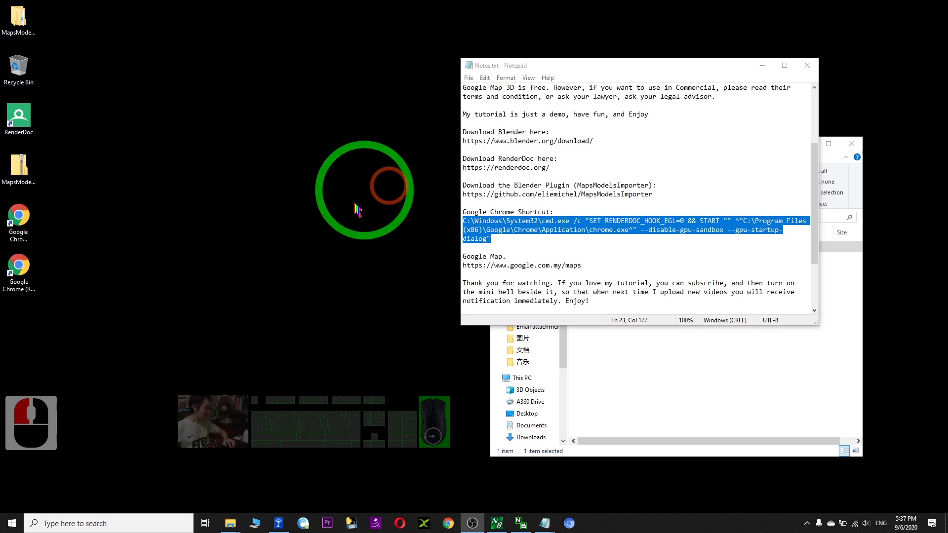
left_click(124, 255)
Test the Google Chrome (RenderDoc) shortcut by launching it, accepting the Google Chrome Gpu dialog, and closing the browser window.
double_click(19, 266)
double_click(19, 266)
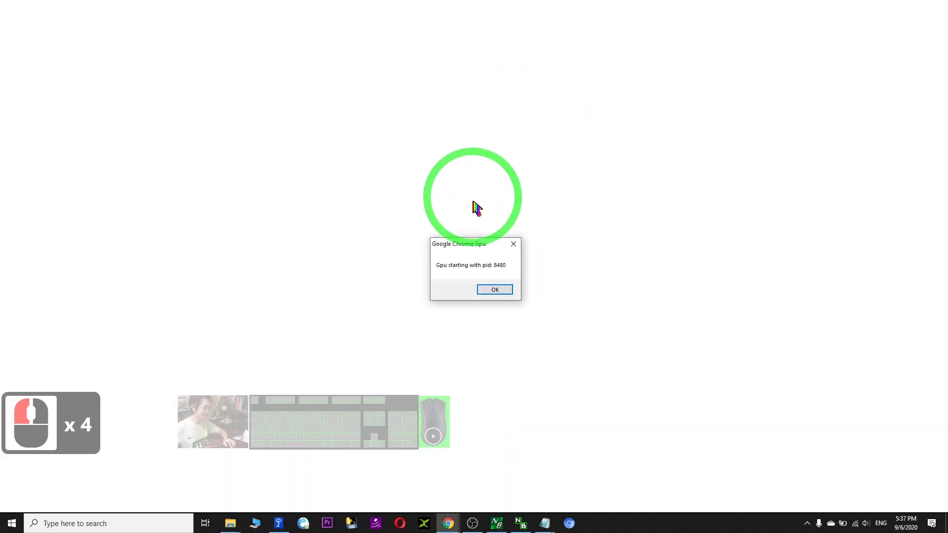
left_click(494, 290)
left_click_drag(379, 25, 329, 60)
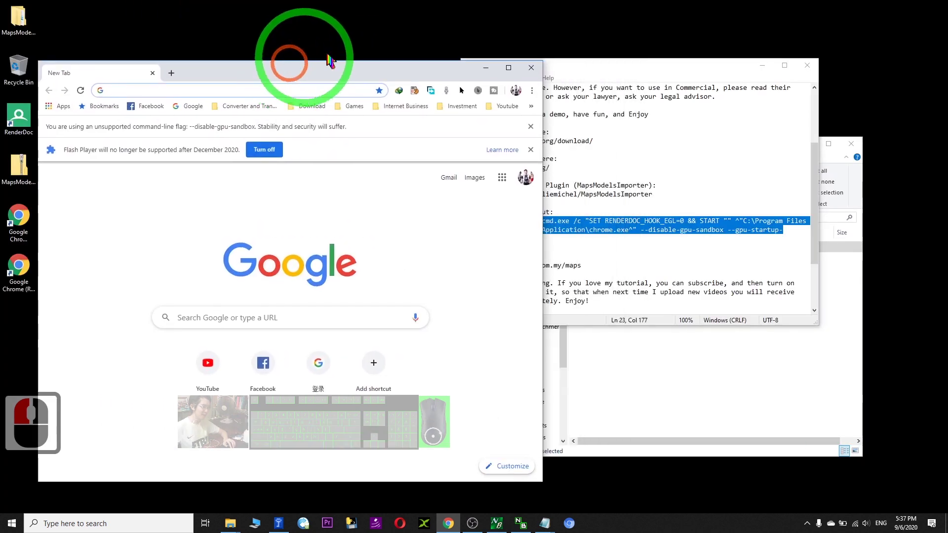
left_click(531, 69)
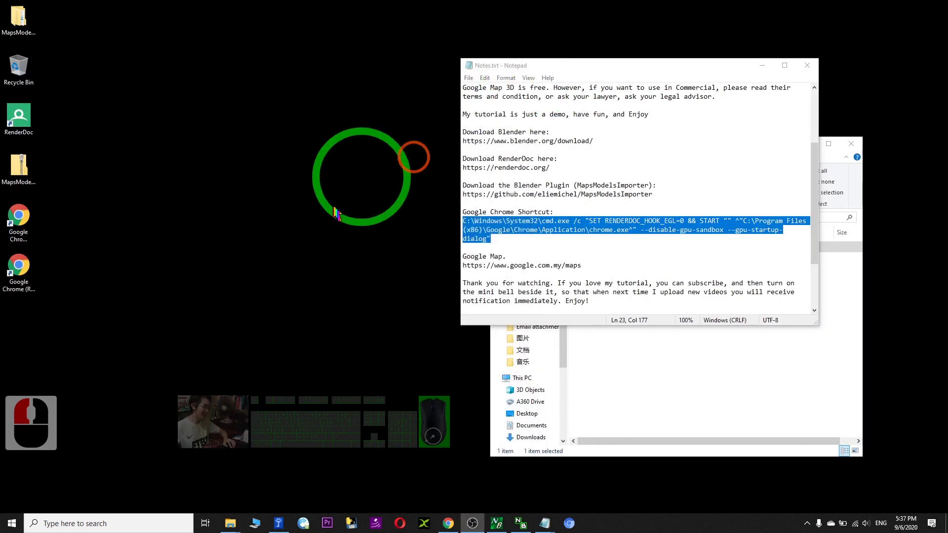
Launch Google Chrome (RenderDoc) again and move the Google Chrome Gpu dialog aside, leaving it open.
left_click(30, 267)
double_click(31, 267)
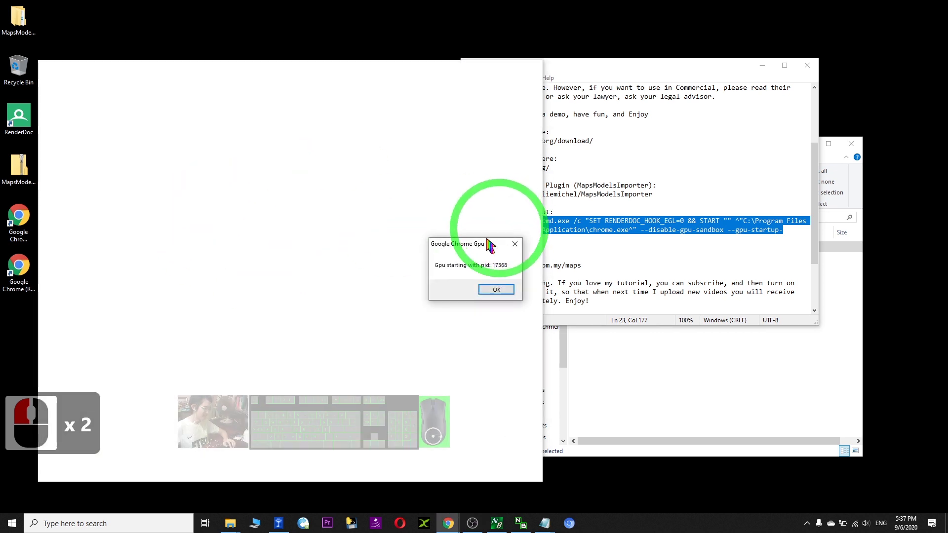
left_click_drag(473, 246, 430, 272)
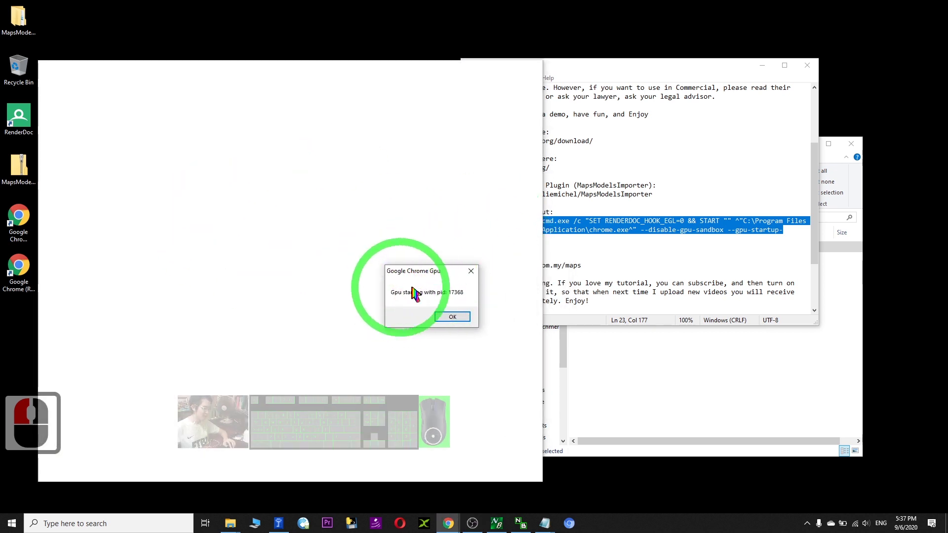
Move the Google Chrome Gpu dialog and blank browser window apart, accept the dialog, and close the browser.
left_click_drag(444, 274, 659, 281)
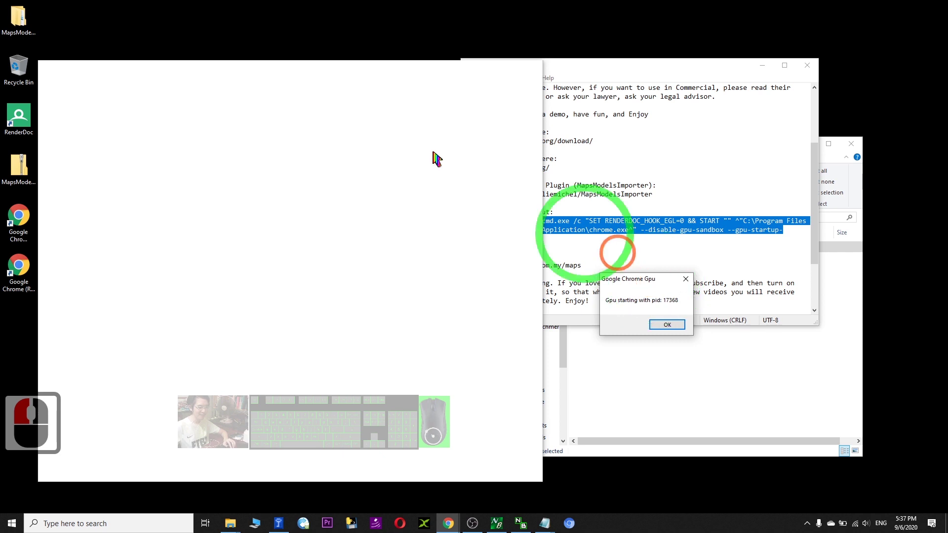
left_click_drag(194, 84, 202, 50)
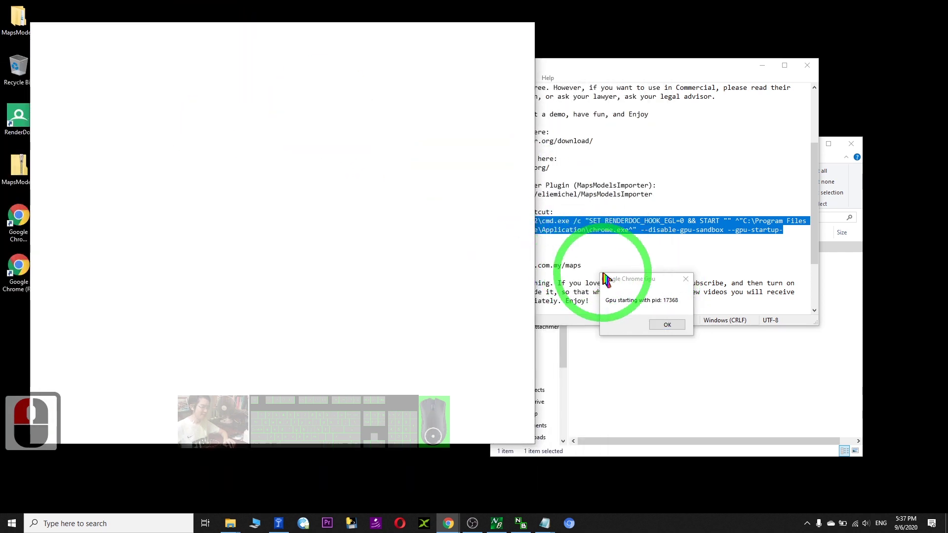
left_click_drag(623, 279, 340, 223)
left_click(380, 269)
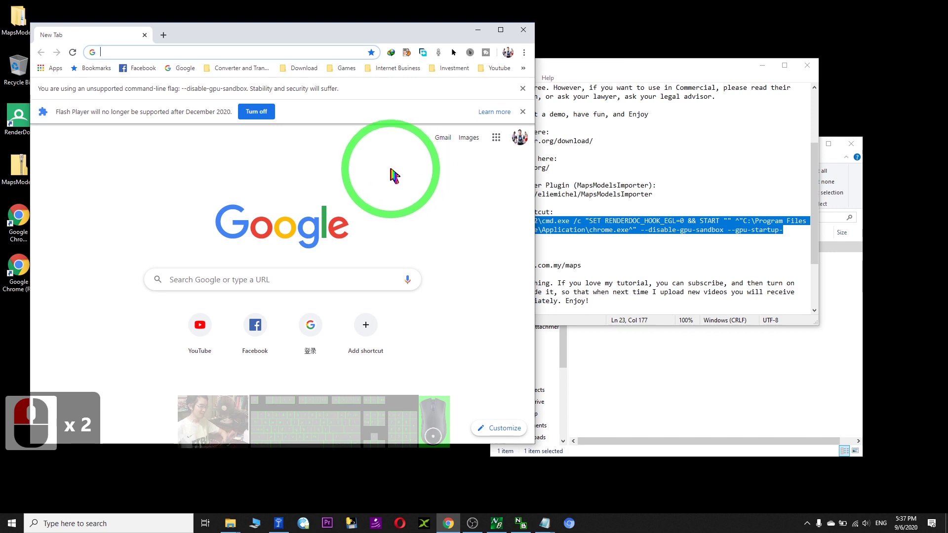
left_click(524, 30)
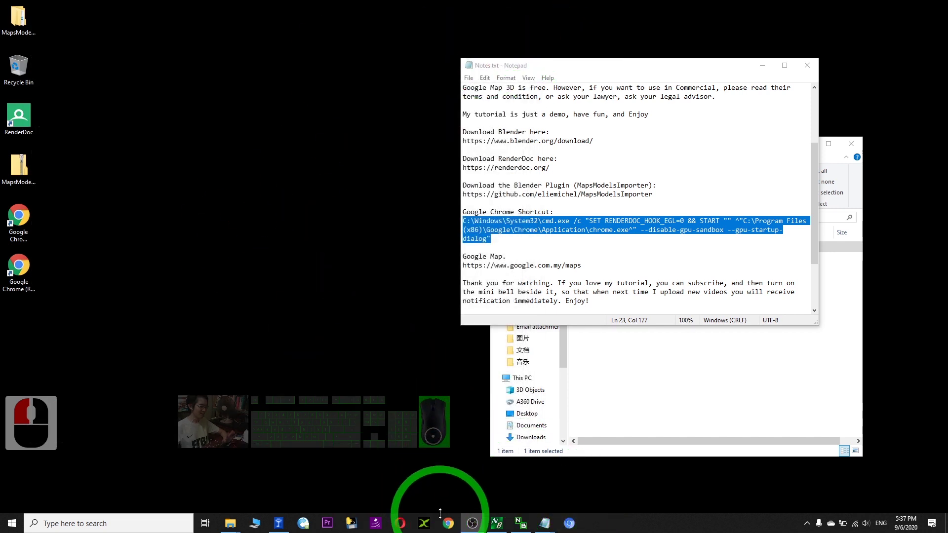
left_click(597, 256)
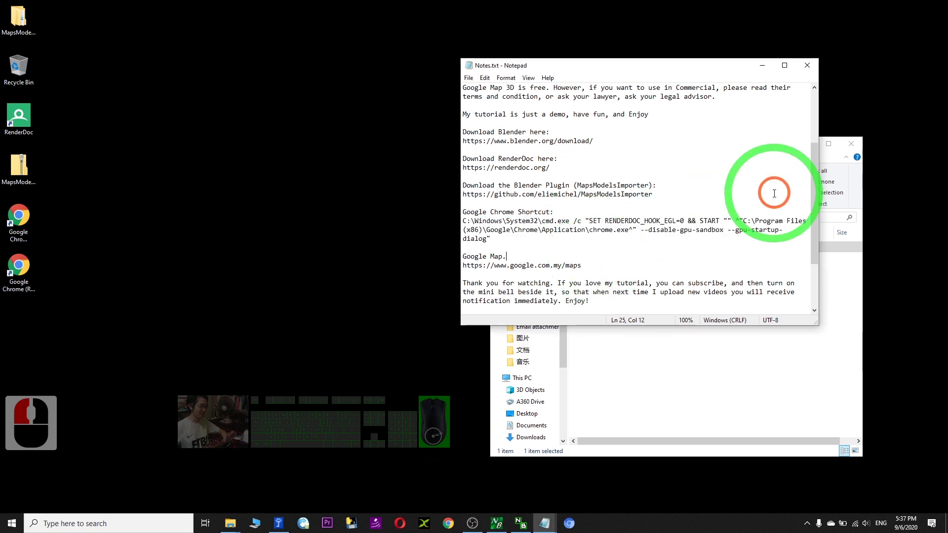
scroll(682, 223, "down", 2)
scroll(682, 223, "up", 4)
left_click_drag(89, 93, 54, 239)
double_click(252, 167)
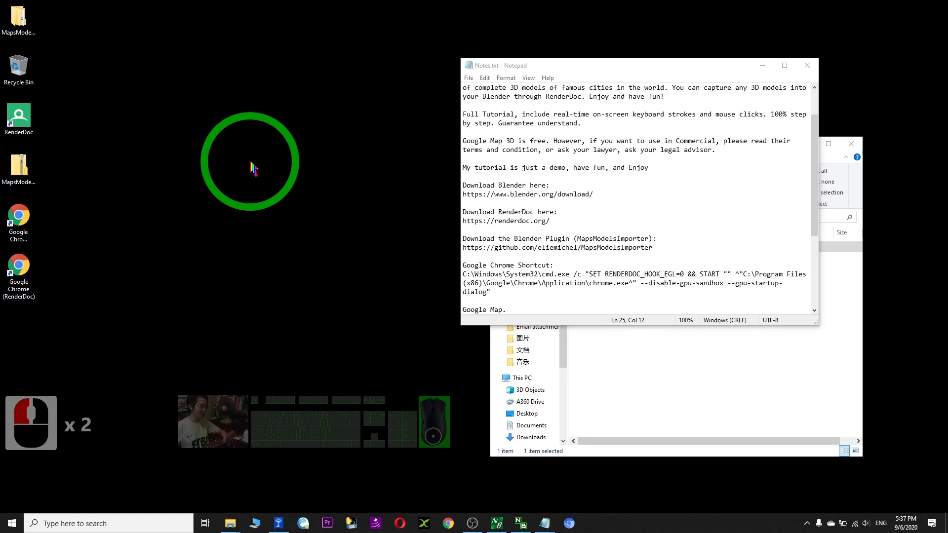
Launch RenderDoc from the desktop and move its window clear of the desktop shortcuts.
left_click_drag(624, 68, 674, 69)
left_click(19, 121)
double_click(19, 121)
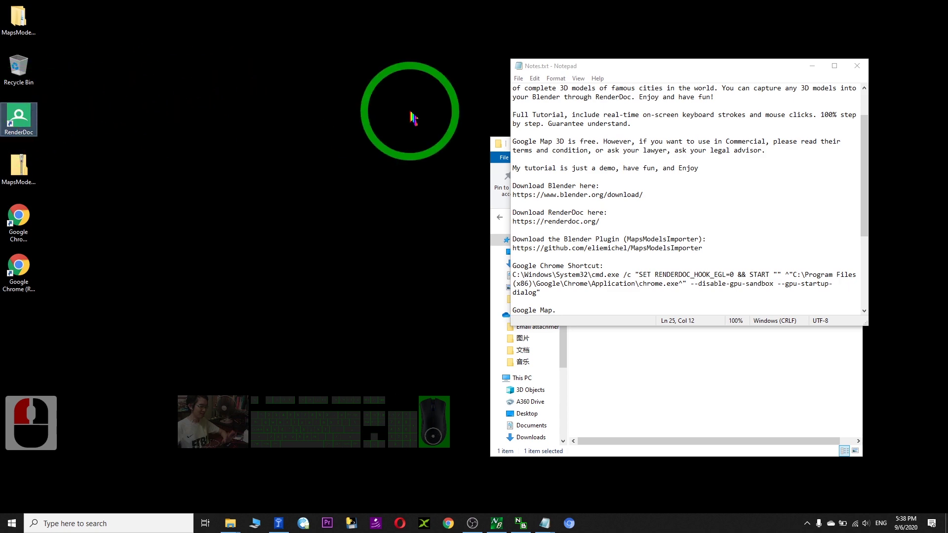
left_click_drag(683, 66, 631, 58)
left_click(368, 66)
left_click_drag(537, 65, 680, 77)
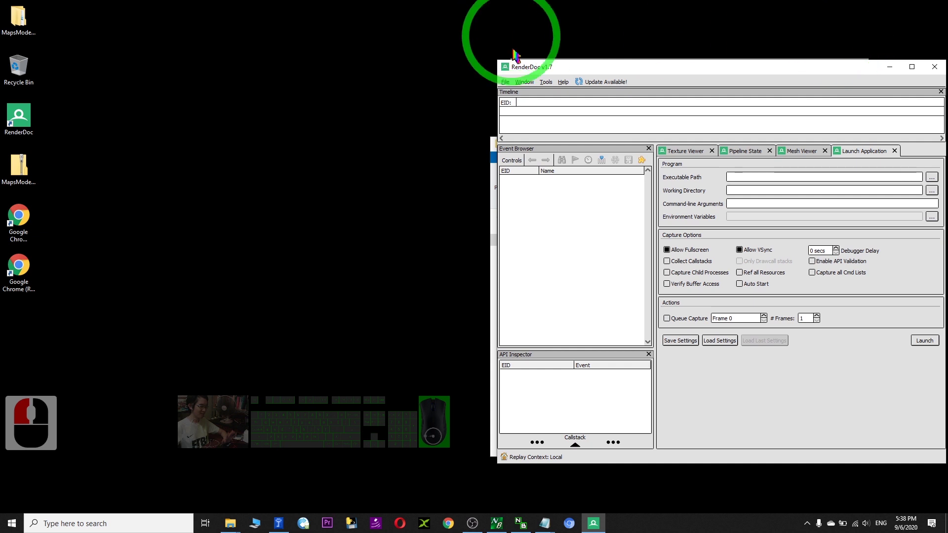
left_click_drag(788, 79, 477, 42)
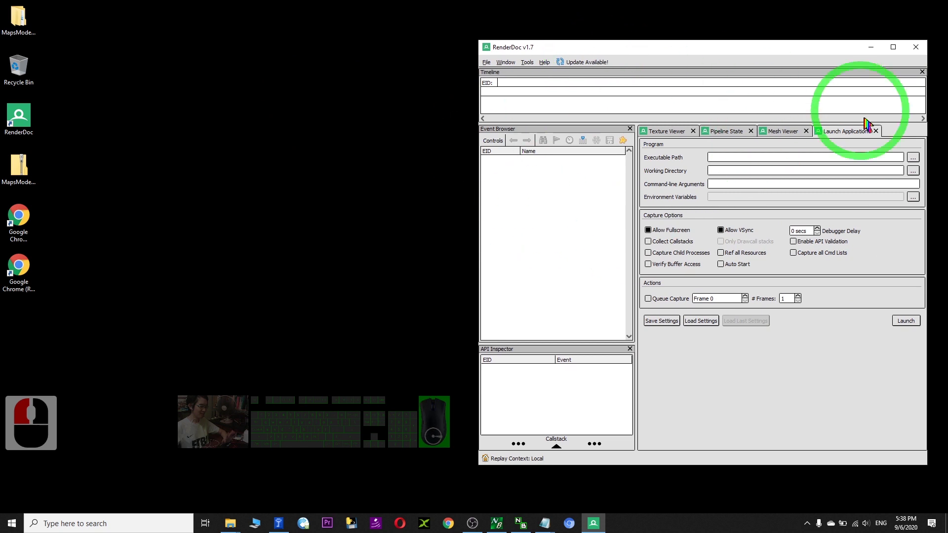
left_click_drag(714, 50, 730, 58)
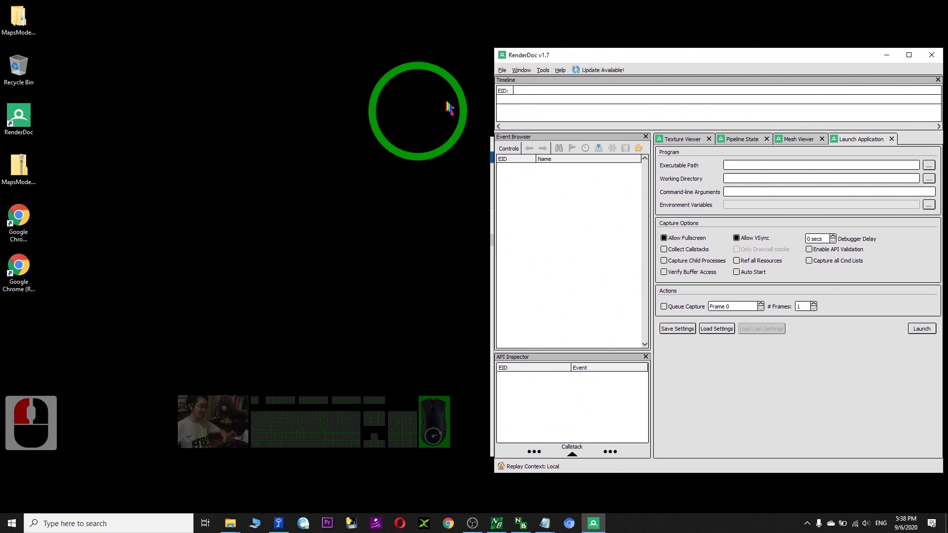
Open RenderDoc's Inject into Process page, filter the process list by chrome, and refresh it.
left_click(503, 70)
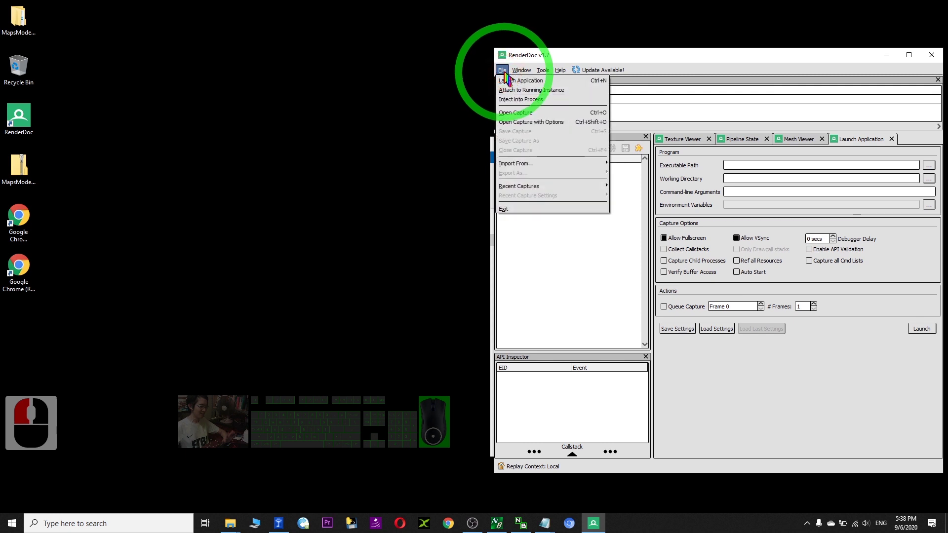
left_click(510, 71)
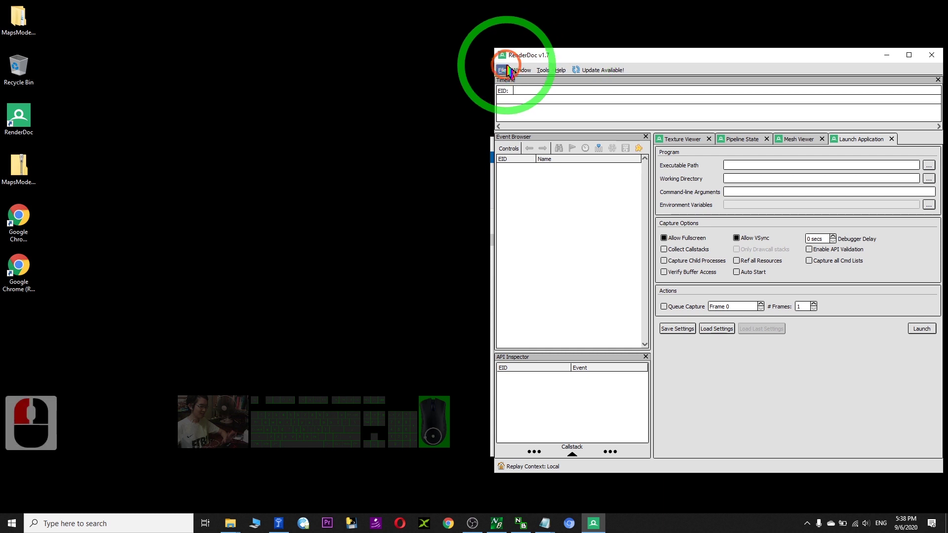
left_click(510, 72)
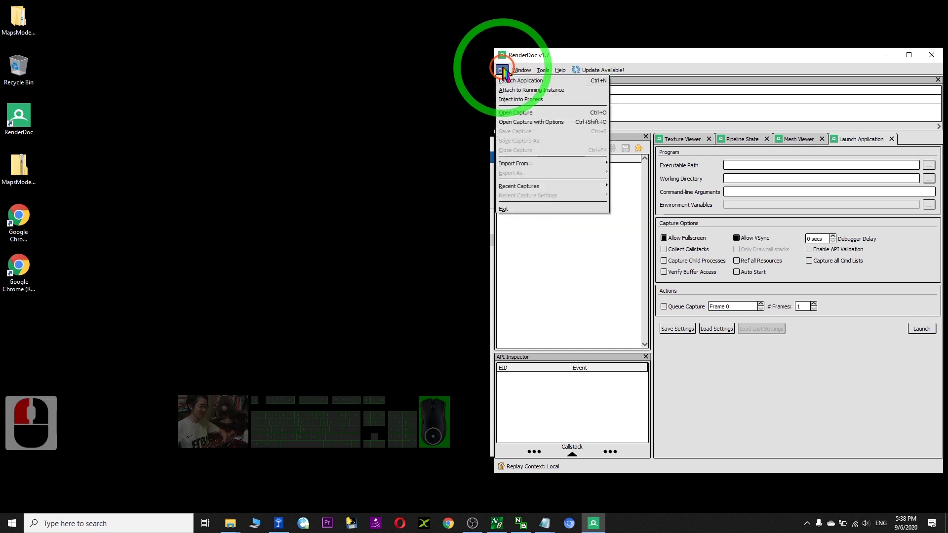
left_click(523, 100)
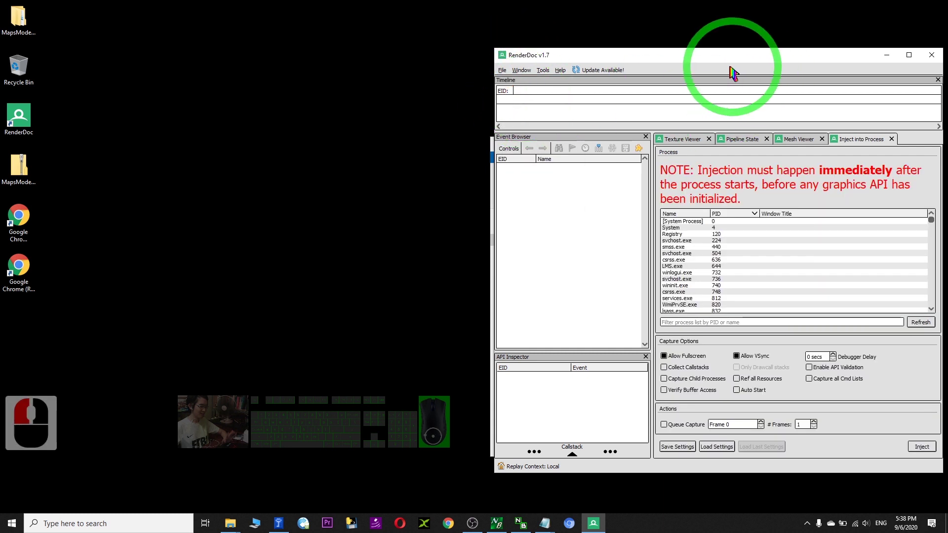
left_click_drag(658, 57, 616, 47)
left_click(683, 313)
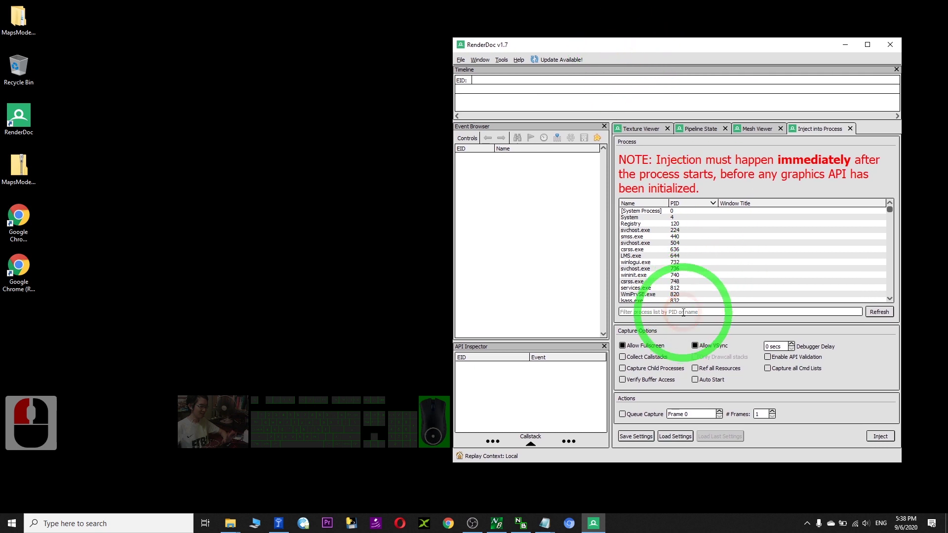
type("chrom")
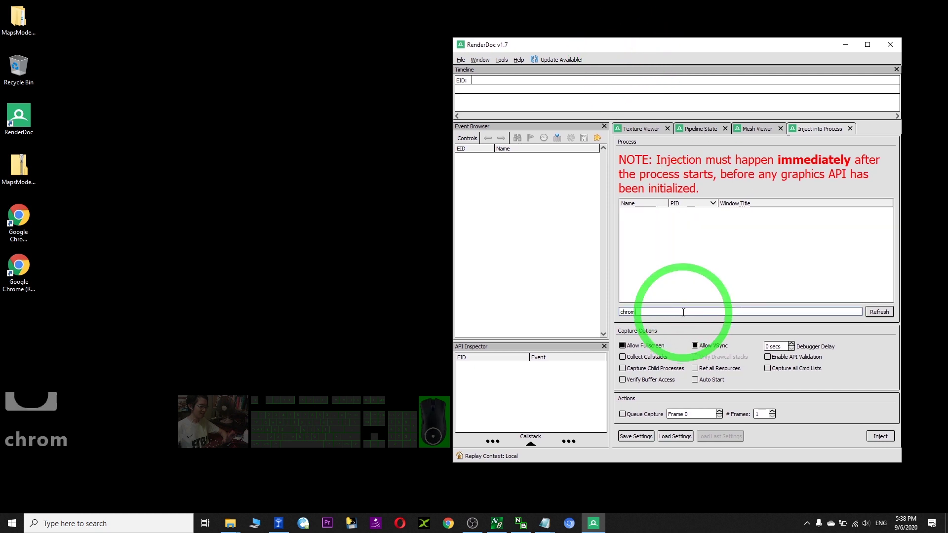
left_click(876, 313)
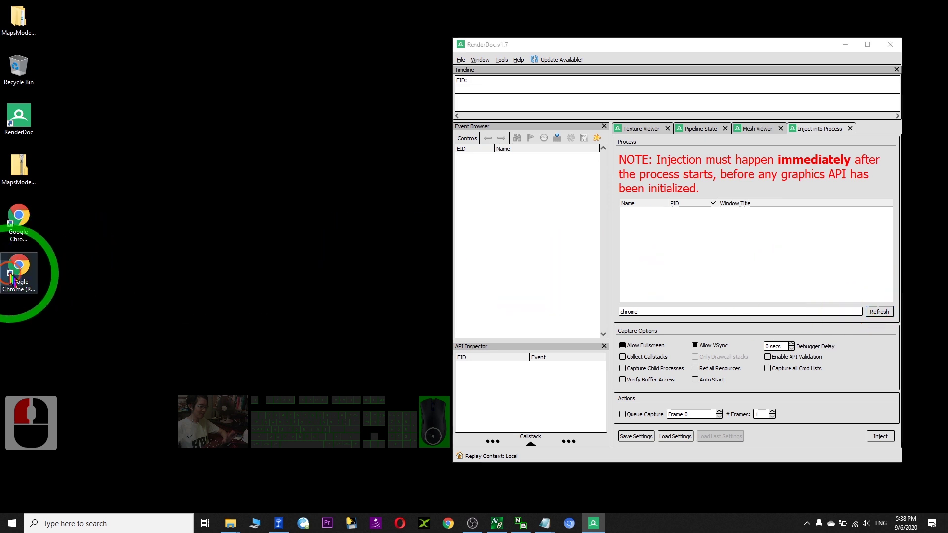
Launch the Google Chrome (RenderDoc) shortcut, leaving its Google Chrome Gpu dialog open.
left_click(35, 298)
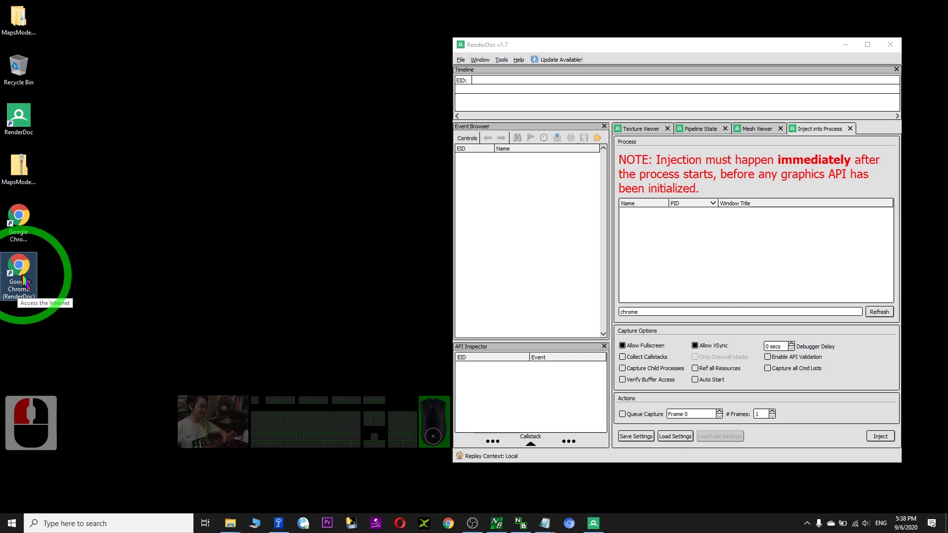
left_click(29, 283)
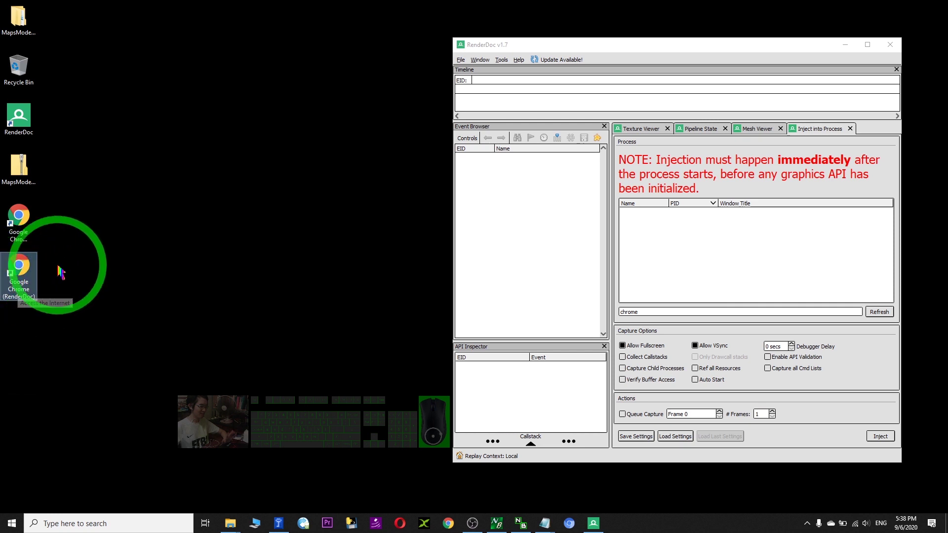
double_click(20, 268)
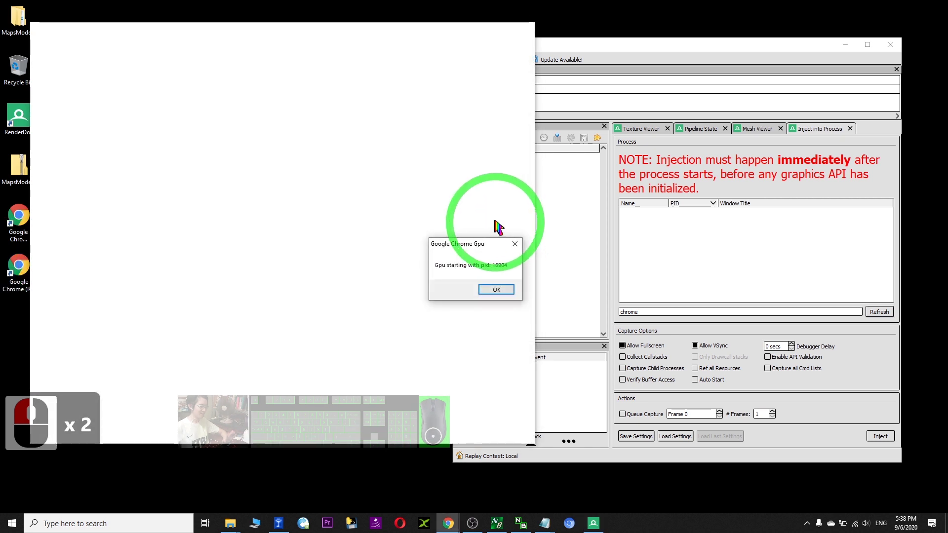
Refresh RenderDoc's process list and inject into the chrome.exe process with the window title Google Chrome Gpu.
left_click(687, 53)
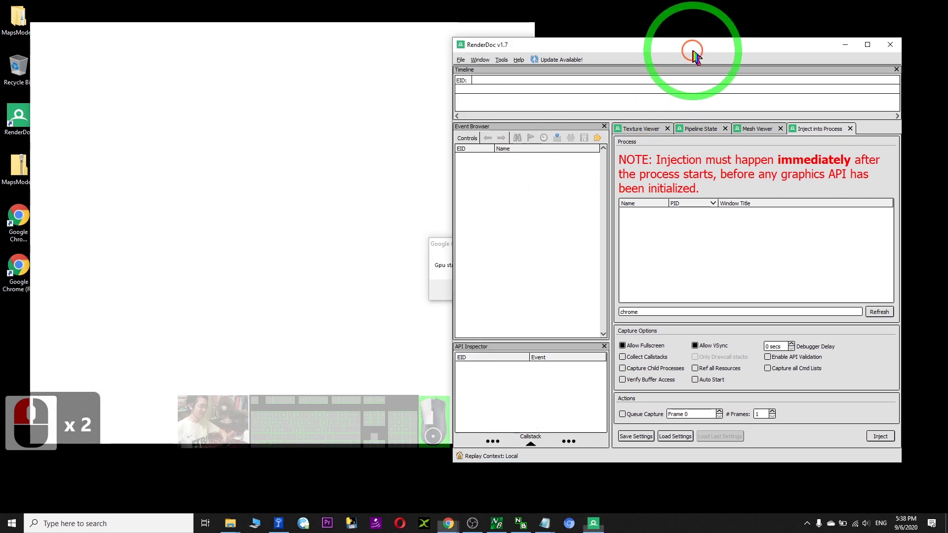
left_click(880, 313)
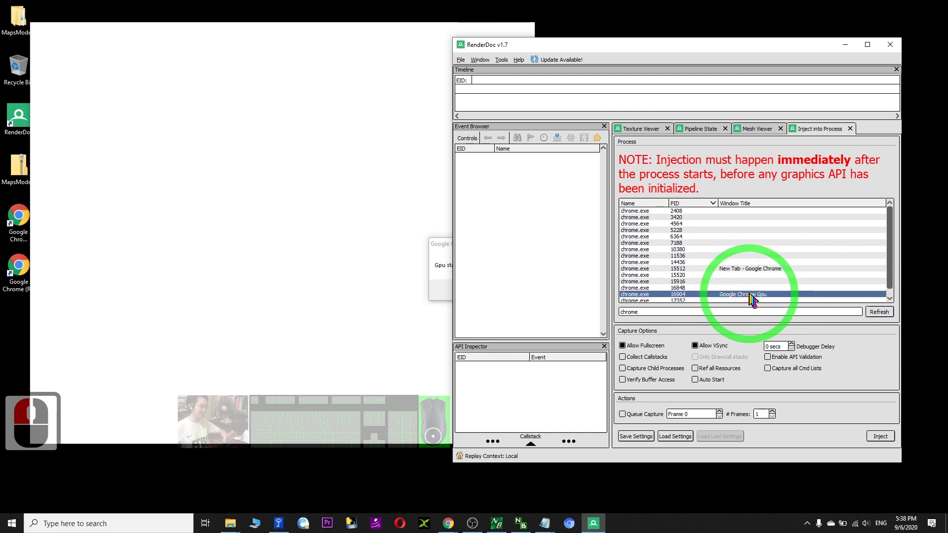
left_click(879, 436)
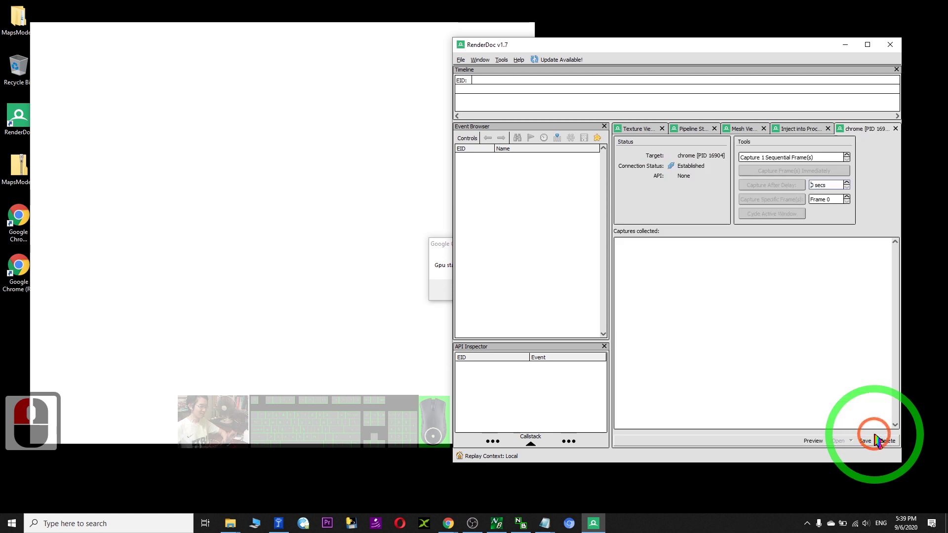
Move the RenderDoc window aside, accept the Google Chrome Gpu dialog, and place the browser window beside RenderDoc.
left_click(441, 246)
left_click_drag(613, 45, 701, 51)
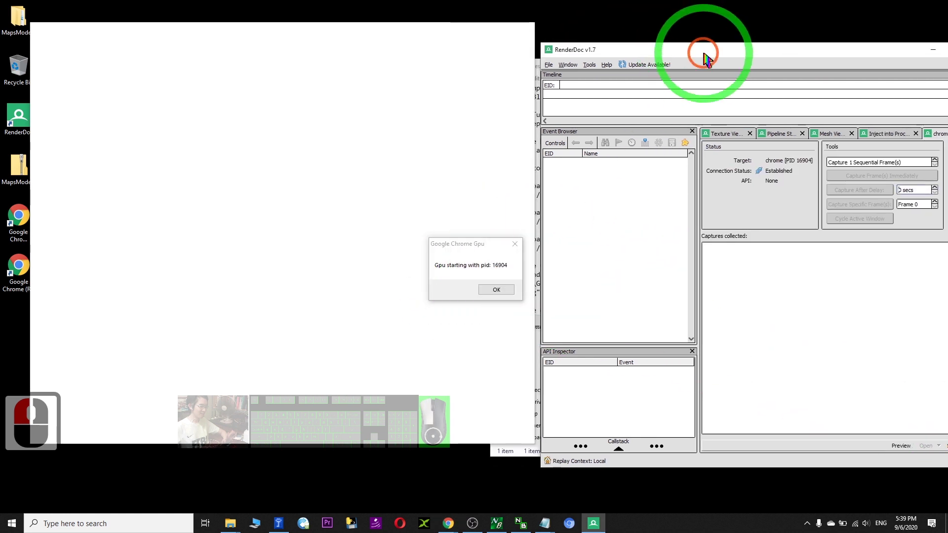
left_click(499, 290)
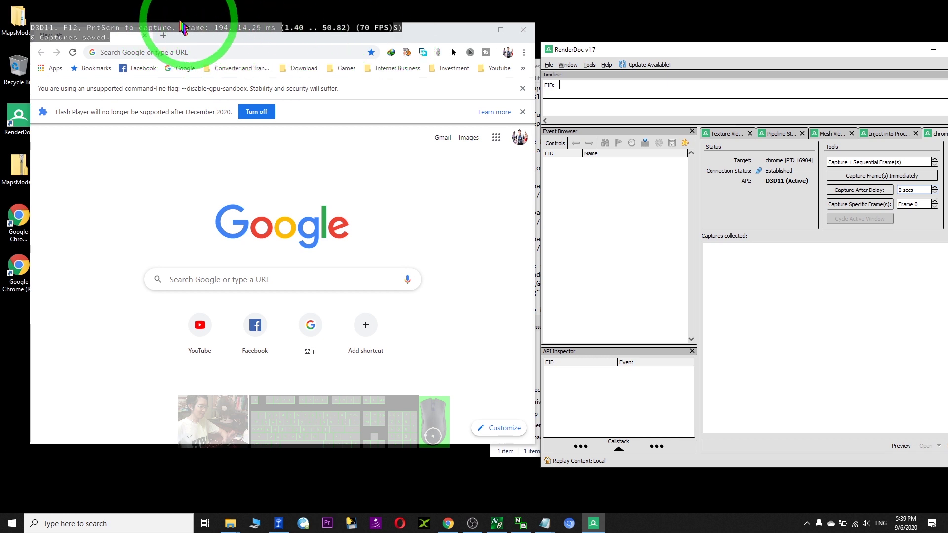
left_click_drag(418, 34, 390, 53)
left_click(138, 68)
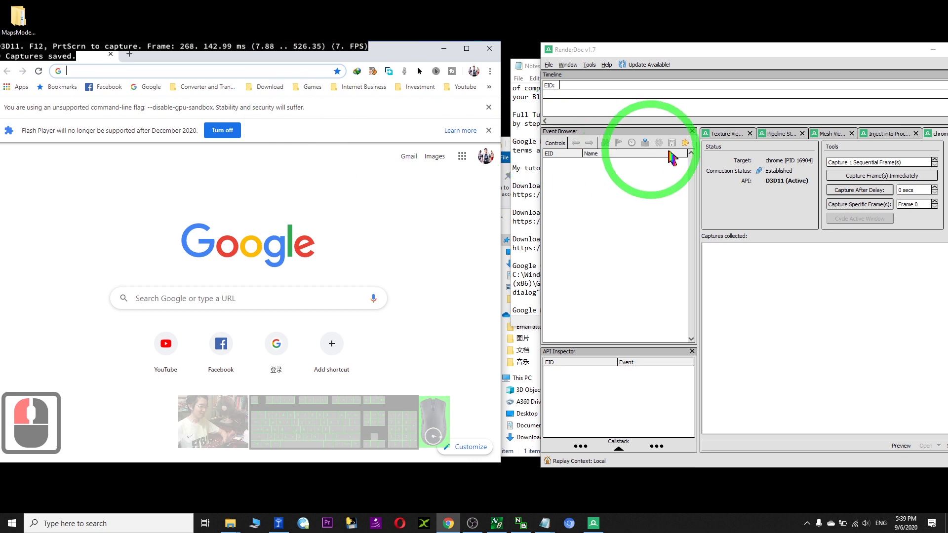
left_click(523, 141)
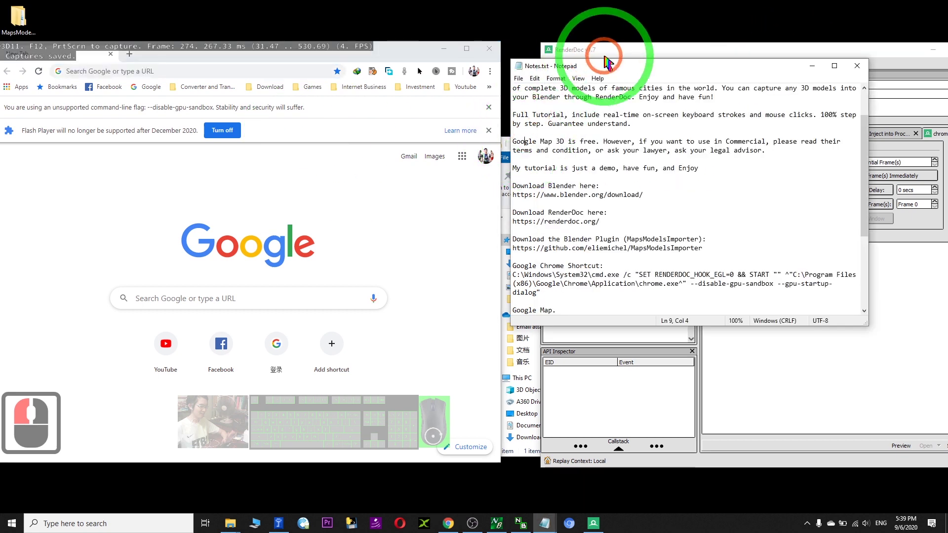
left_click_drag(609, 64, 581, 65)
scroll(635, 180, "down", 4)
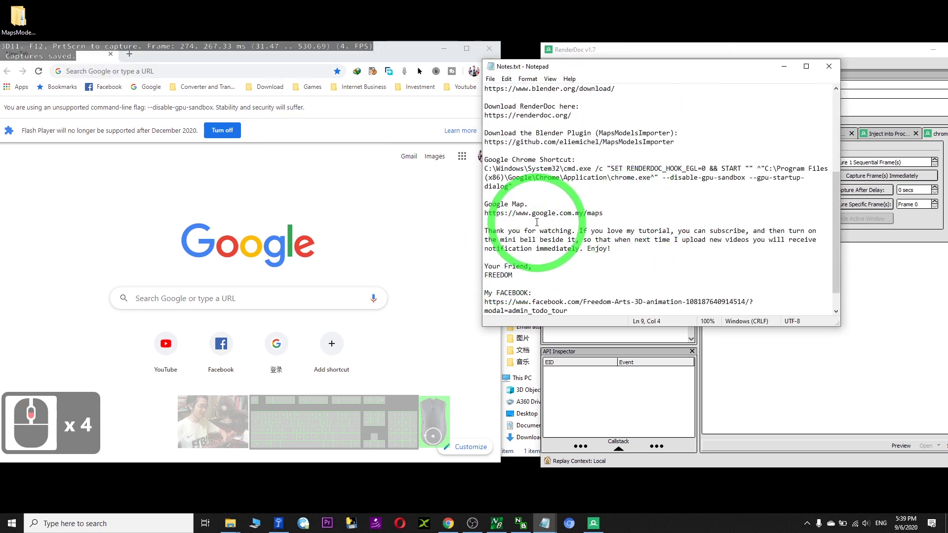
left_click(485, 214)
left_click_drag(485, 214, 602, 211)
key("ctrl+c")
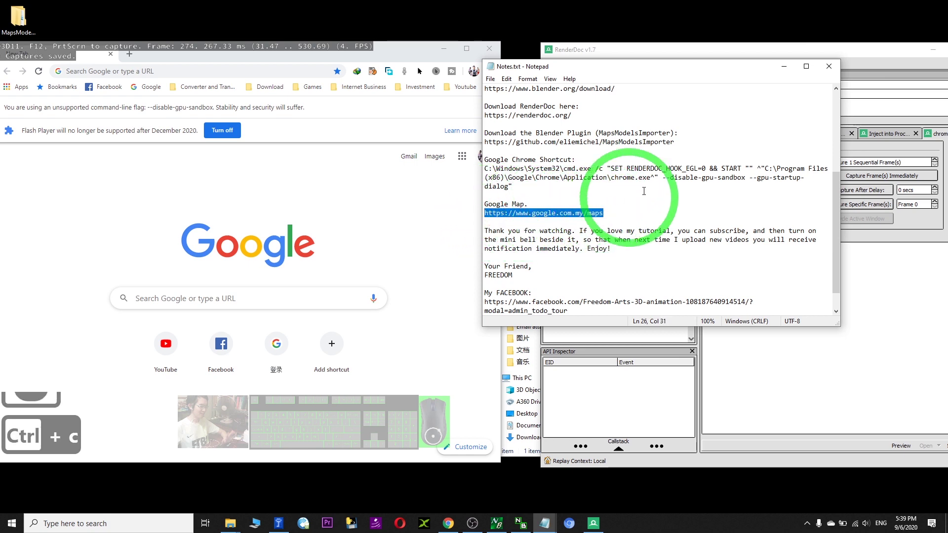
Minimize Notes.txt and open the copied Google Maps address in the RenderDoc-injected Chrome window.
left_click(784, 66)
left_click(127, 75)
key("ctrl+v")
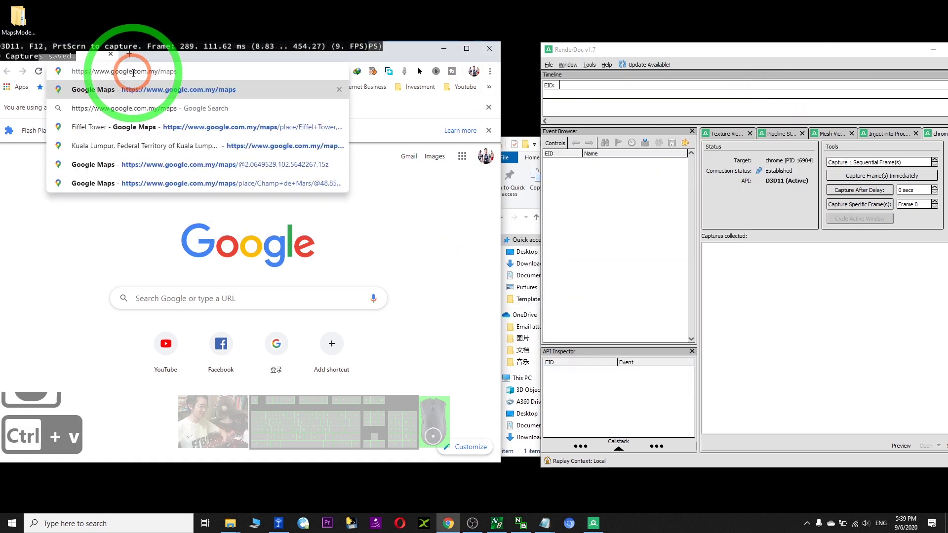
key("Return")
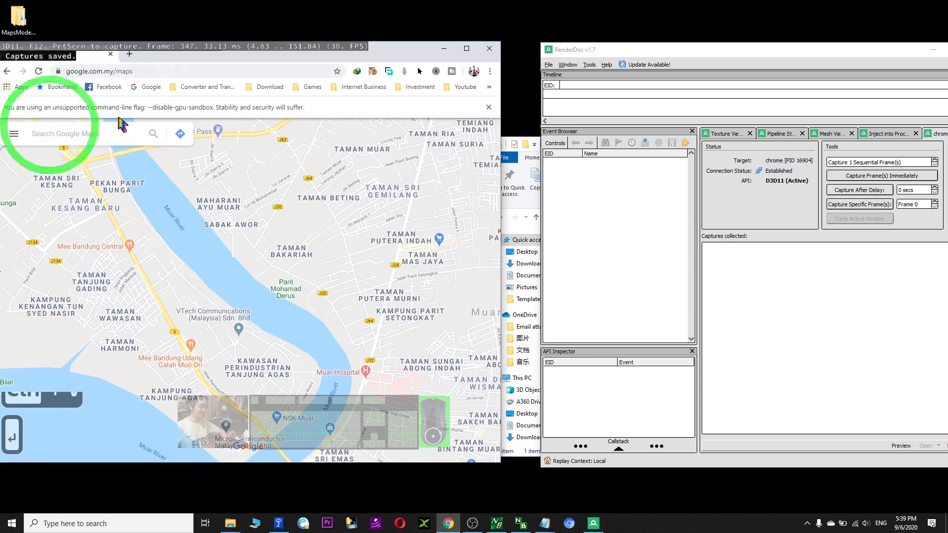
Search Google Maps for "empirer state building".
left_click(146, 220)
left_click_drag(147, 221, 132, 334)
left_click(102, 143)
left_click(95, 128)
left_click(77, 134)
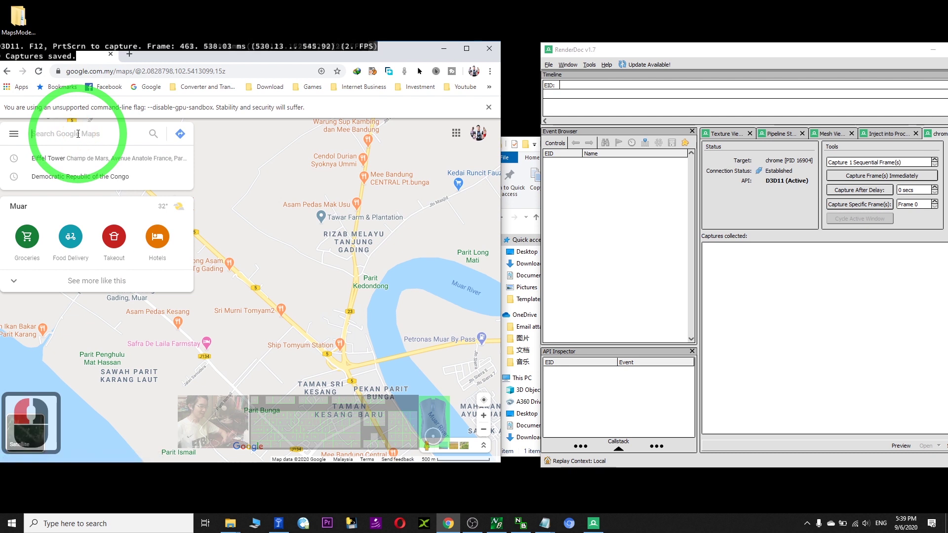
type("m")
key("BackSpace")
type("em")
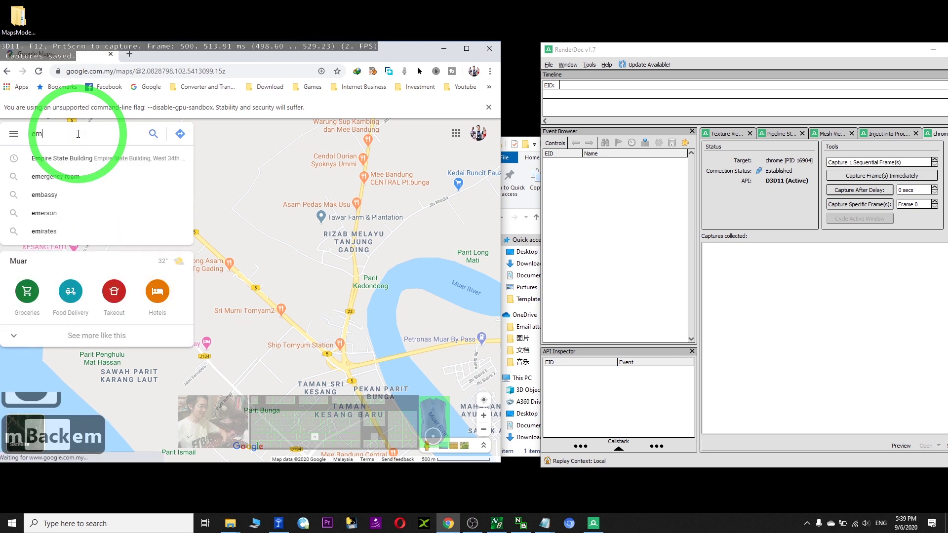
type("pirer state")
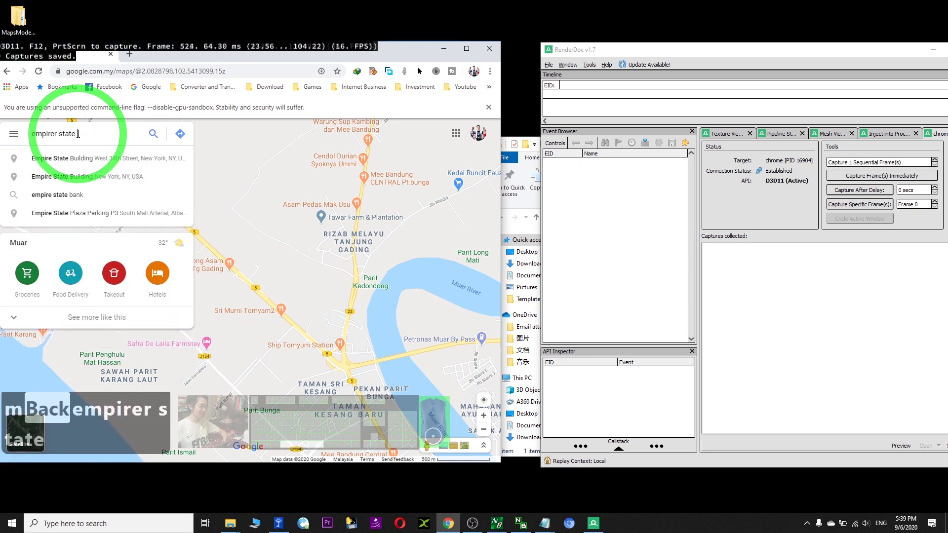
type(" building")
key("Return")
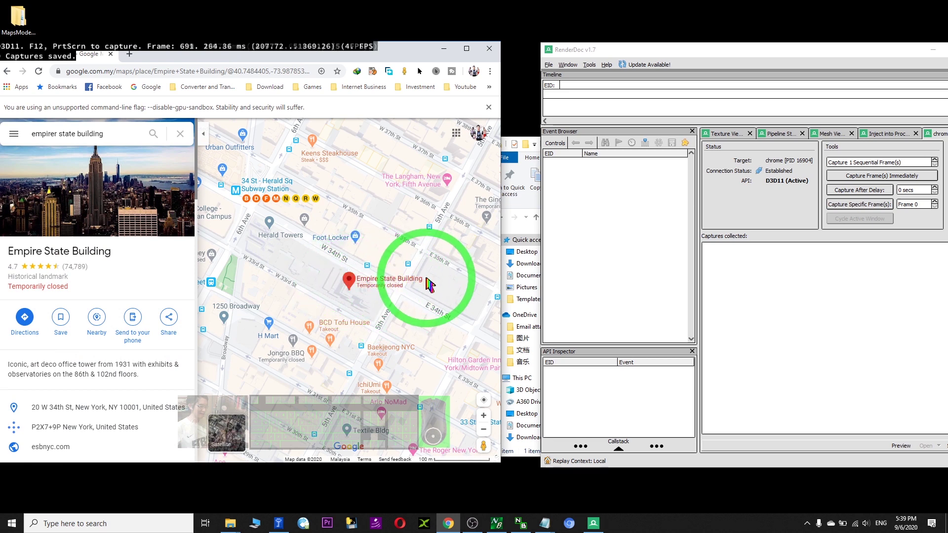
Switch the Google map around the Empire State Building to satellite imagery in 3D view.
left_click_drag(390, 51, 398, 44)
scroll(362, 257, "up", 4)
scroll(360, 307, "up", 2)
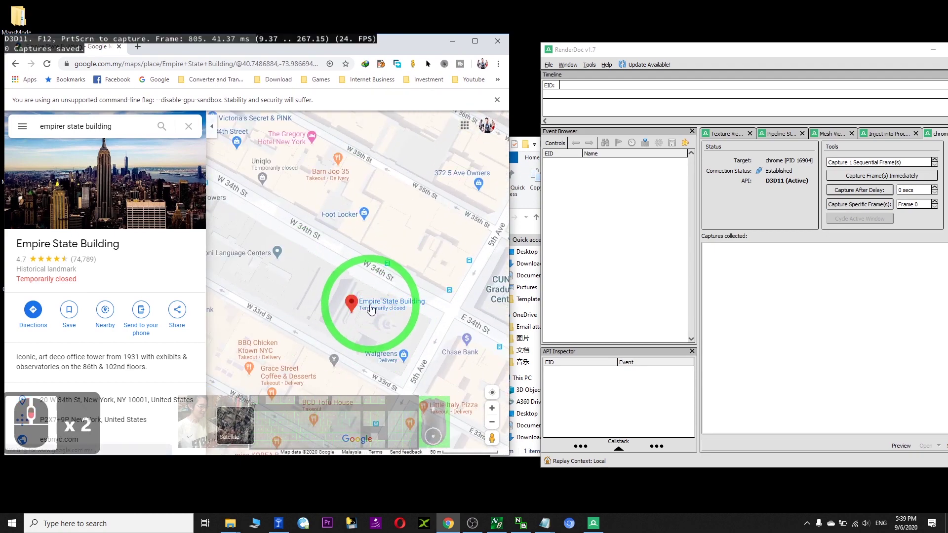
left_click(239, 419)
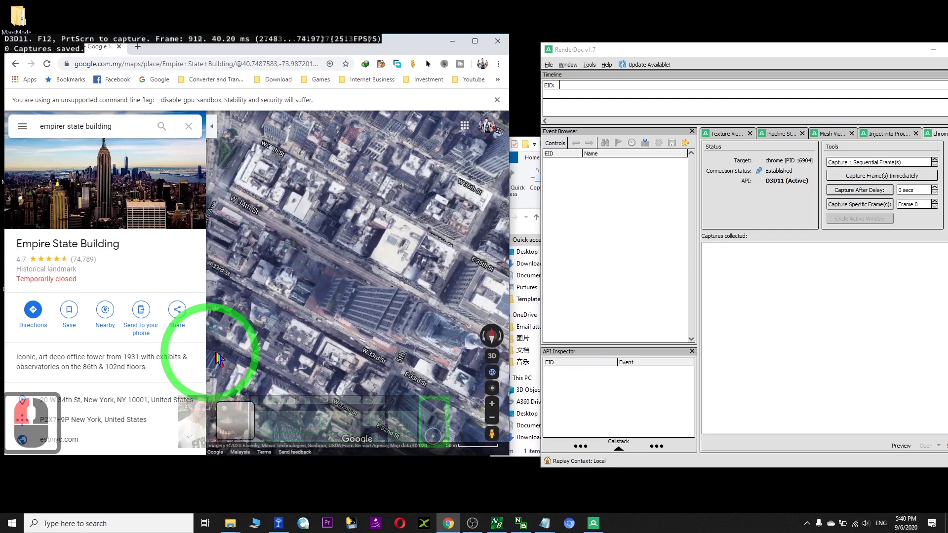
left_click(491, 355)
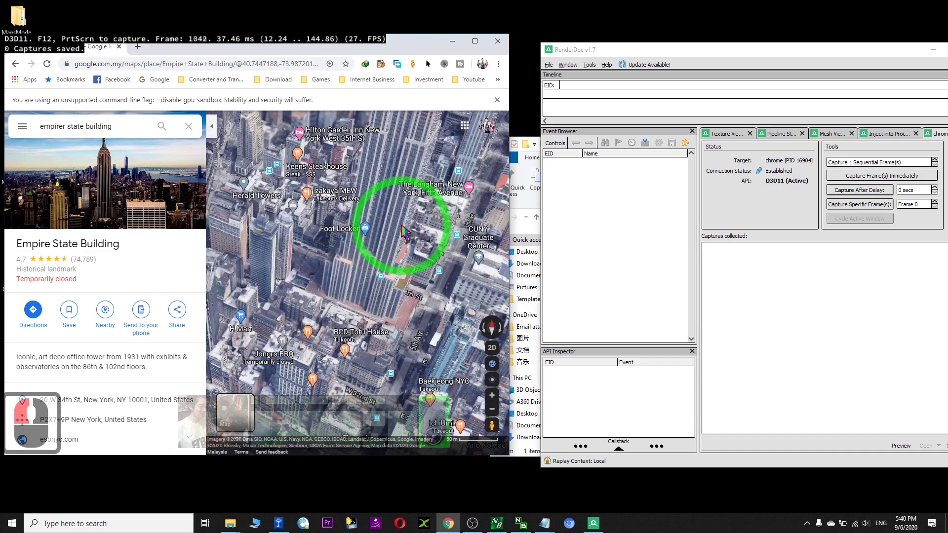
Rotate and reposition the 3D map so the whole Empire State Building is framed among its surrounding blocks.
scroll(369, 319, "down", 2)
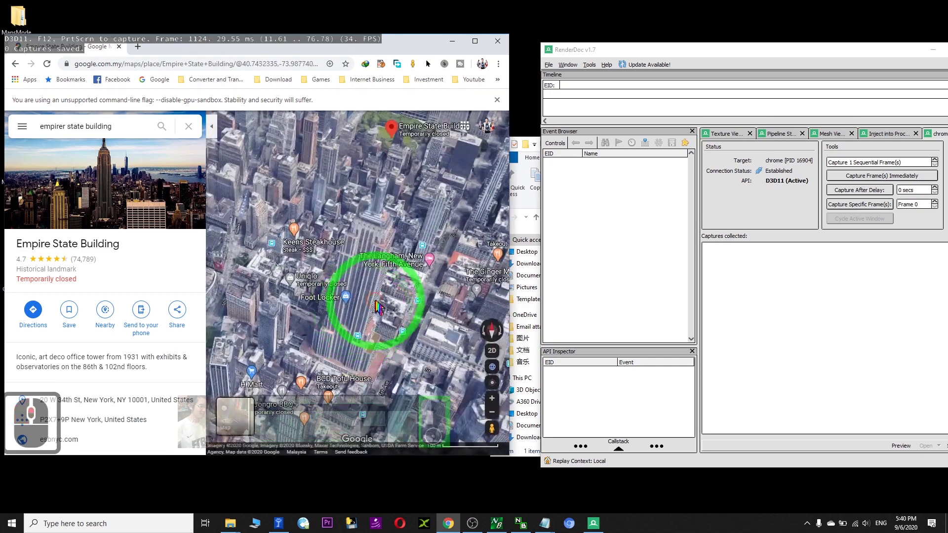
left_click_drag(377, 307, 380, 286)
left_click_drag(489, 307, 501, 340)
double_click(502, 340)
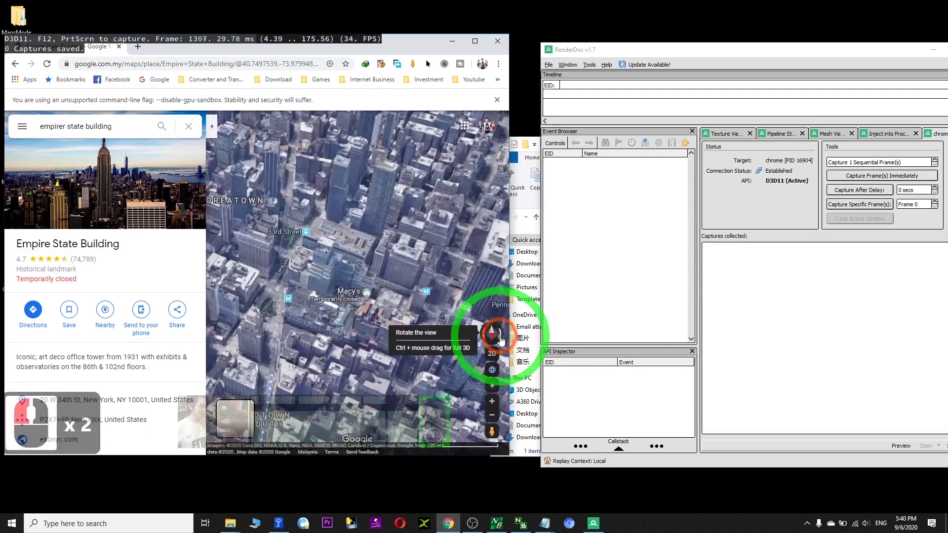
left_click_drag(349, 163, 344, 283)
left_click_drag(477, 264, 399, 61)
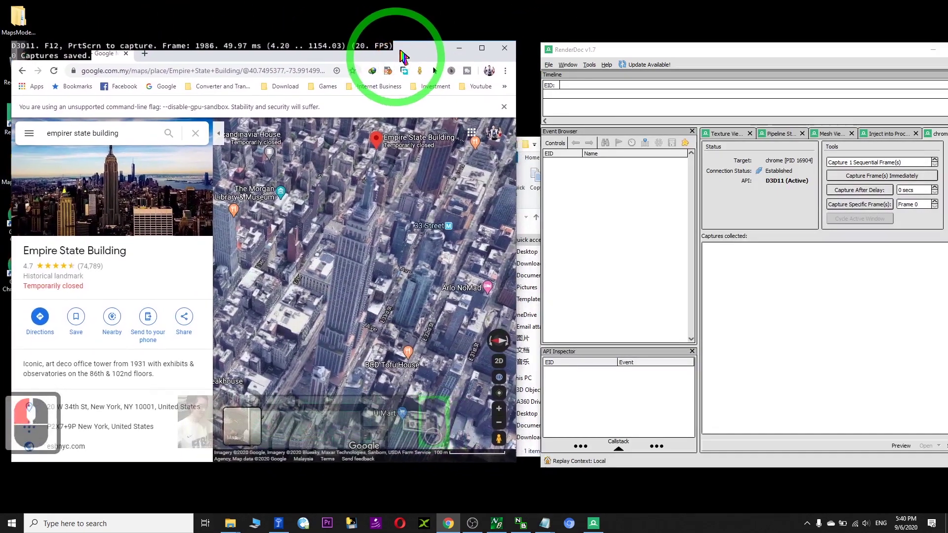
Arrange the RenderDoc and Chrome windows side by side so both the 3D map and the capture tools are accessible.
left_click_drag(735, 63, 697, 64)
left_click(416, 59)
left_click_drag(416, 59, 399, 63)
left_click_drag(669, 54, 670, 58)
Trigger a RenderDoc frame capture with a 5-second delay and keep the 3D map in Chrome moving during the countdown.
left_click(865, 182)
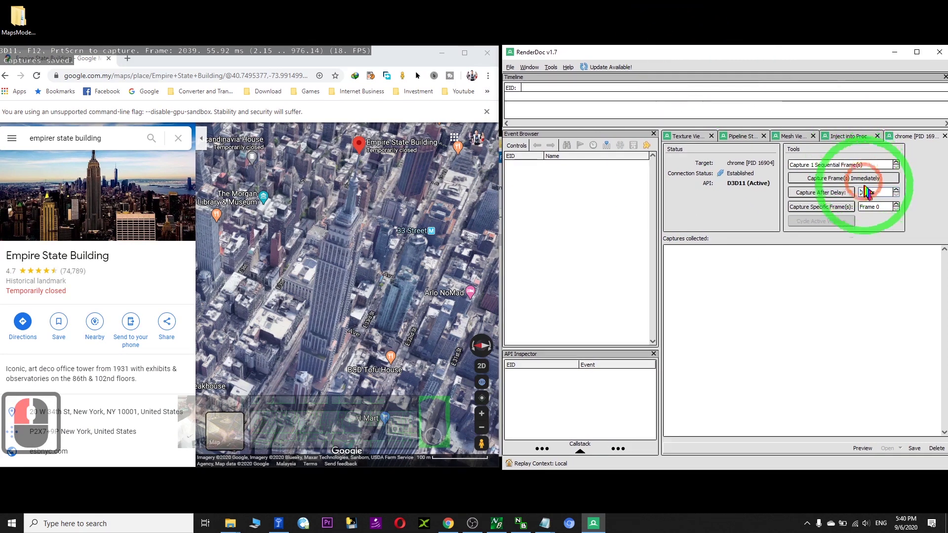
left_click(896, 189)
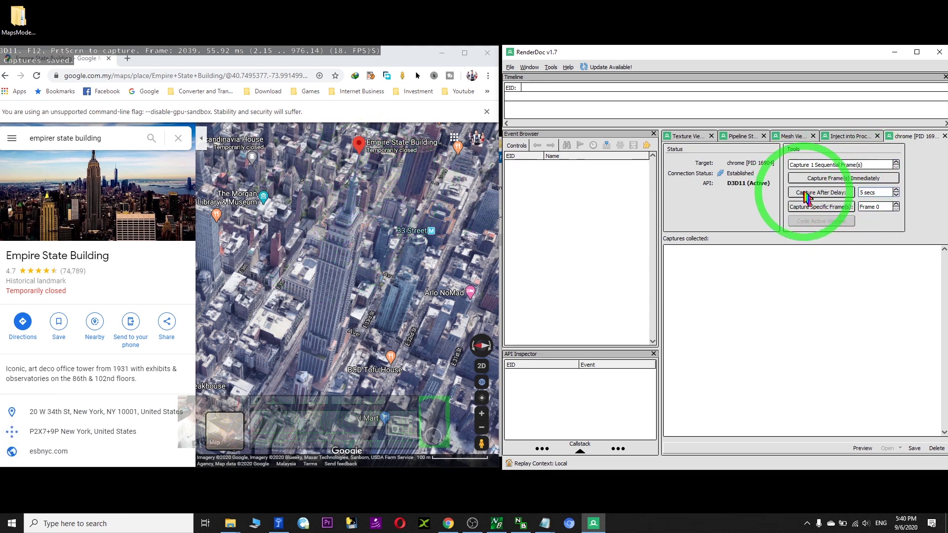
left_click(834, 194)
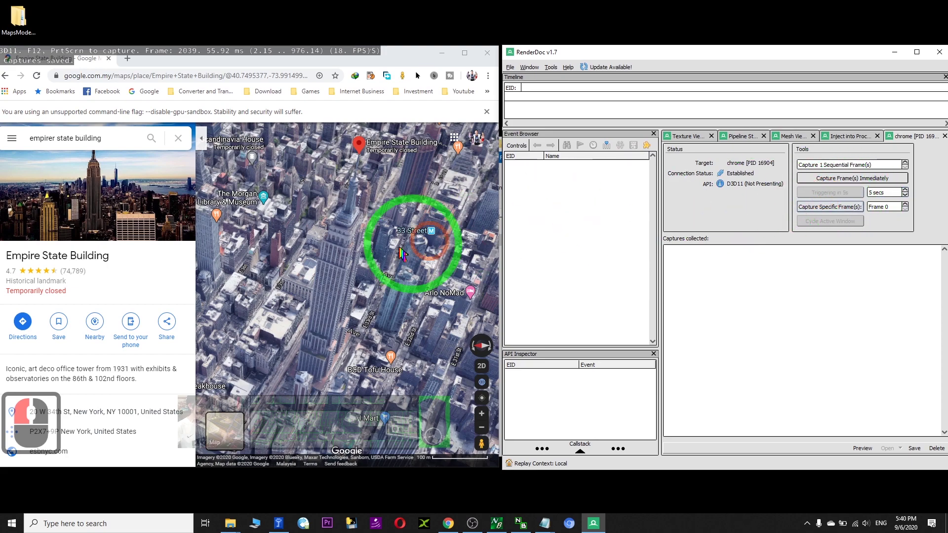
left_click_drag(346, 280, 434, 296)
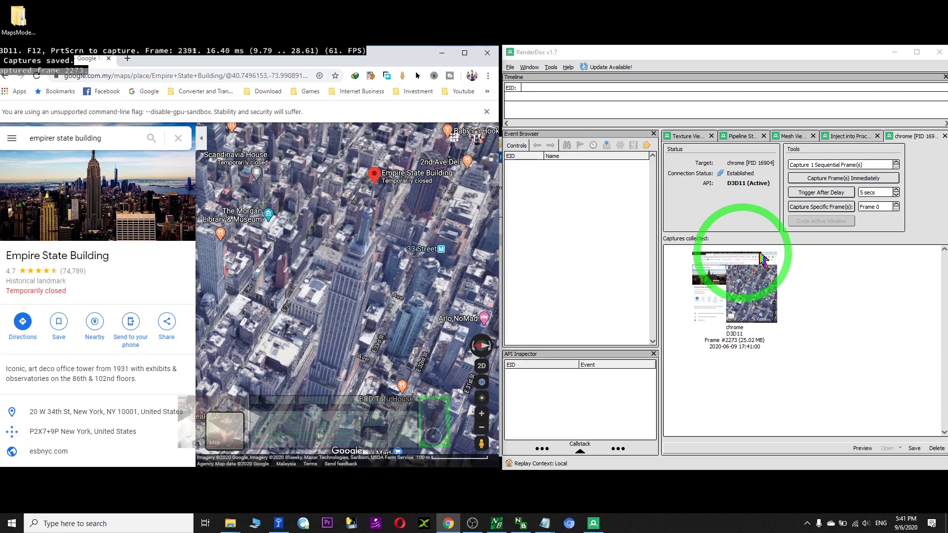
Minimize Chrome and save the collected capture to the Desktop as an .rdc file named "empire state building".
left_click(442, 54)
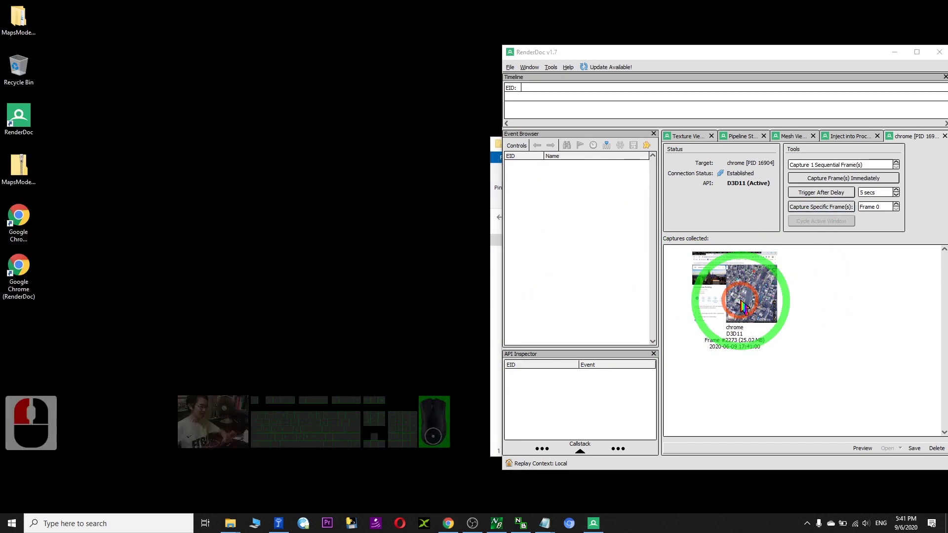
left_click(758, 296)
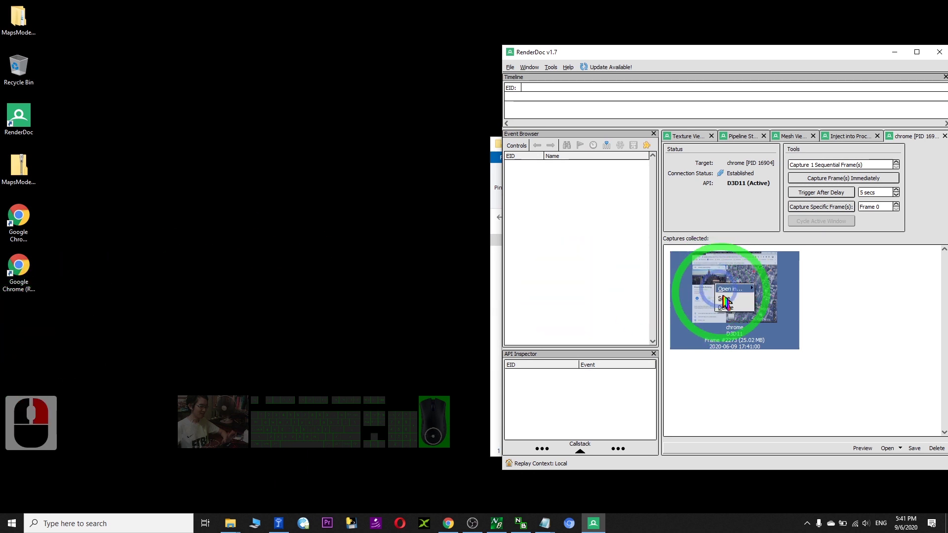
double_click(734, 305)
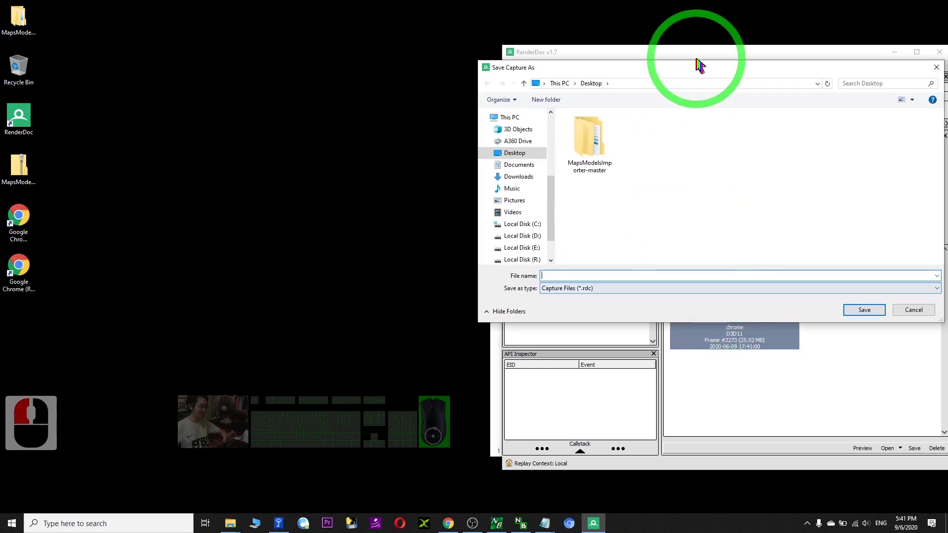
left_click_drag(691, 68, 563, 78)
left_click(378, 165)
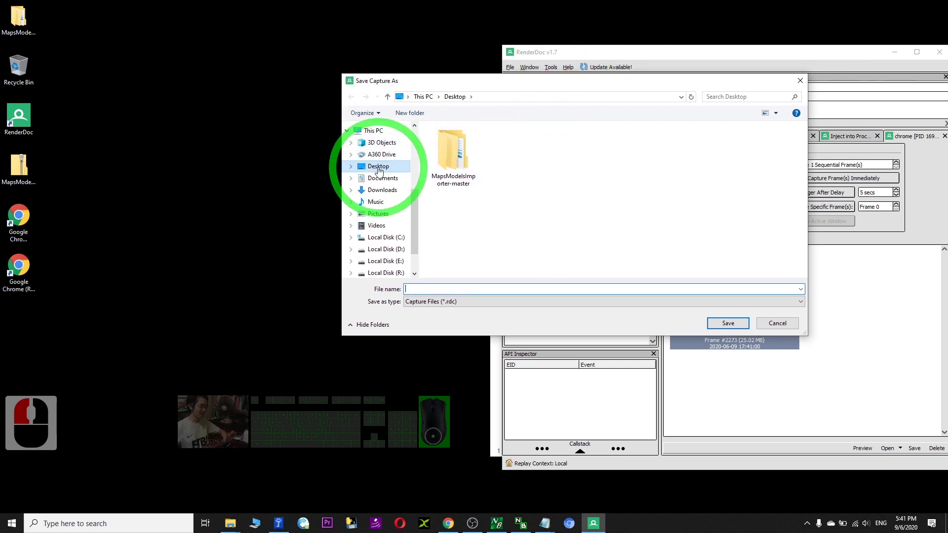
left_click(427, 289)
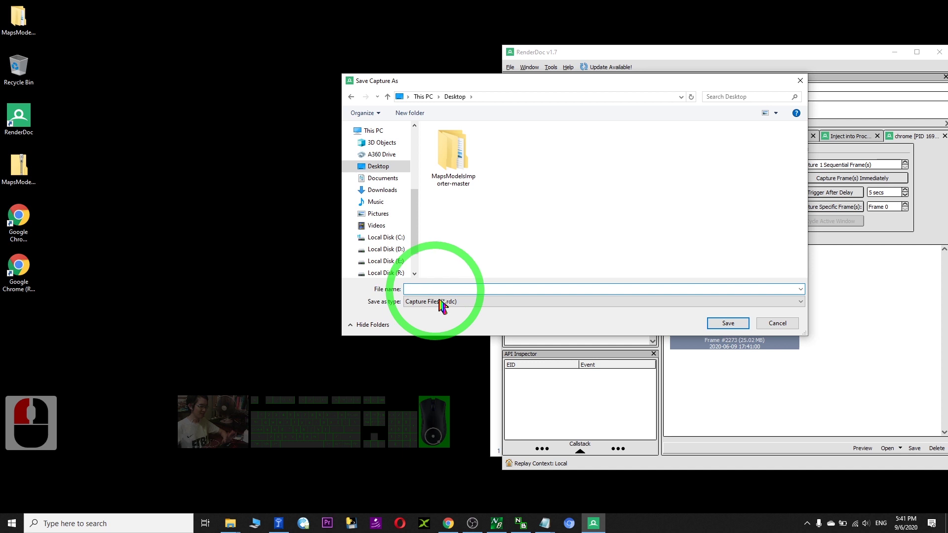
left_click(445, 302)
left_click(431, 292)
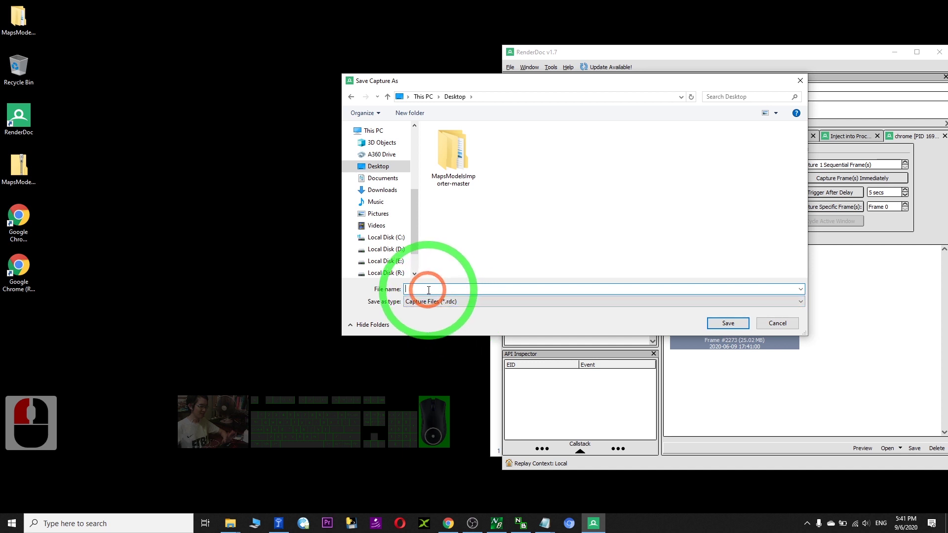
type("empire state building")
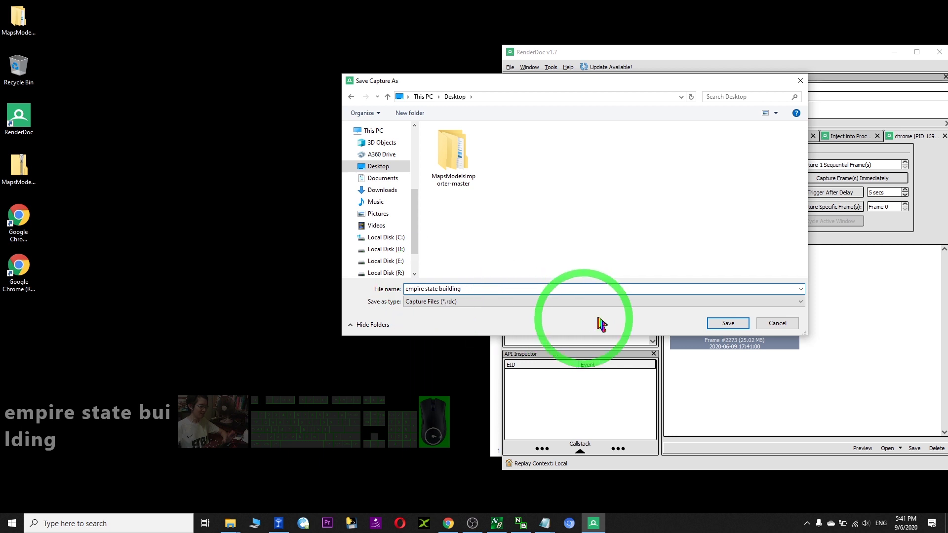
left_click(736, 325)
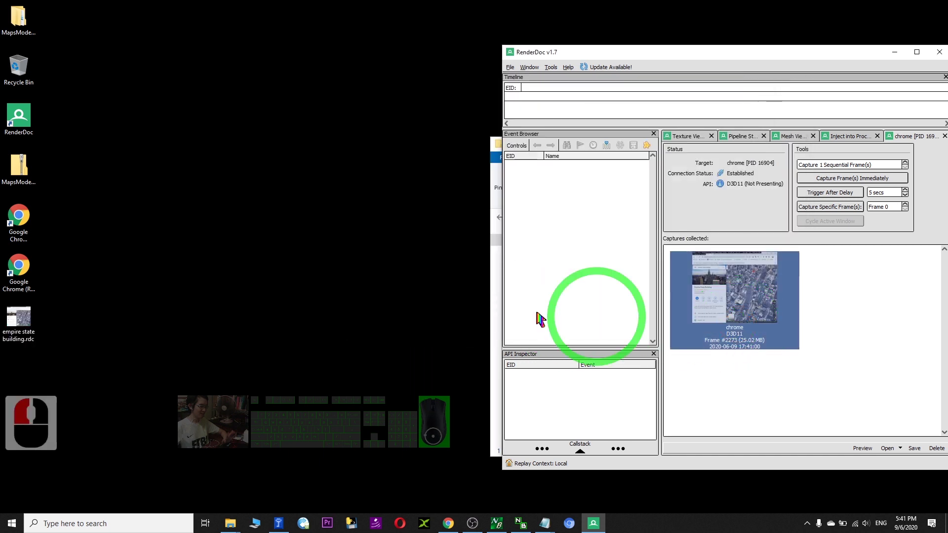
Find Blender through the Windows search and launch it.
double_click(20, 318)
left_click(137, 523)
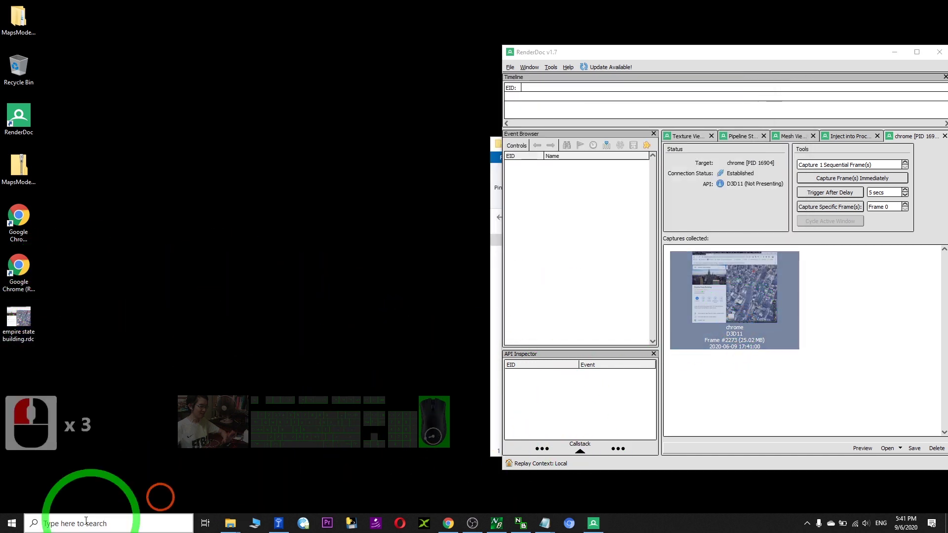
type("blende")
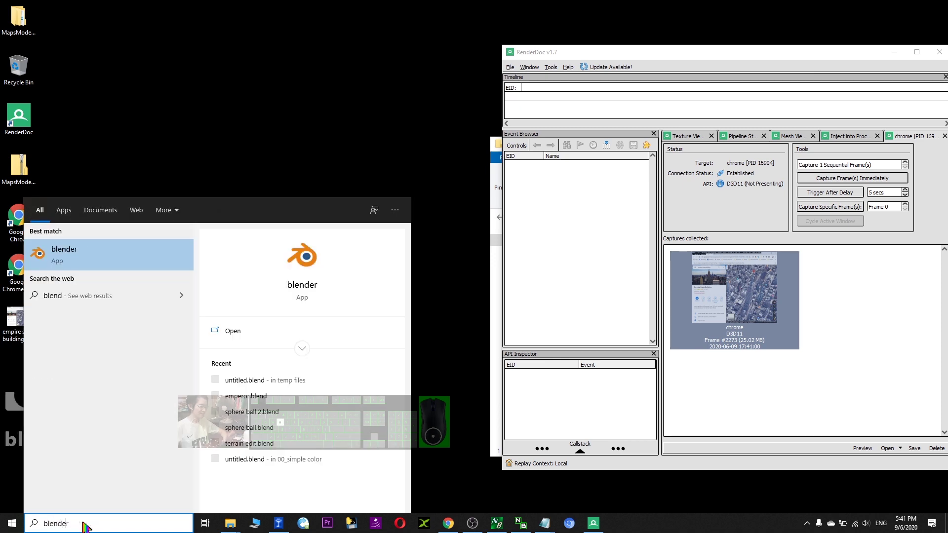
type("r")
left_click(59, 257)
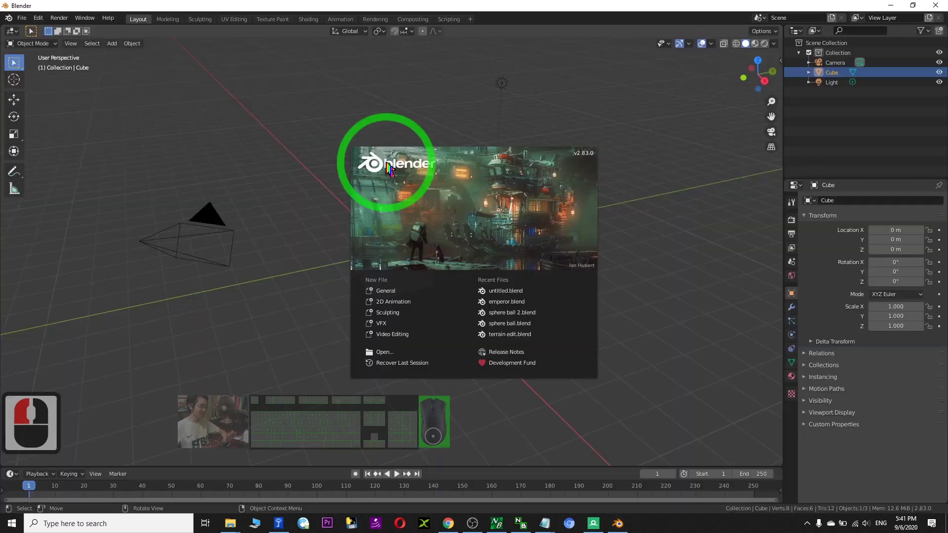
Dismiss Blender's splash screen and delete the default camera, cube and light from the scene.
left_click_drag(474, 5, 524, 34)
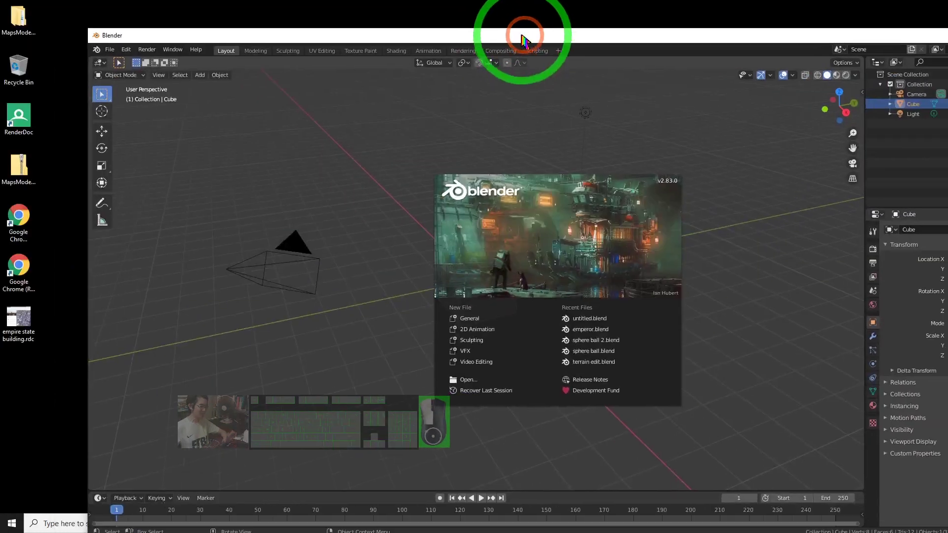
left_click(397, 171)
left_click_drag(194, 189, 752, 428)
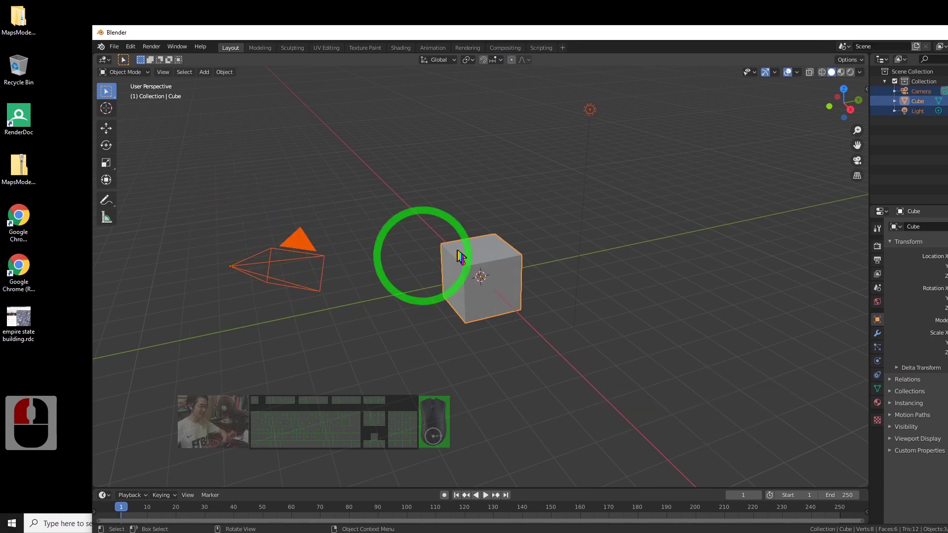
left_click(571, 289)
left_click_drag(169, 140, 724, 383)
key("Delete")
left_click_drag(351, 35, 372, 18)
left_click(129, 28)
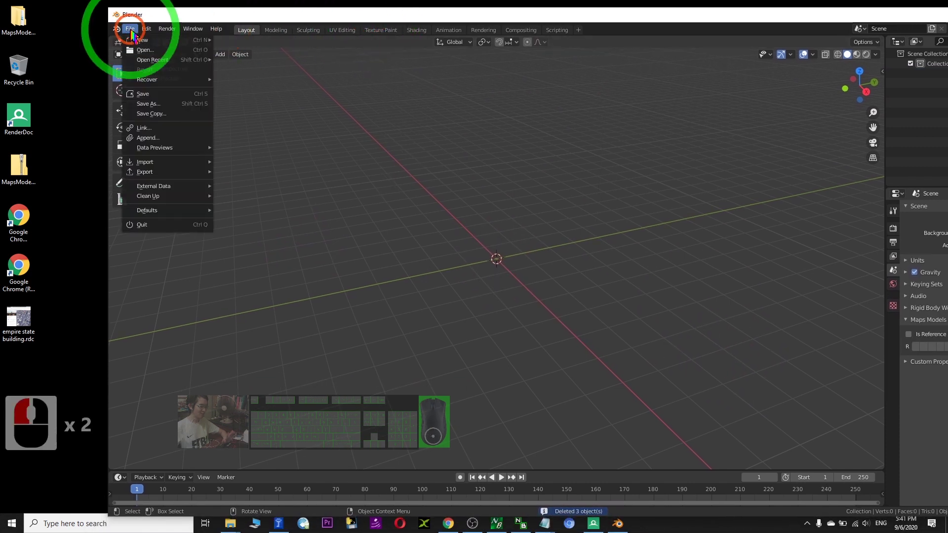
mouse_move(167, 163)
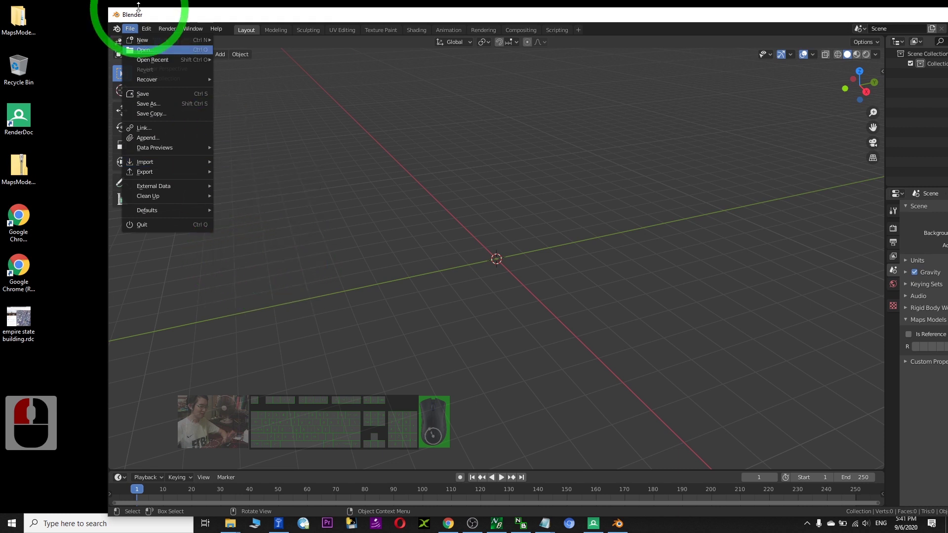
left_click(130, 28)
double_click(20, 320)
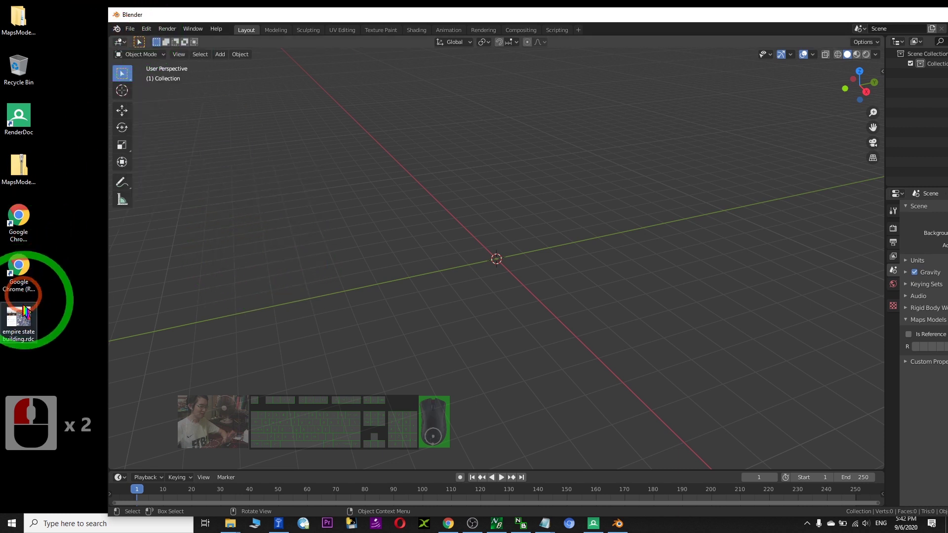
left_click(129, 29)
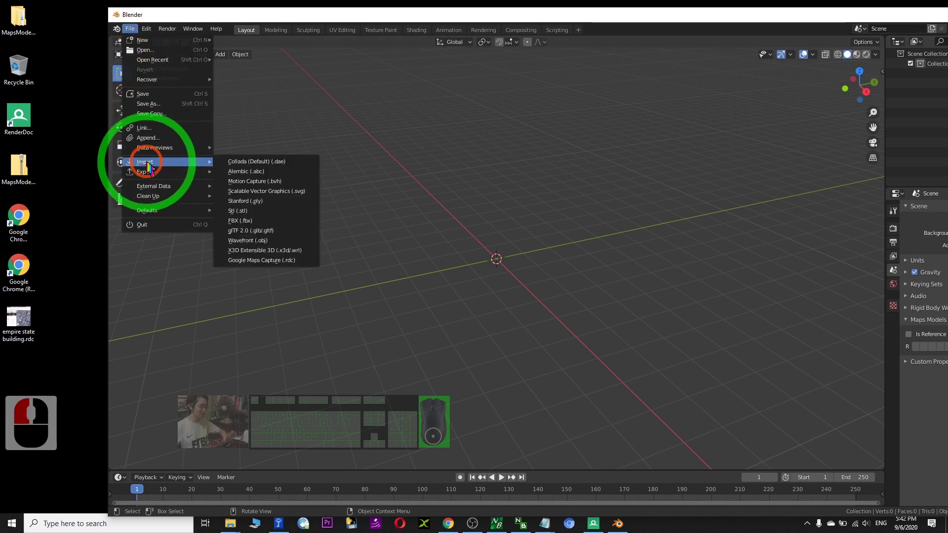
left_click(164, 9)
Import "empire state building.rdc" from the Desktop as a Google Maps Capture (.rdc).
left_click(130, 28)
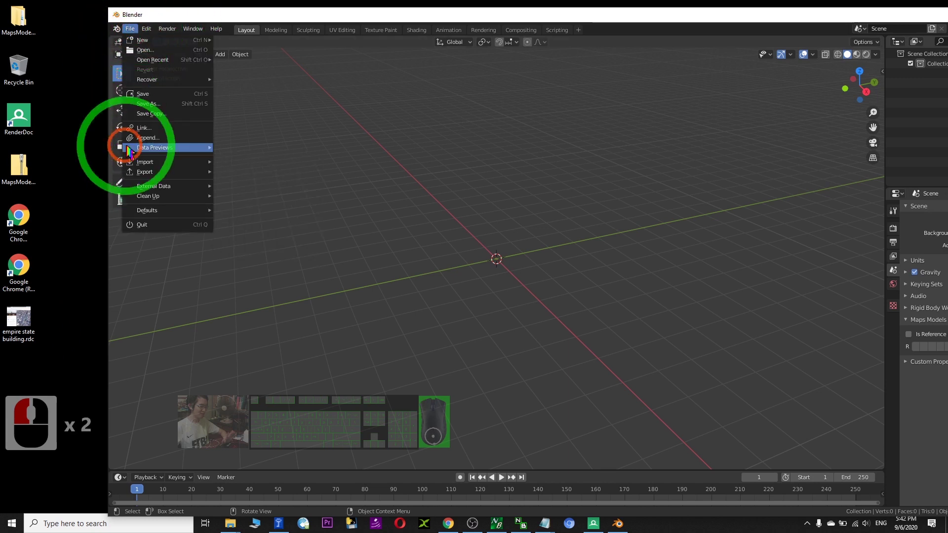
left_click(145, 163)
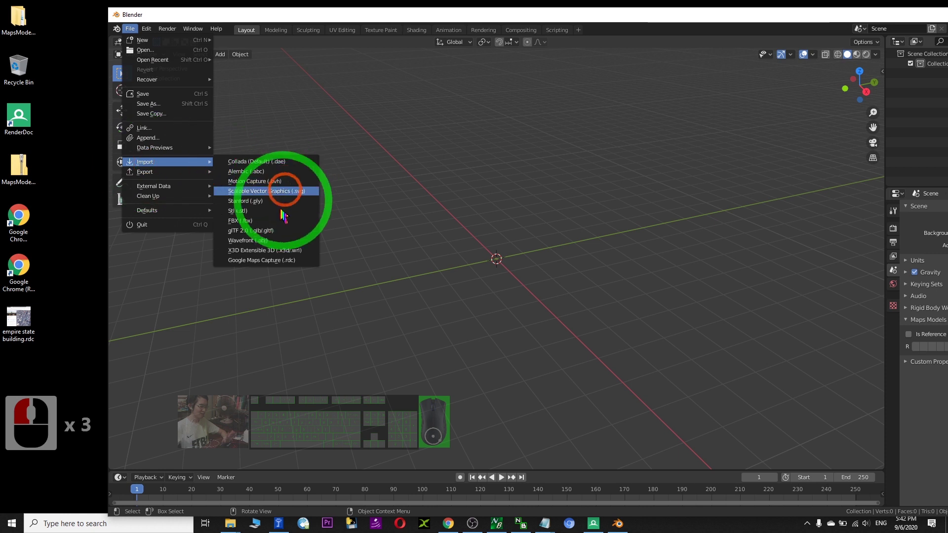
left_click(265, 262)
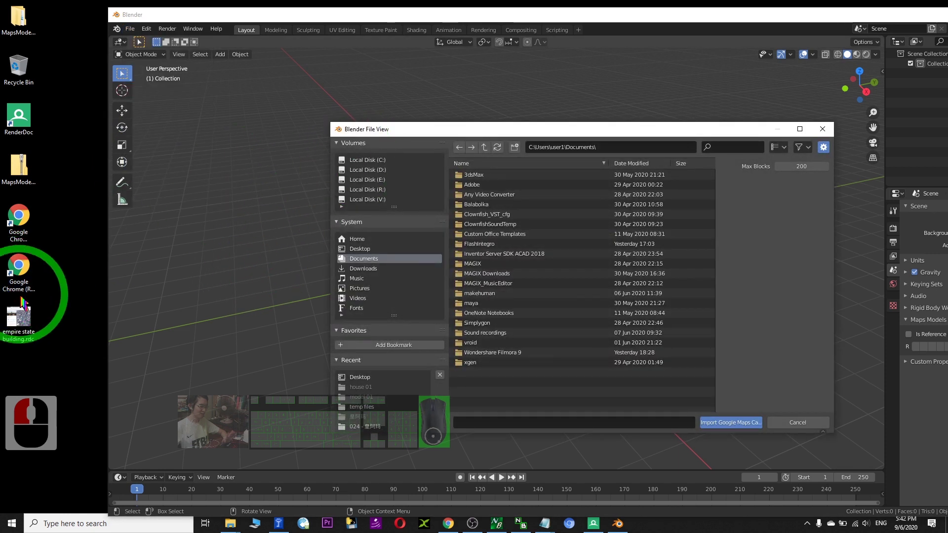
left_click(359, 248)
left_click(481, 187)
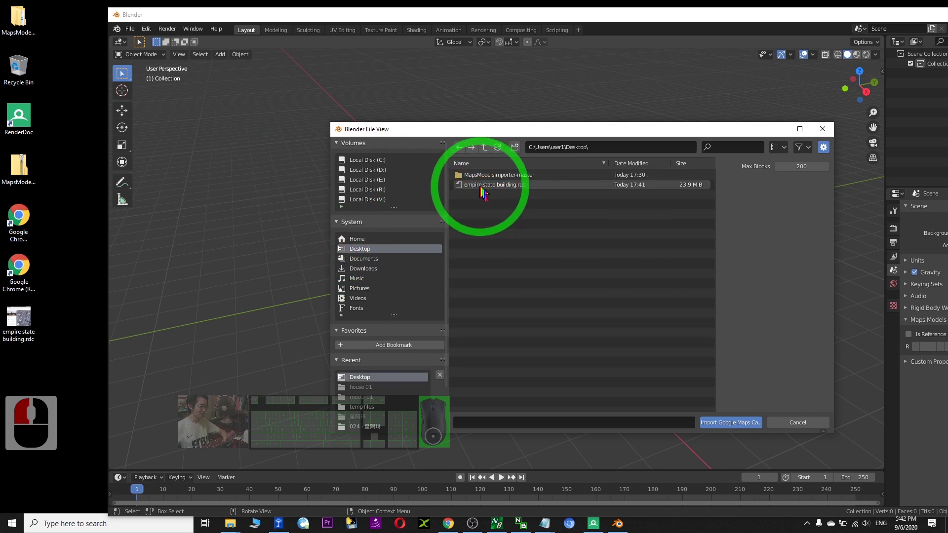
double_click(489, 189)
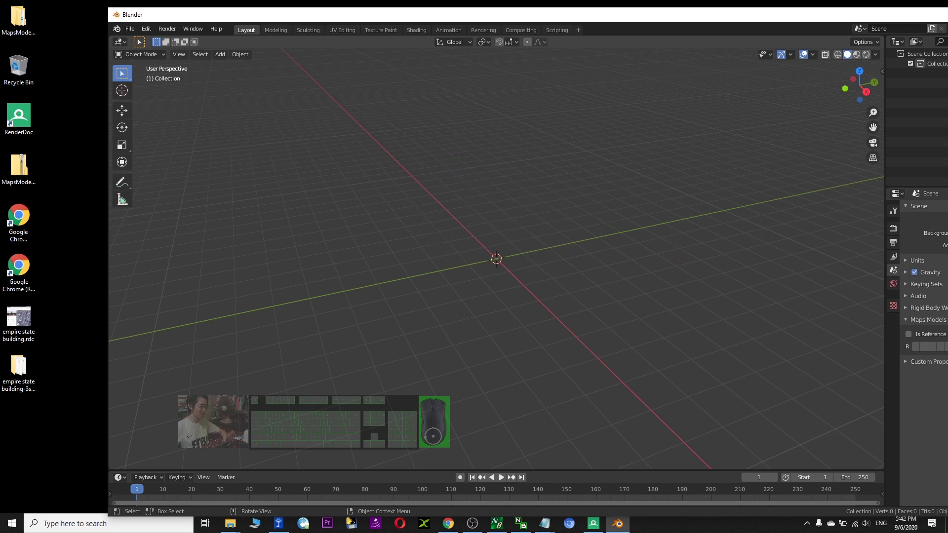
double_click(496, 259)
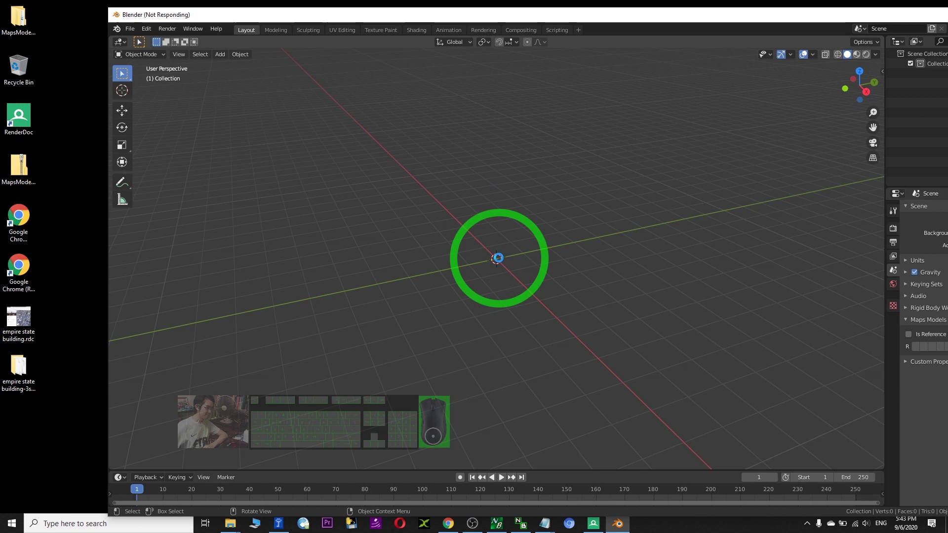
Examine the imported city model up close and select individual building meshes around the tall tower.
left_click_drag(536, 23, 525, 21)
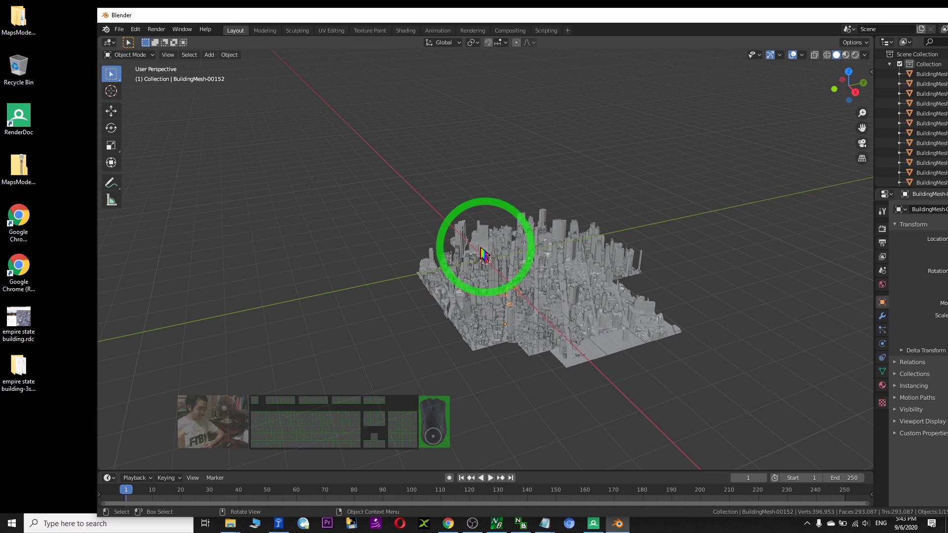
scroll(617, 333, "up", 6)
scroll(715, 296, "up", 3)
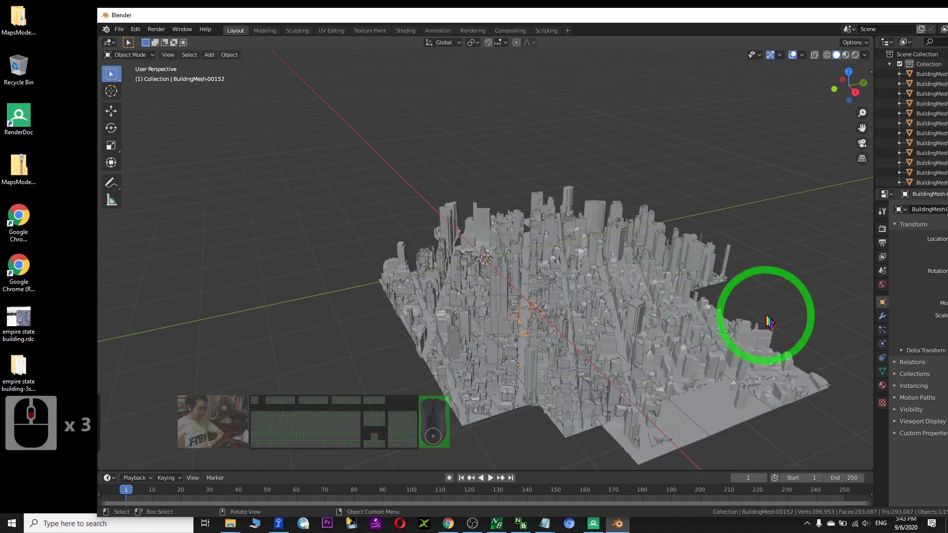
left_click_drag(861, 127, 762, 118)
scroll(518, 321, "up", 2)
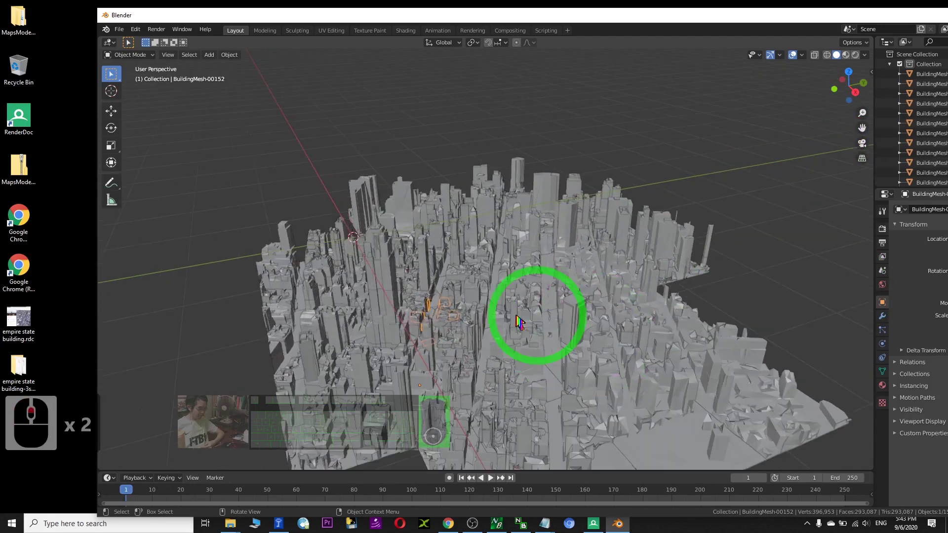
left_click(388, 275)
left_click(373, 256)
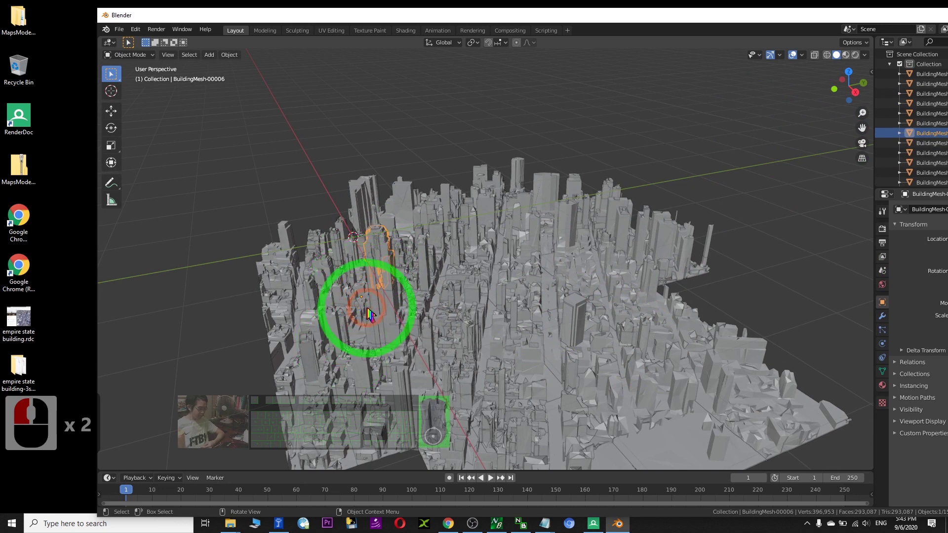
left_click(411, 321)
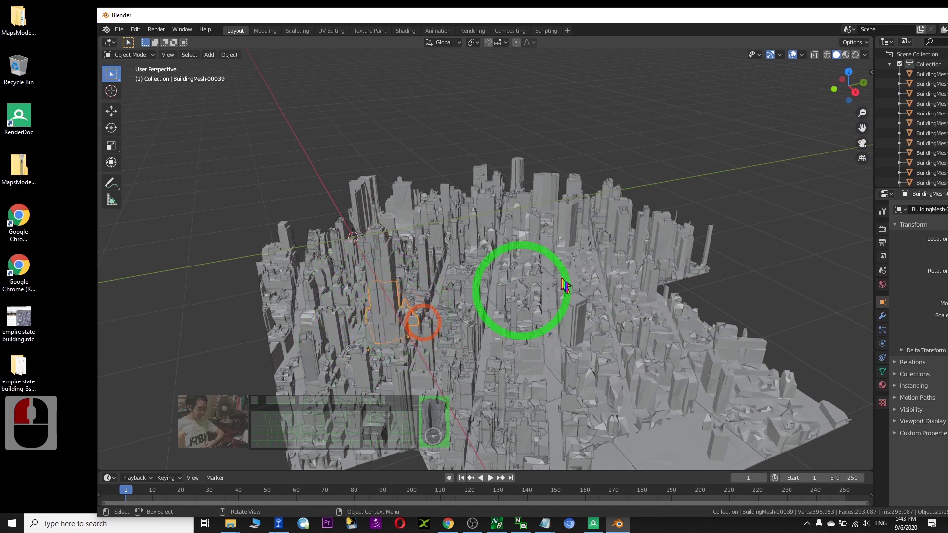
Switch the viewport to Material Preview shading and frame the whole textured city.
left_click(845, 55)
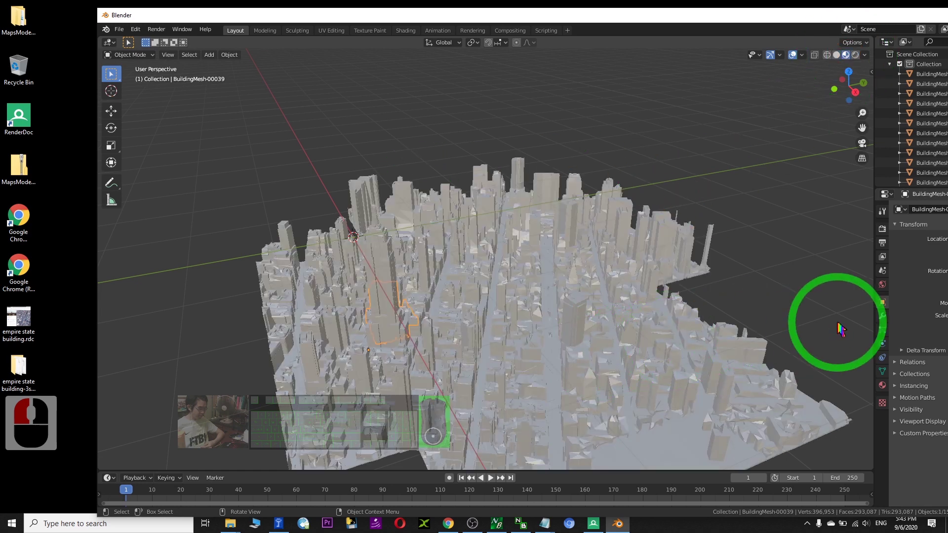
scroll(725, 311, "up", 5)
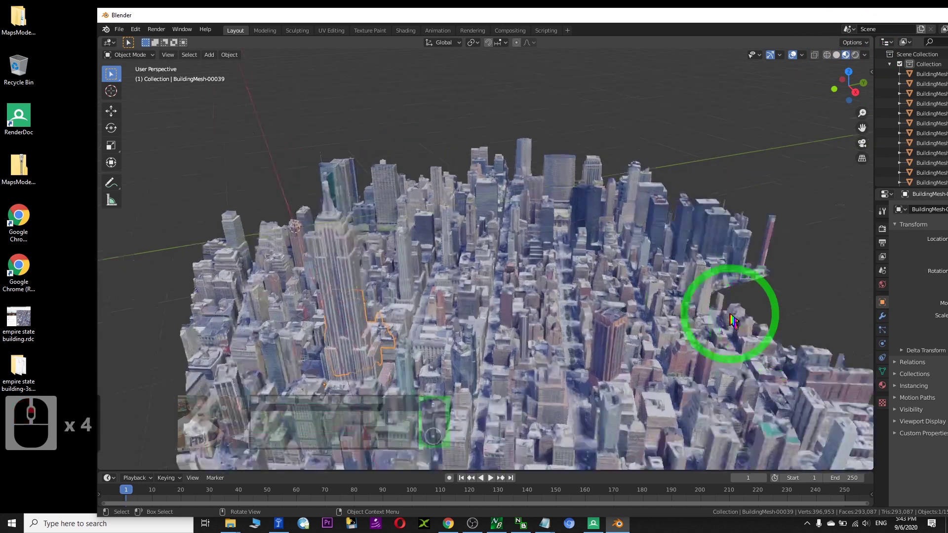
scroll(516, 349, "down", 3)
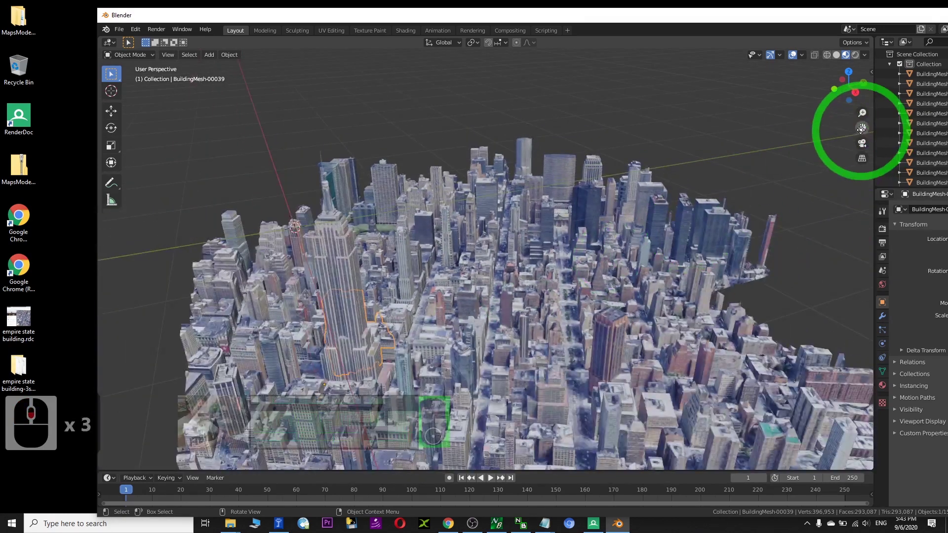
left_click_drag(862, 113, 555, 307)
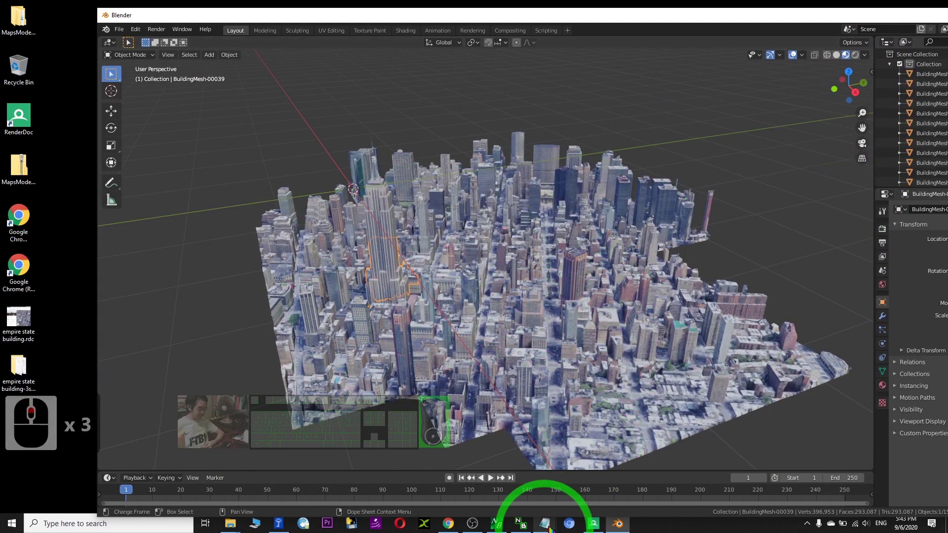
Switch to Chrome to compare the Google Maps view of the Empire State Building with the model, and return to Blender.
left_click(448, 524)
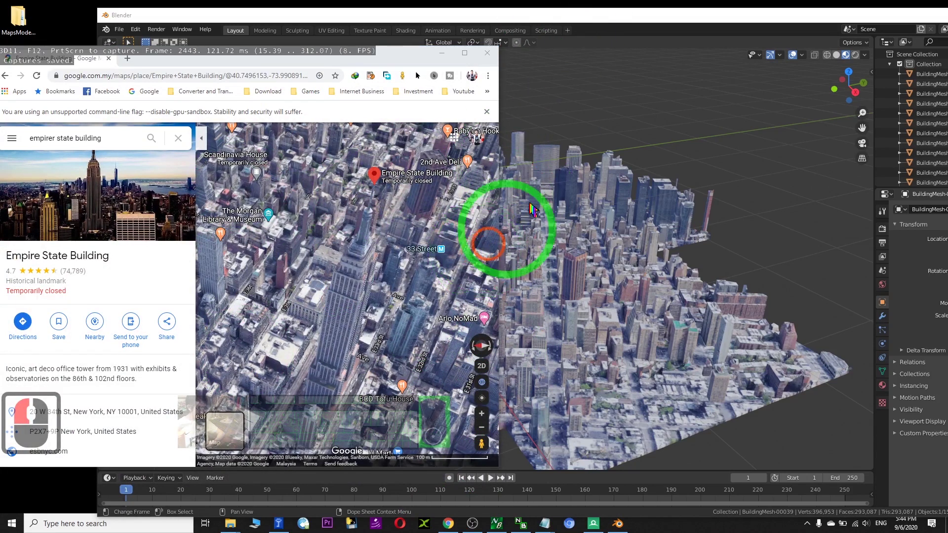
left_click(617, 10)
left_click(466, 266)
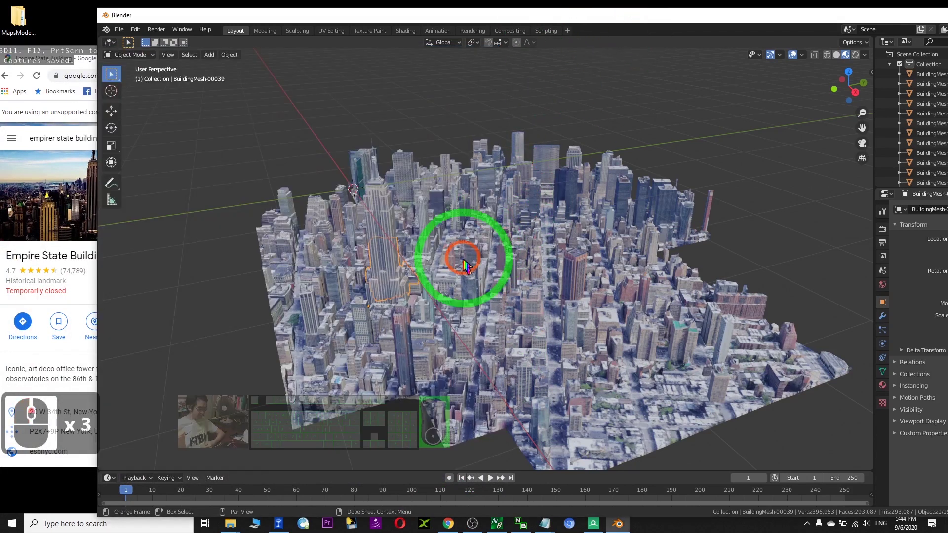
left_click(378, 250)
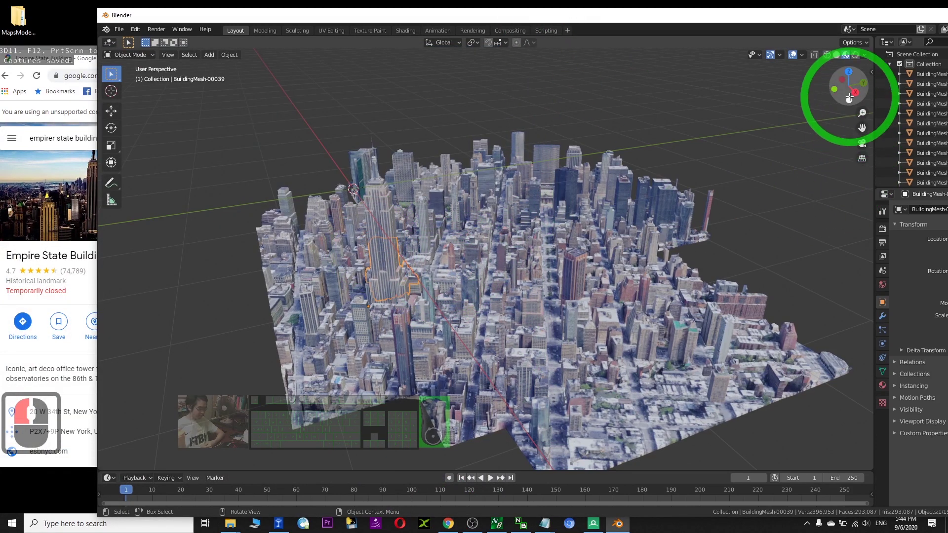
Examine the textured city and the Empire State Building up close and from another side.
left_click_drag(854, 92, 697, 84)
scroll(379, 256, "up", 10)
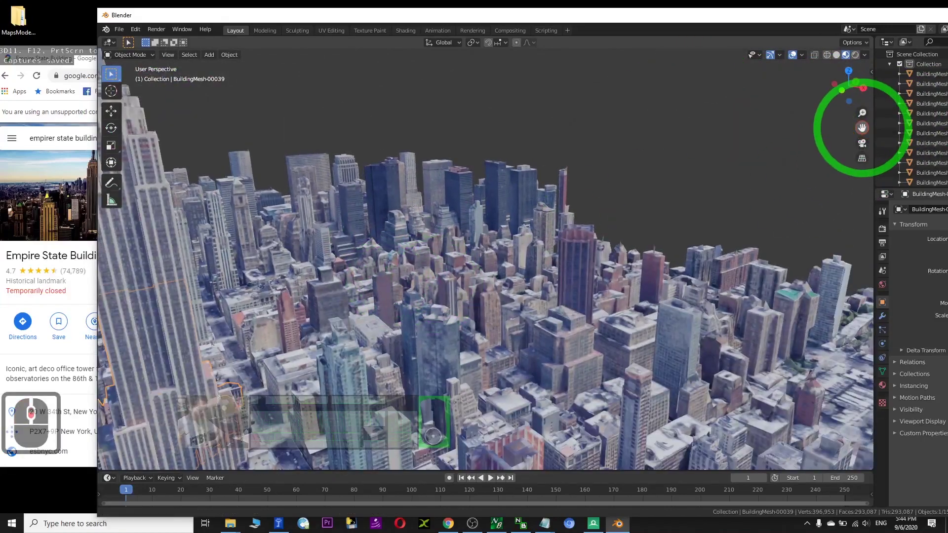
left_click_drag(862, 128, 348, 293)
middle_click_drag(351, 295, 434, 322)
mouse_move(313, 360)
middle_mouse_down()
mouse_move(361, 344)
mouse_move(313, 360)
middle_mouse_up()
scroll(413, 321, "down", 5)
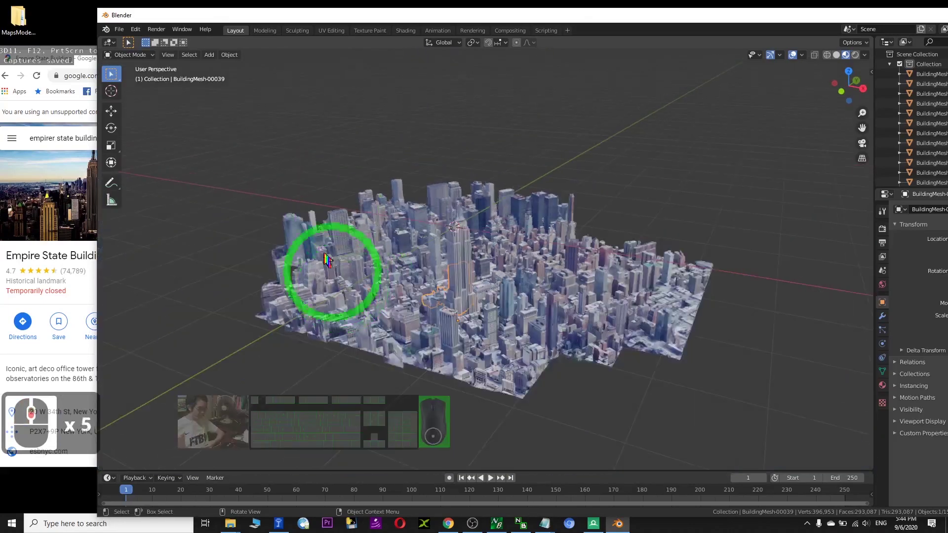
Box-select all the building meshes of the city and look up the export formats without exporting.
left_click_drag(212, 106, 753, 422)
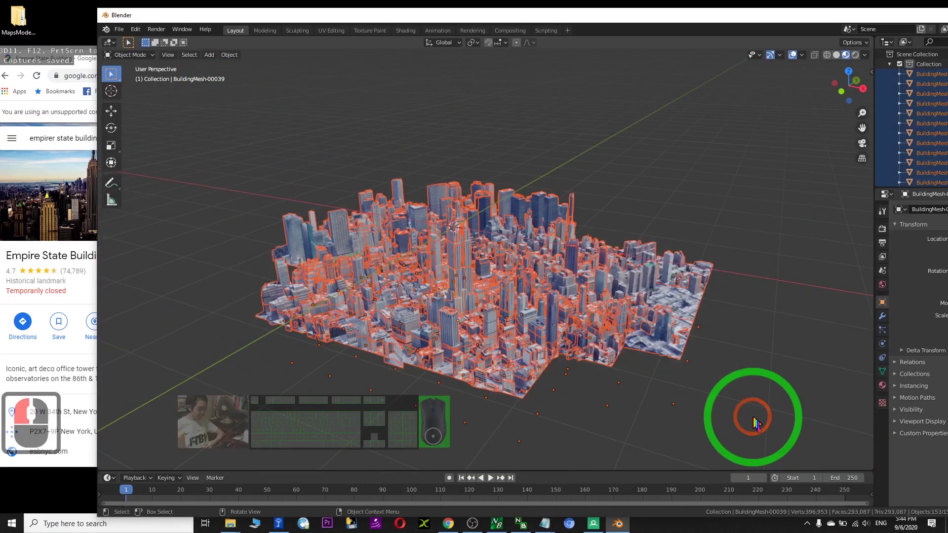
left_click(119, 30)
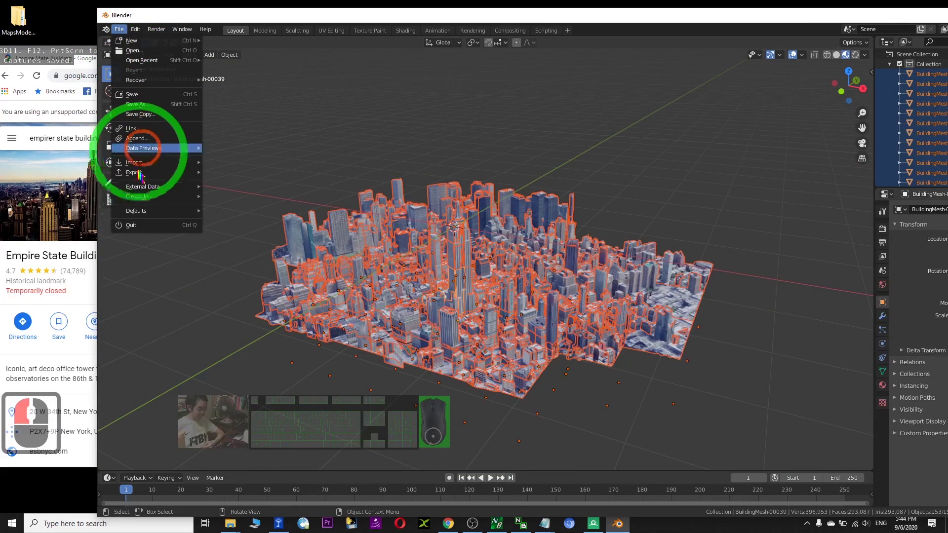
mouse_move(143, 172)
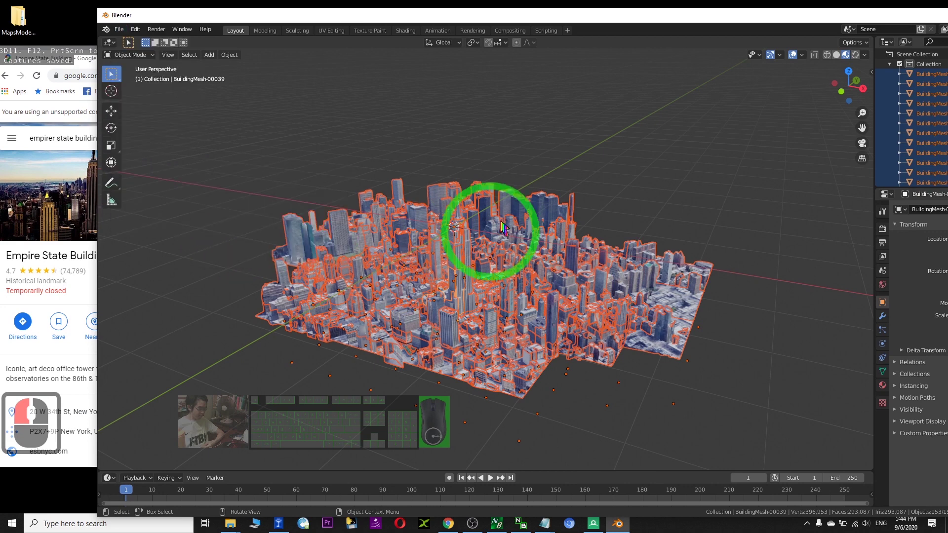
left_click(609, 138)
left_click_drag(186, 94, 814, 457)
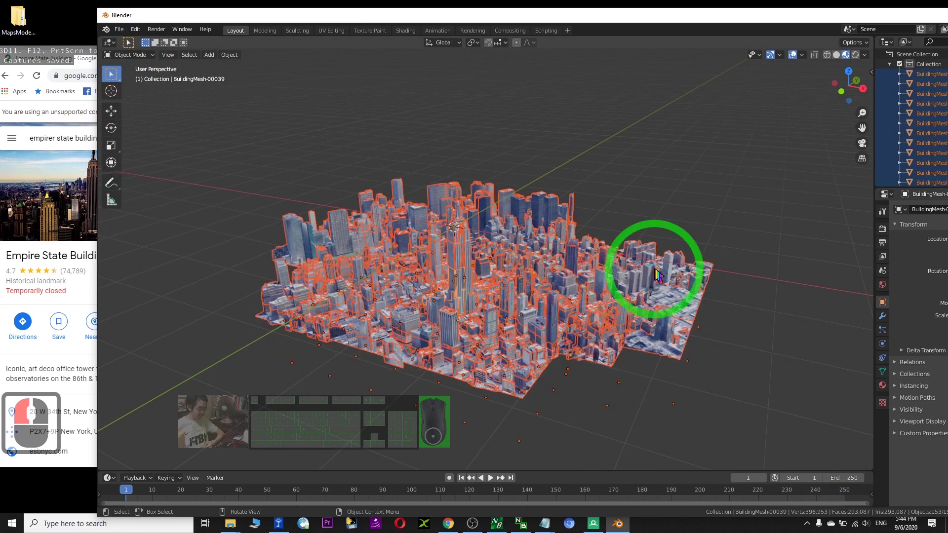
Inspect the Empire State Building up close, clear the selection and pick individual mesh pieces of the tower and its surroundings.
scroll(529, 296, "up", 6)
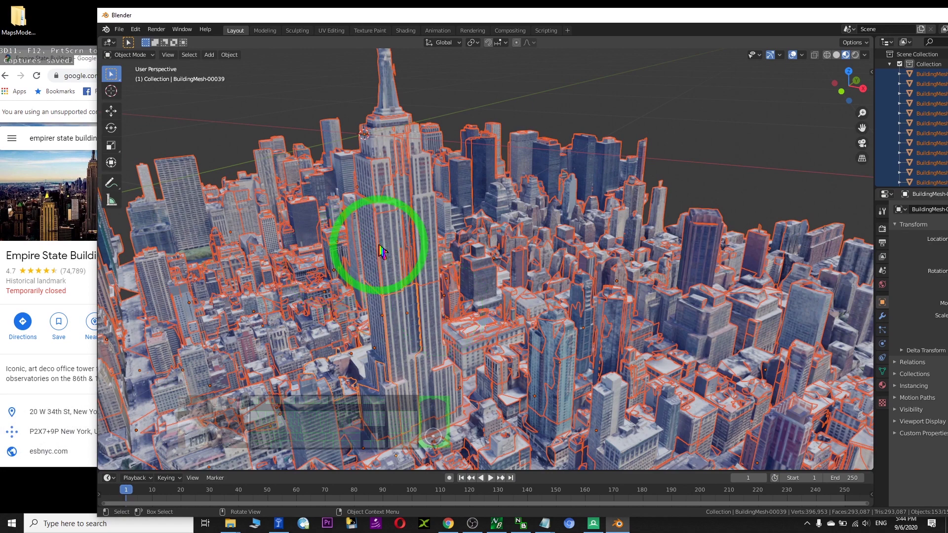
scroll(377, 251, "down", 4)
scroll(415, 266, "up", 2)
left_click(698, 165)
left_click(436, 242)
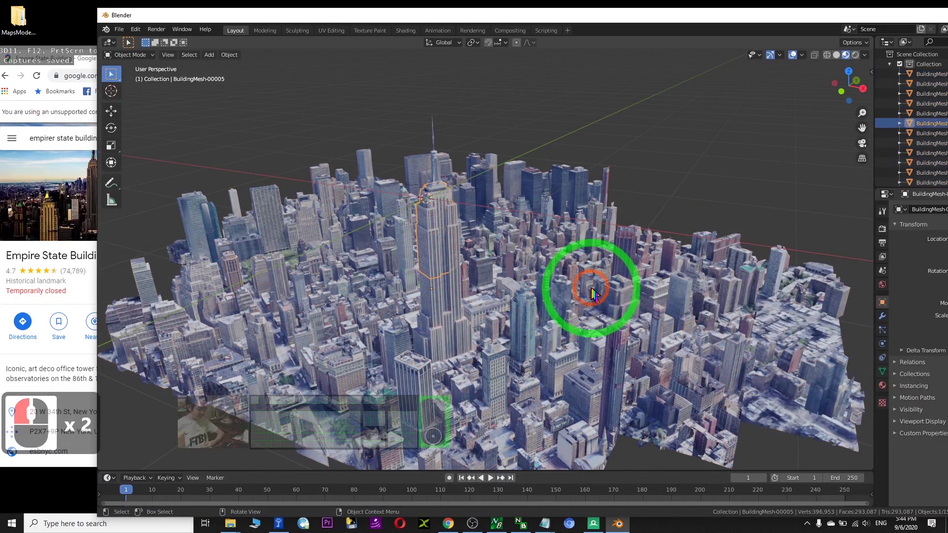
left_click(469, 300)
left_click(736, 215)
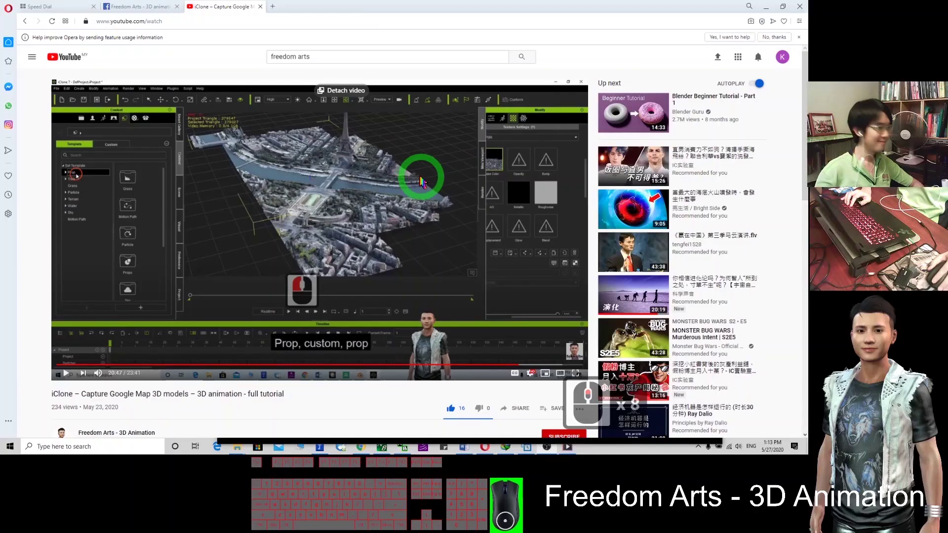
Subscribe to the Freedom Arts - 3D Animation channel on YouTube and set its notifications to All.
scroll(421, 188, "down", 5)
scroll(416, 177, "up", 5)
scroll(571, 320, "down", 3)
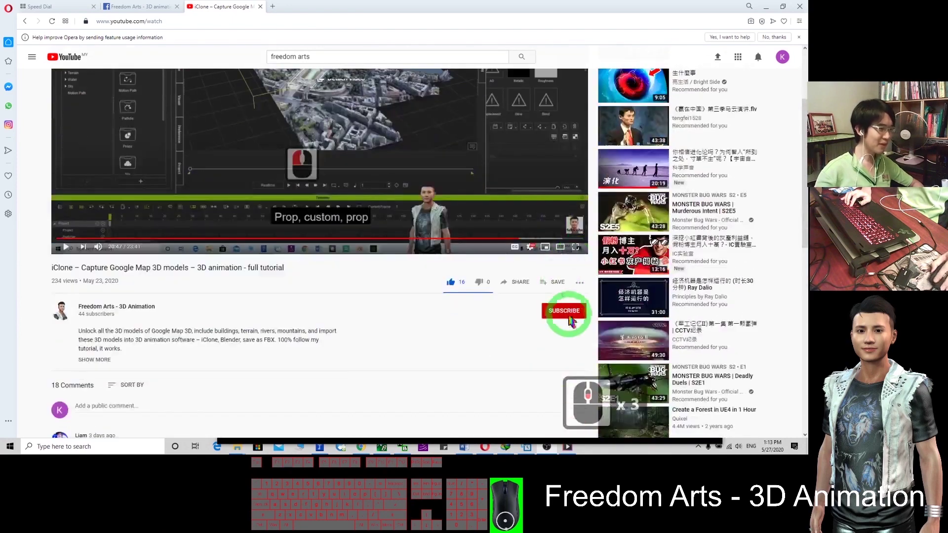
left_click(563, 314)
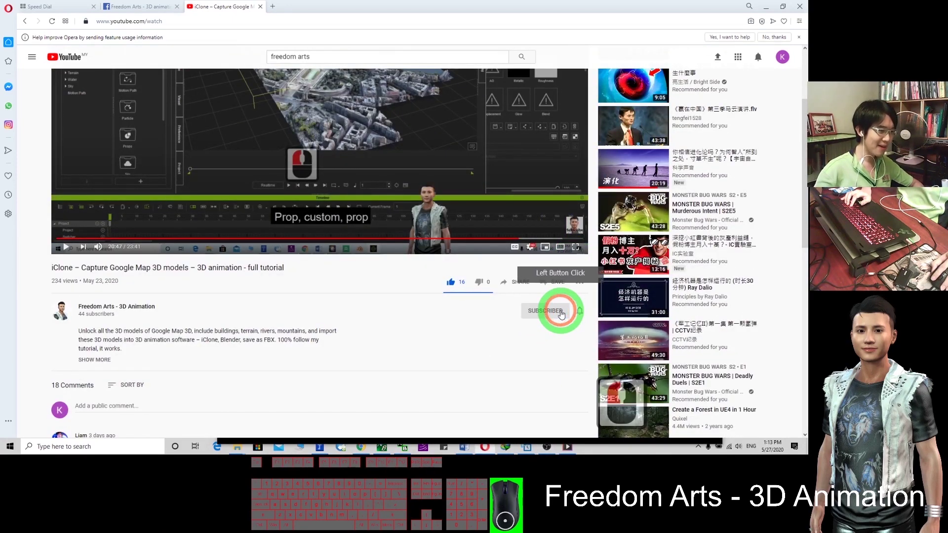
left_click(581, 311)
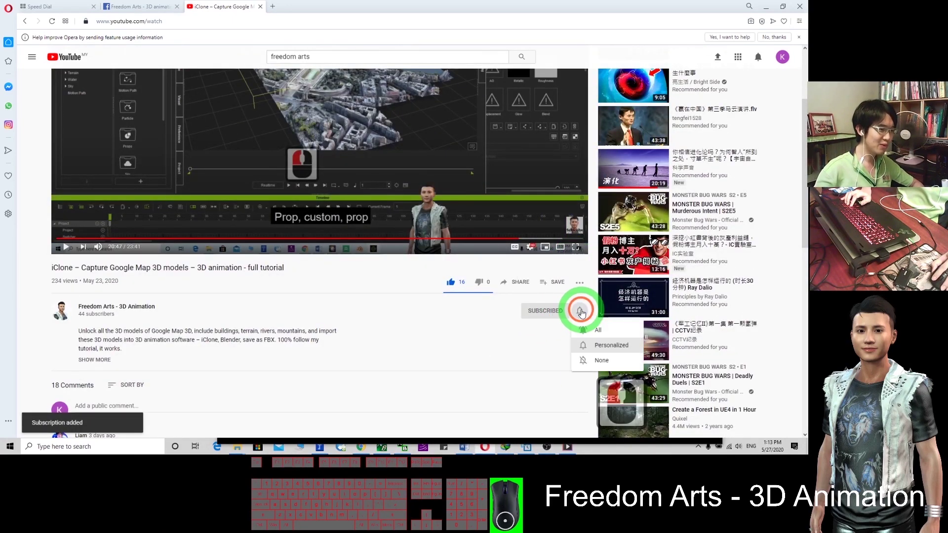
left_click(597, 328)
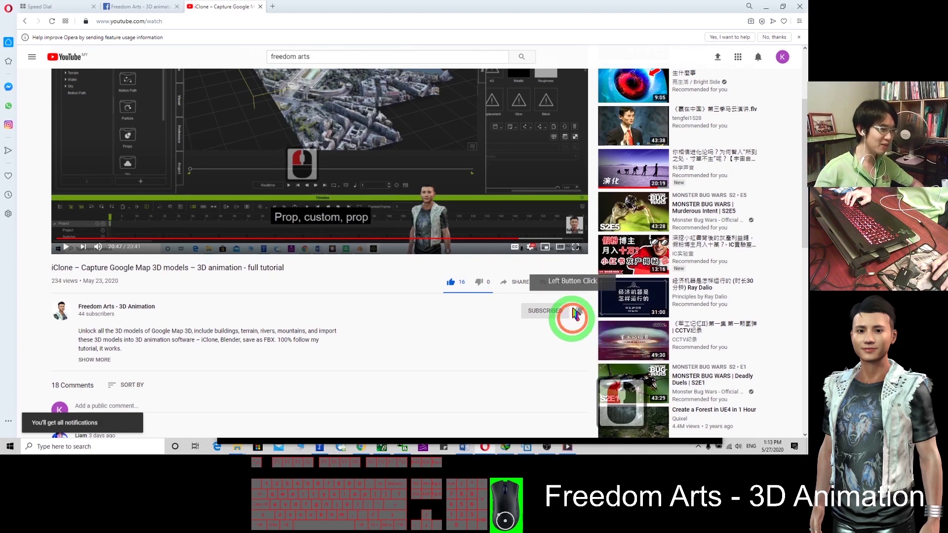